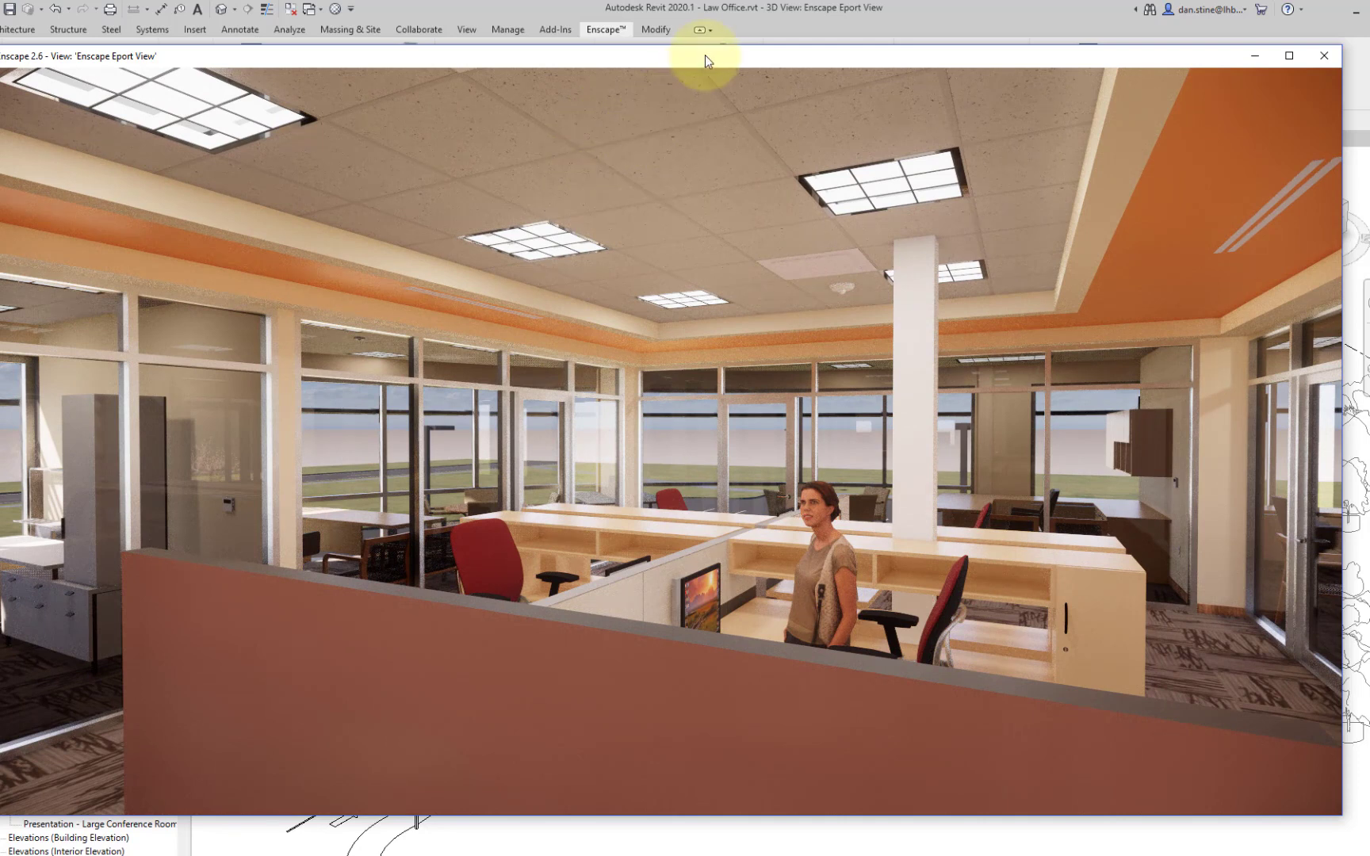
Step: Arrange the Enscape render window and the Revit window side by side
drag(705, 55, 0, 119)
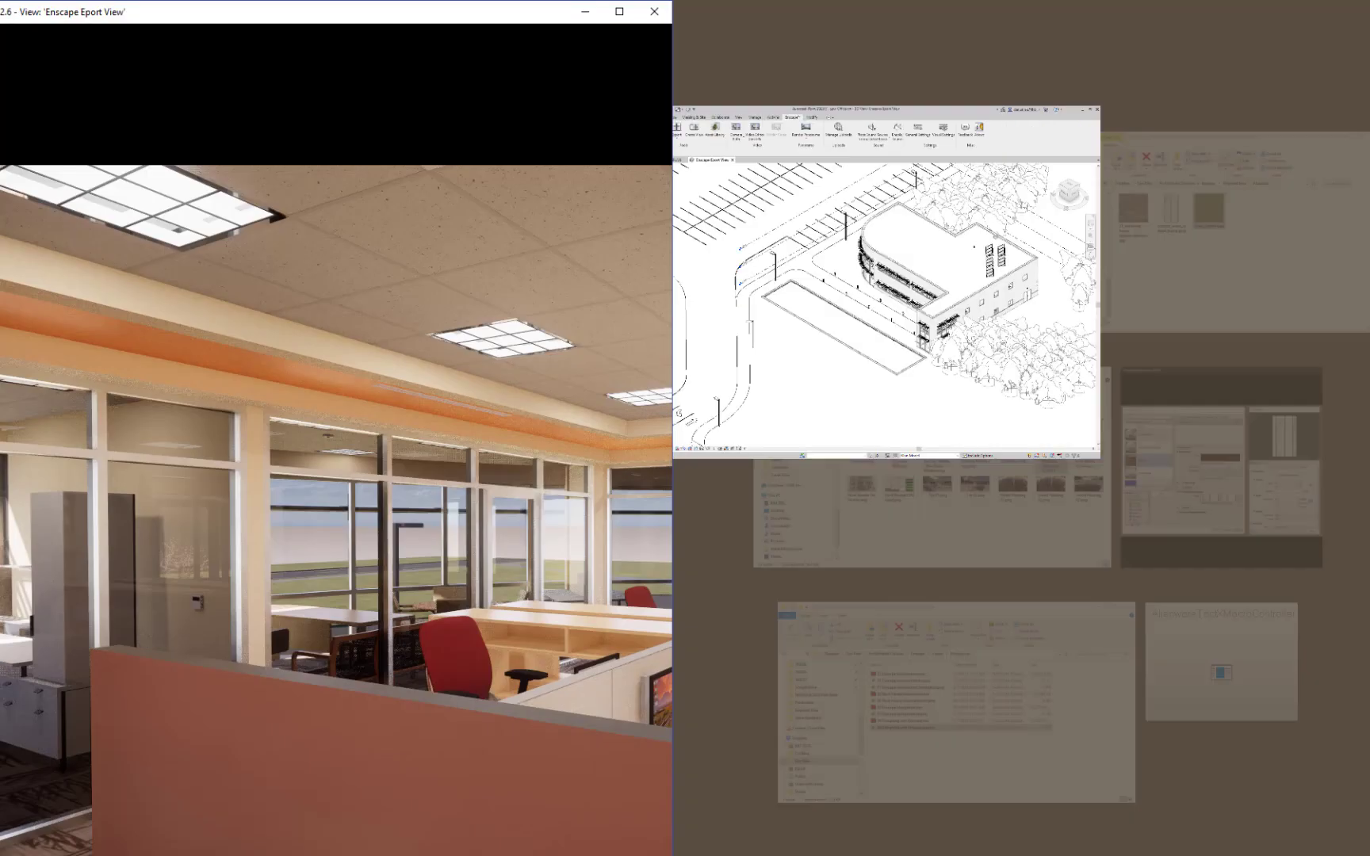
click(810, 189)
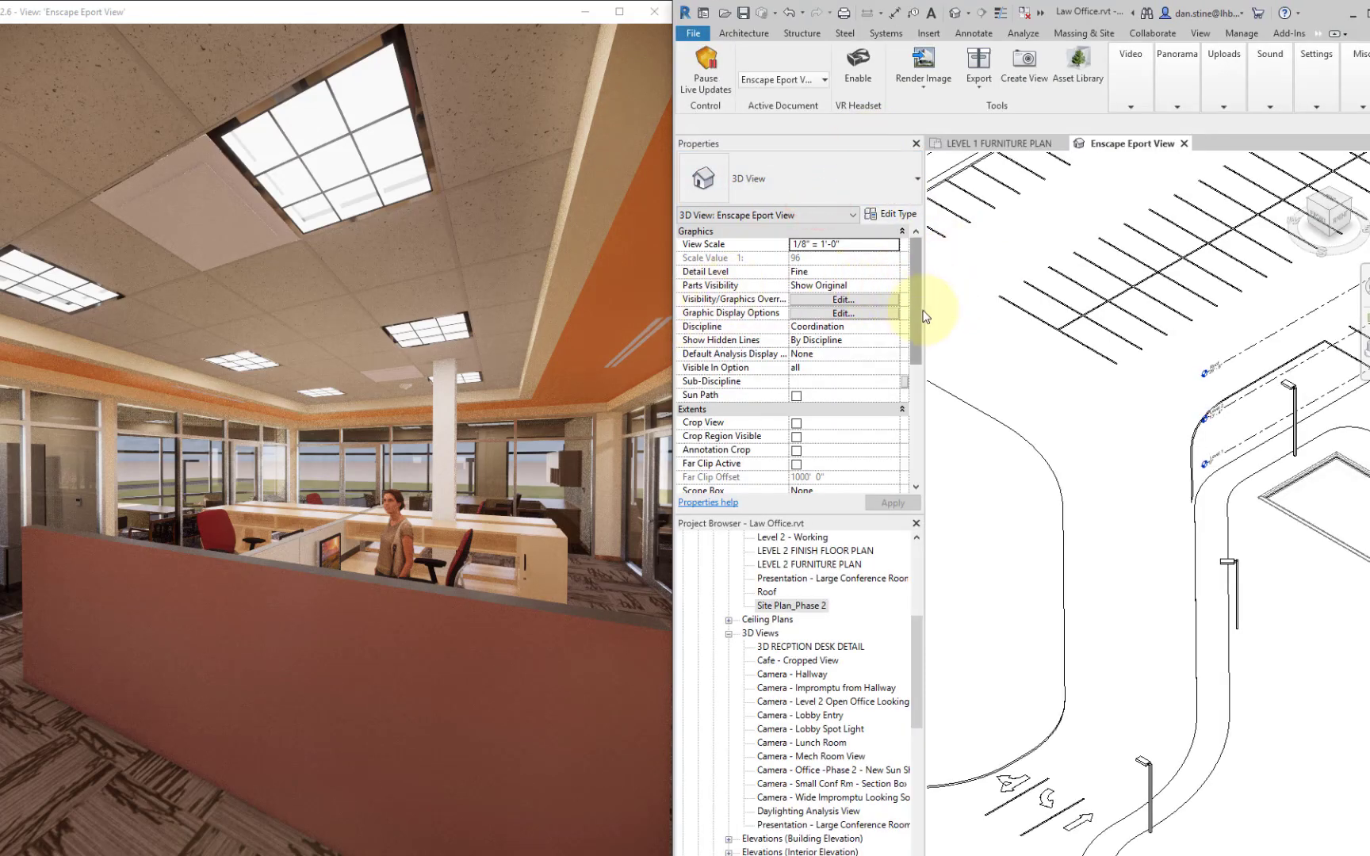
Step: Open the Level 2 - Phase 2 ceiling plan
scroll(797, 634, up, 3)
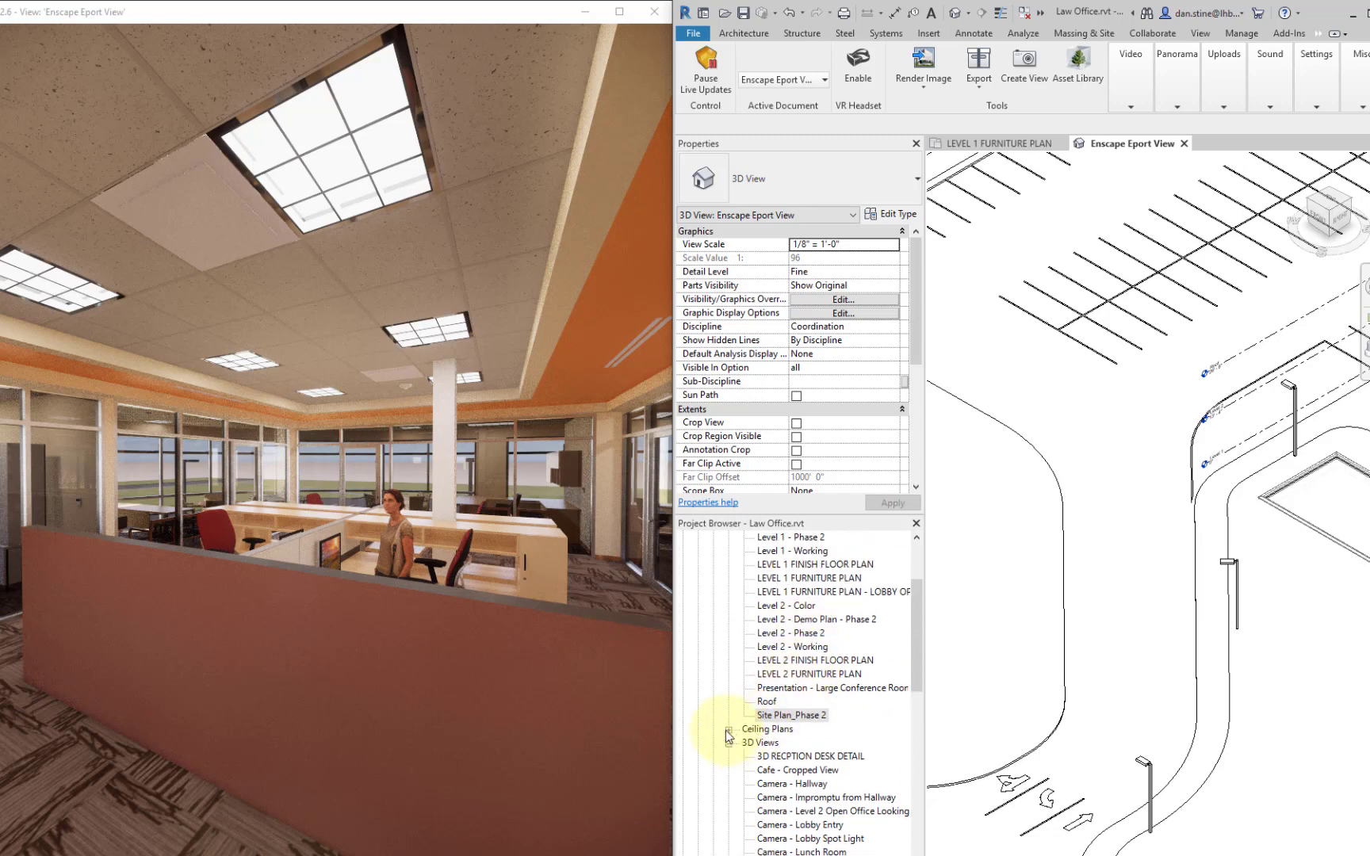
click(727, 730)
click(793, 756)
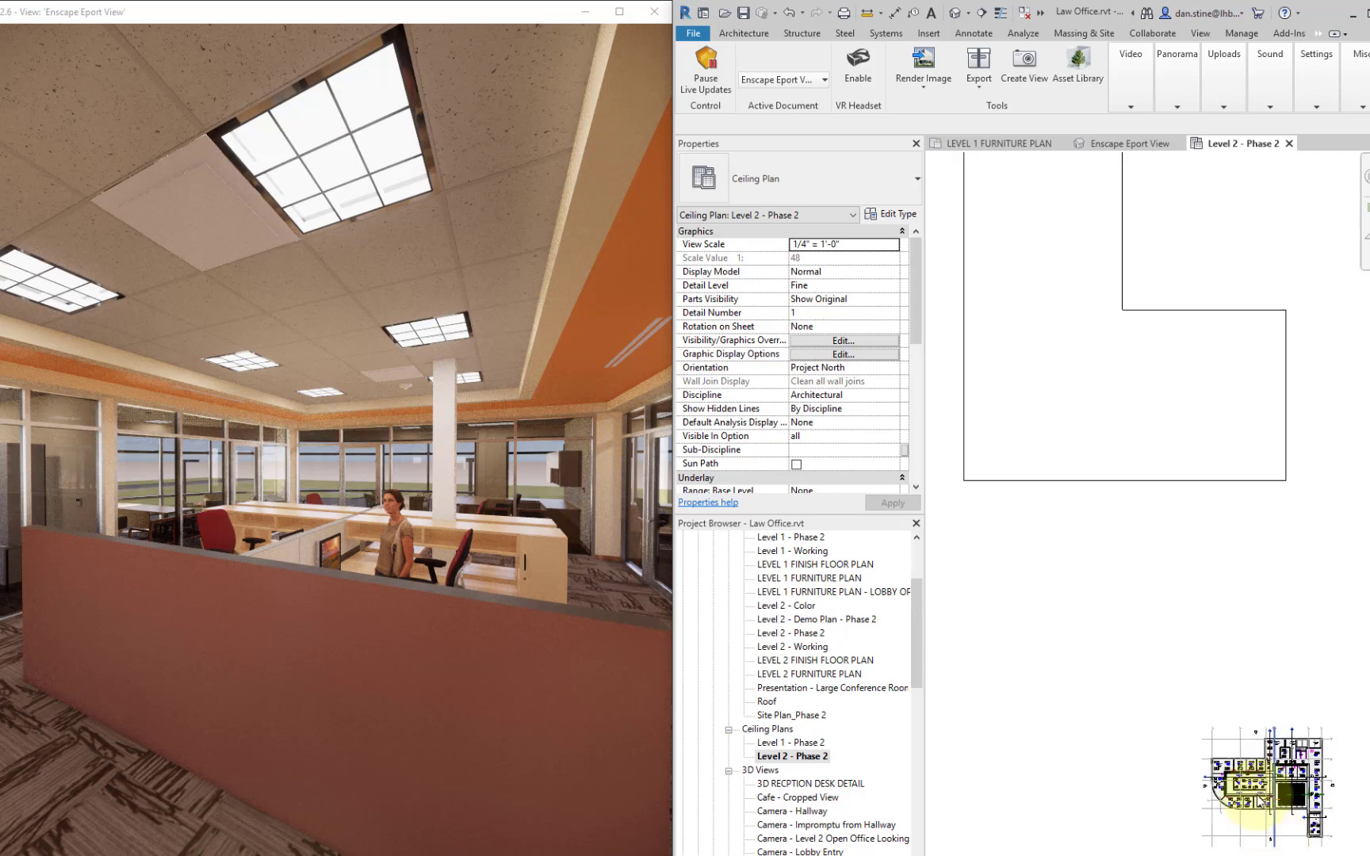
Step: Open the material of the Finish 2 layer in the 2' x 2' ACT System ceiling type above Secretary 225 and 228
scroll(1260, 802, up, 10)
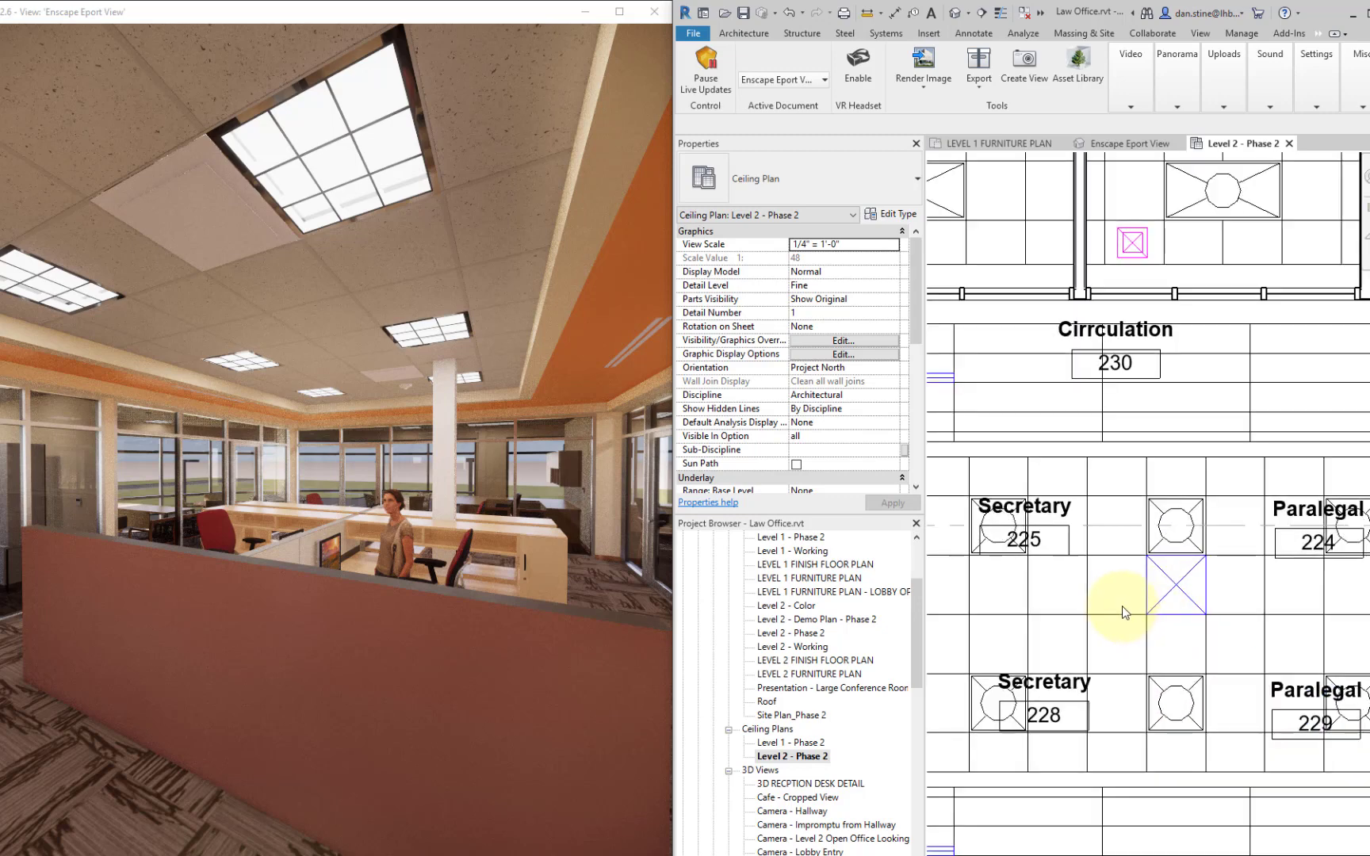
scroll(1123, 612, up, 2)
click(1118, 619)
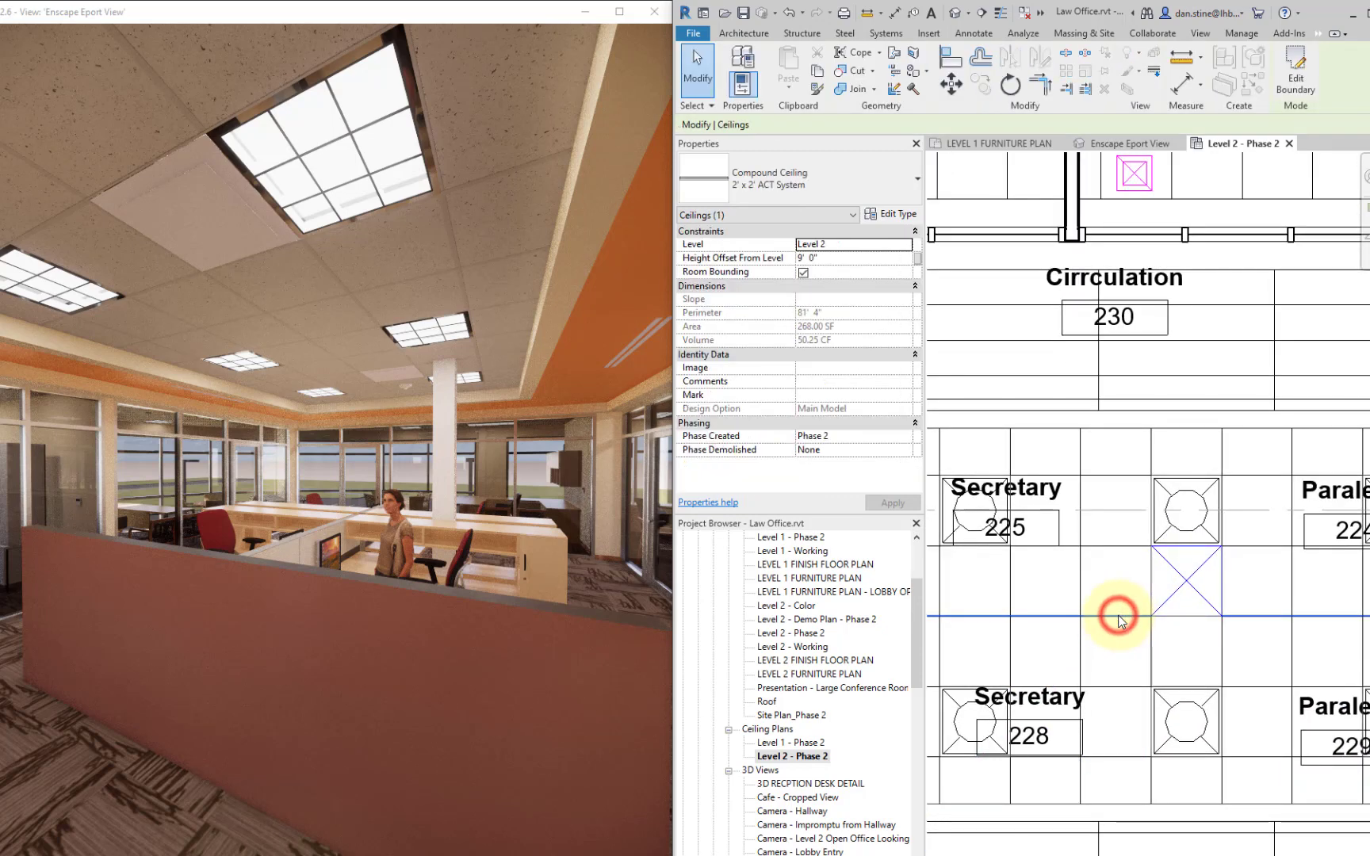
click(886, 215)
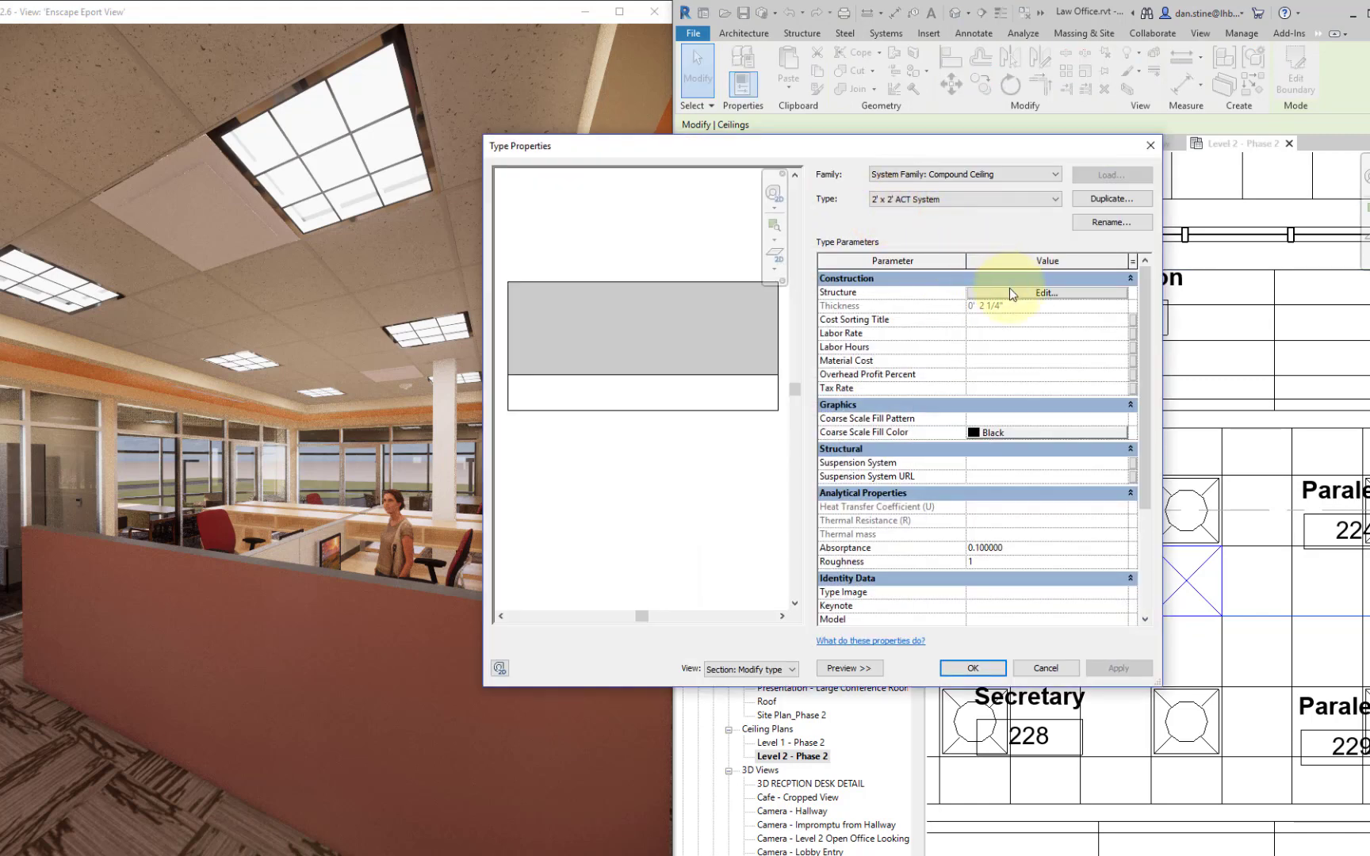
click(1009, 292)
click(945, 318)
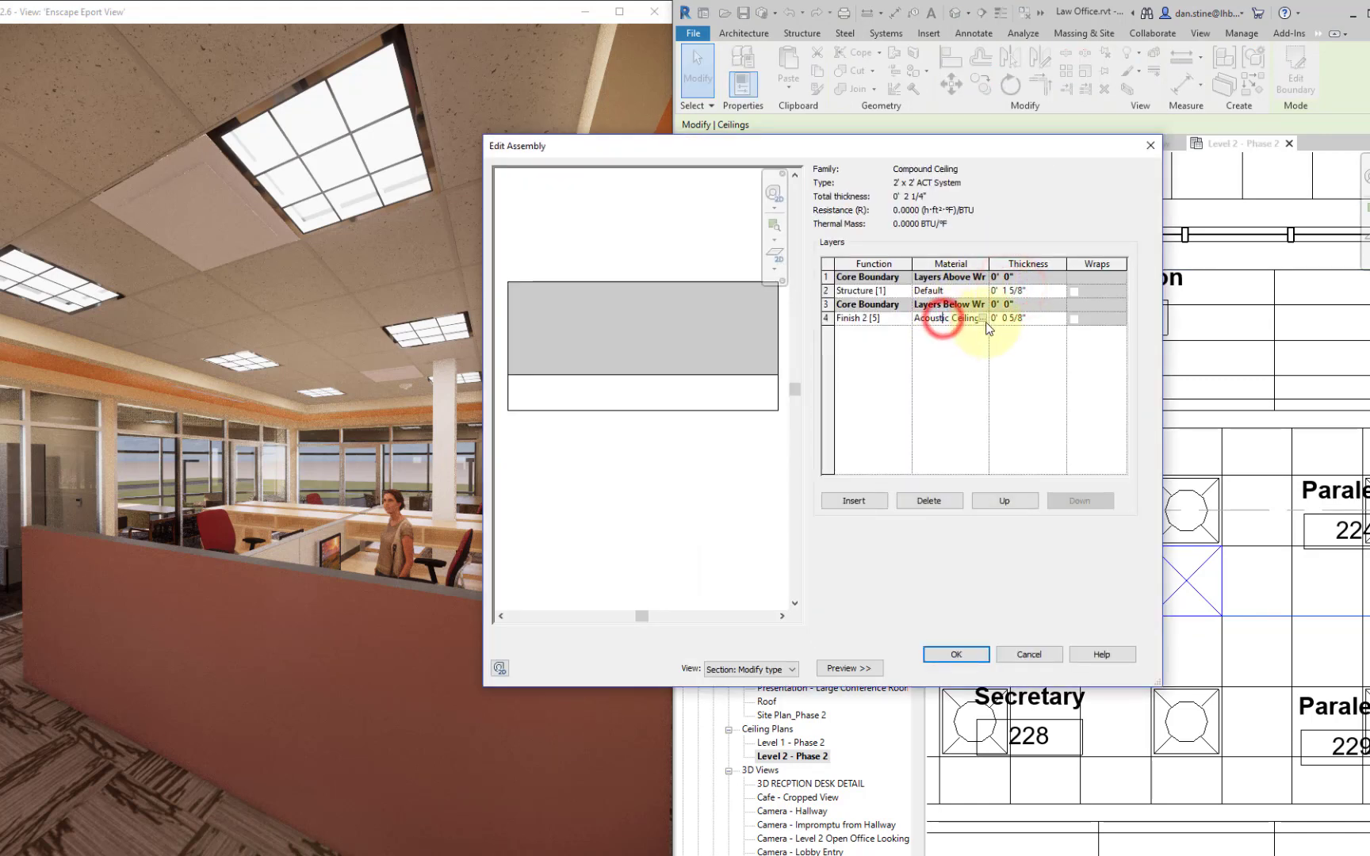
click(982, 318)
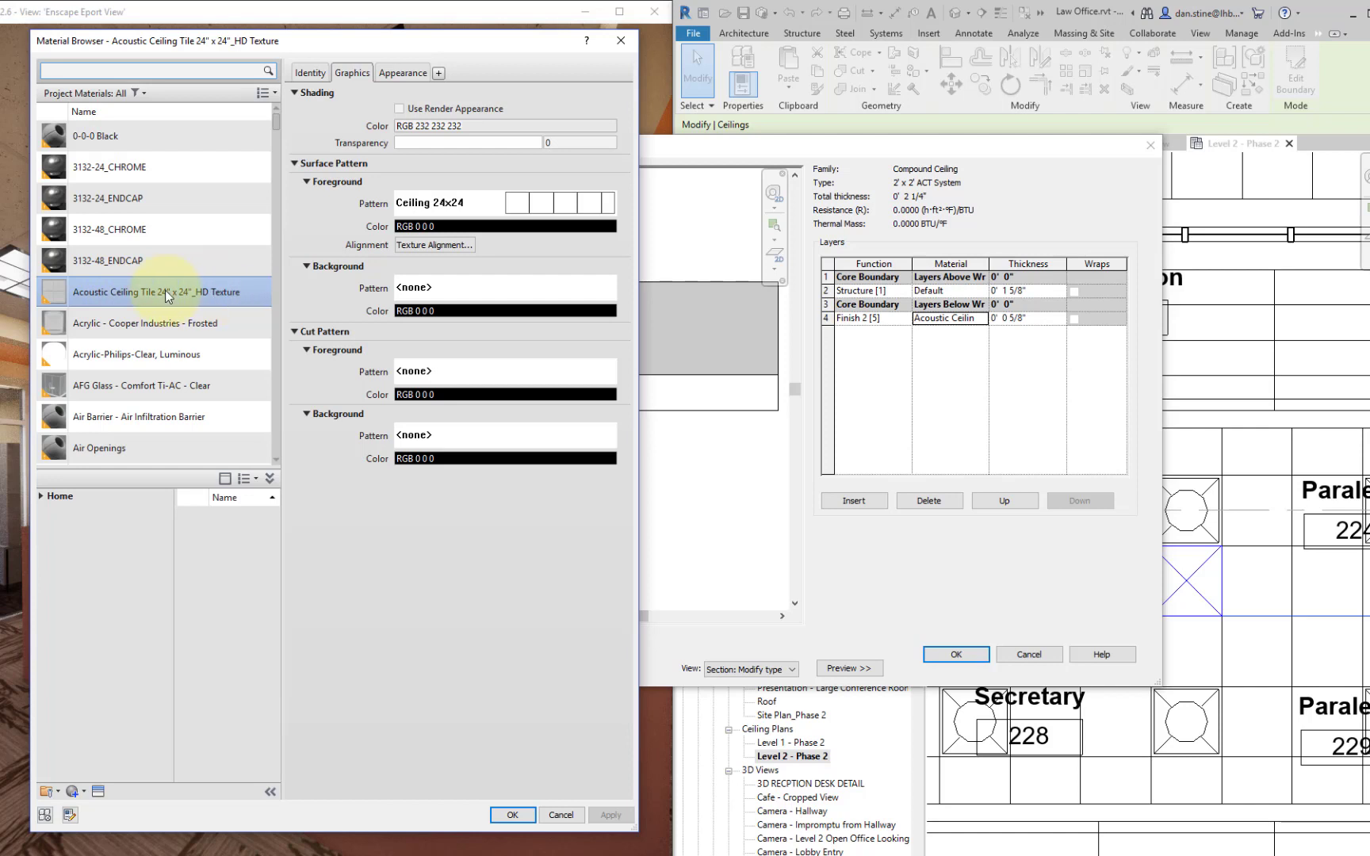
Step: Start replacing the ceiling tile material's appearance asset and show the Ceiling category of the Appearance Library
click(397, 72)
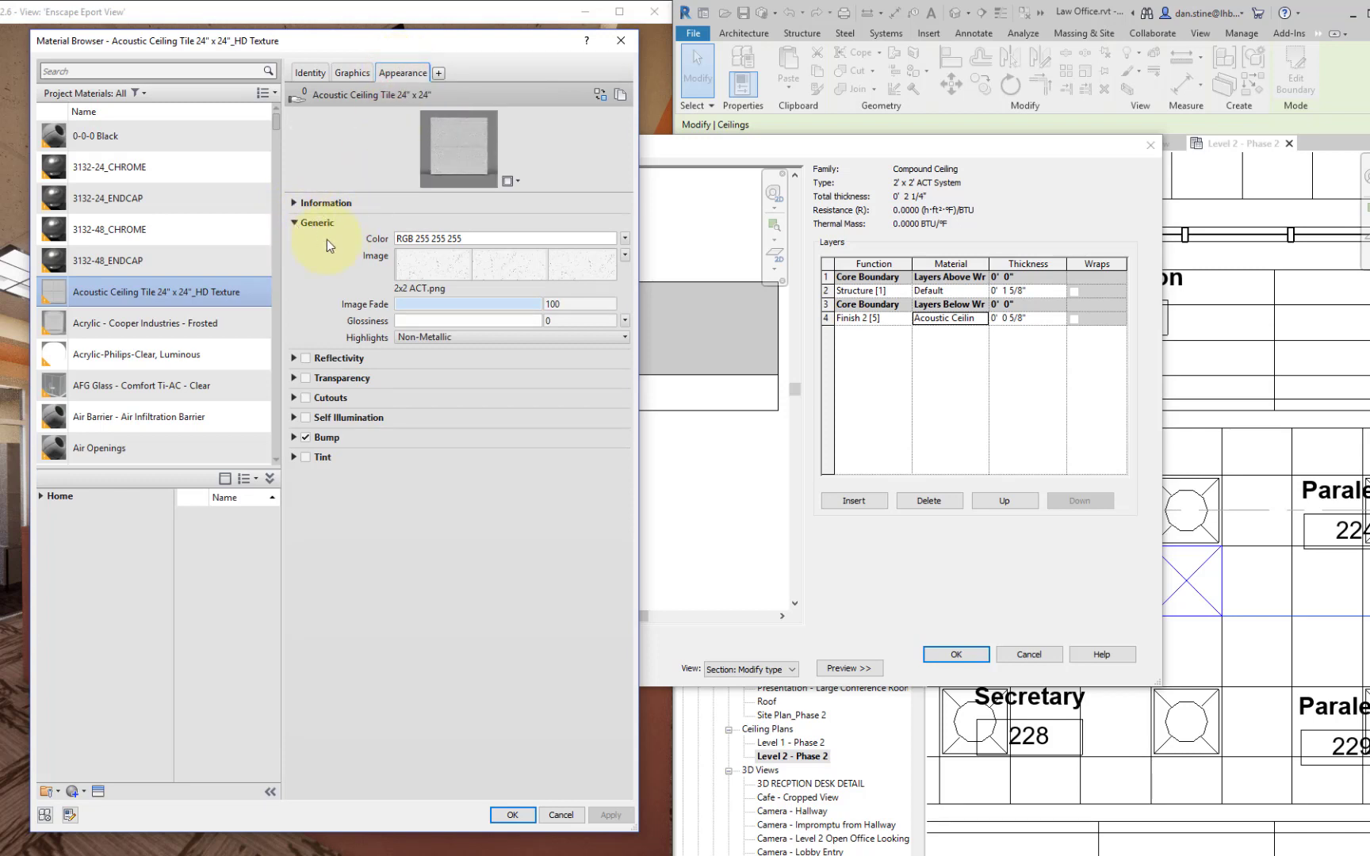
click(601, 95)
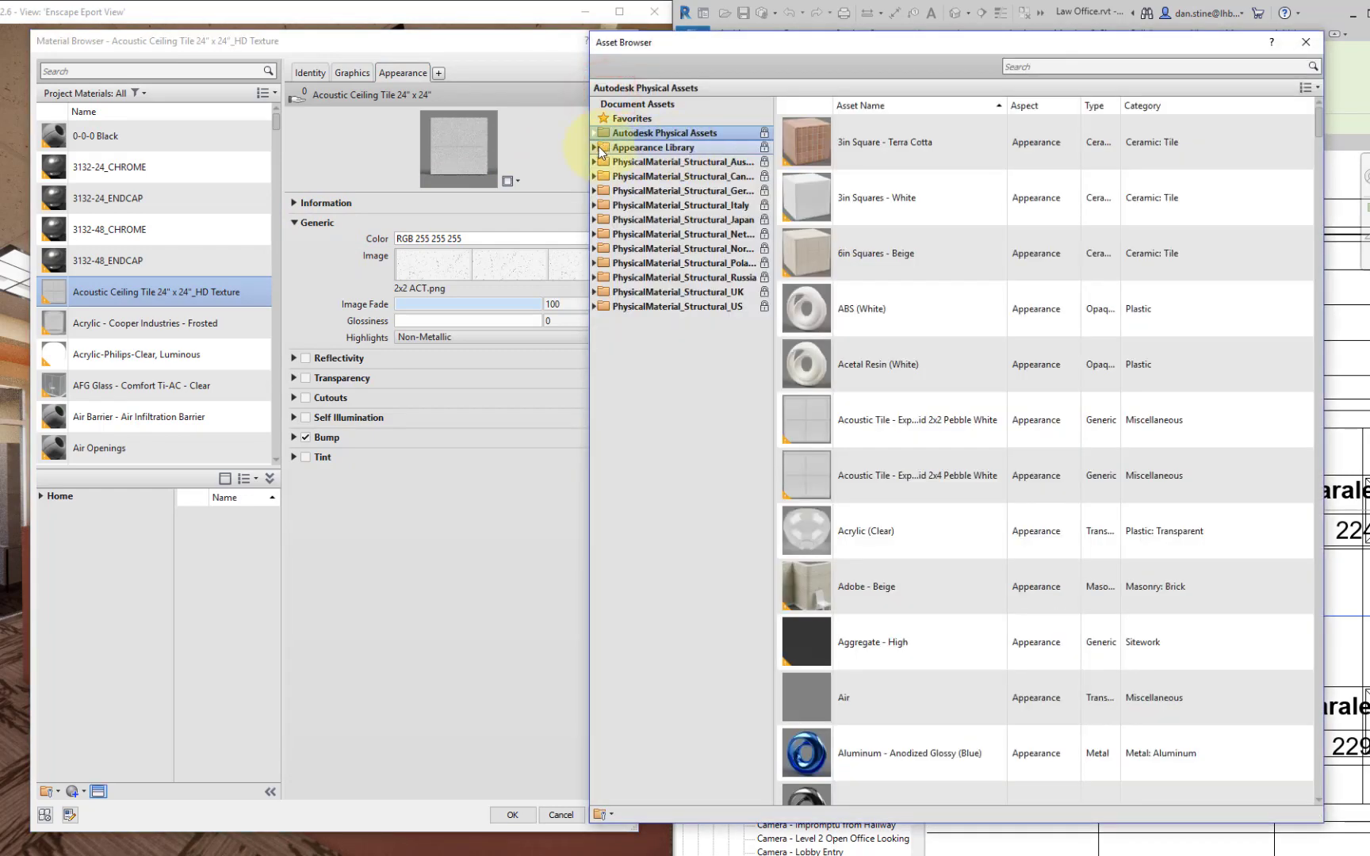
click(598, 147)
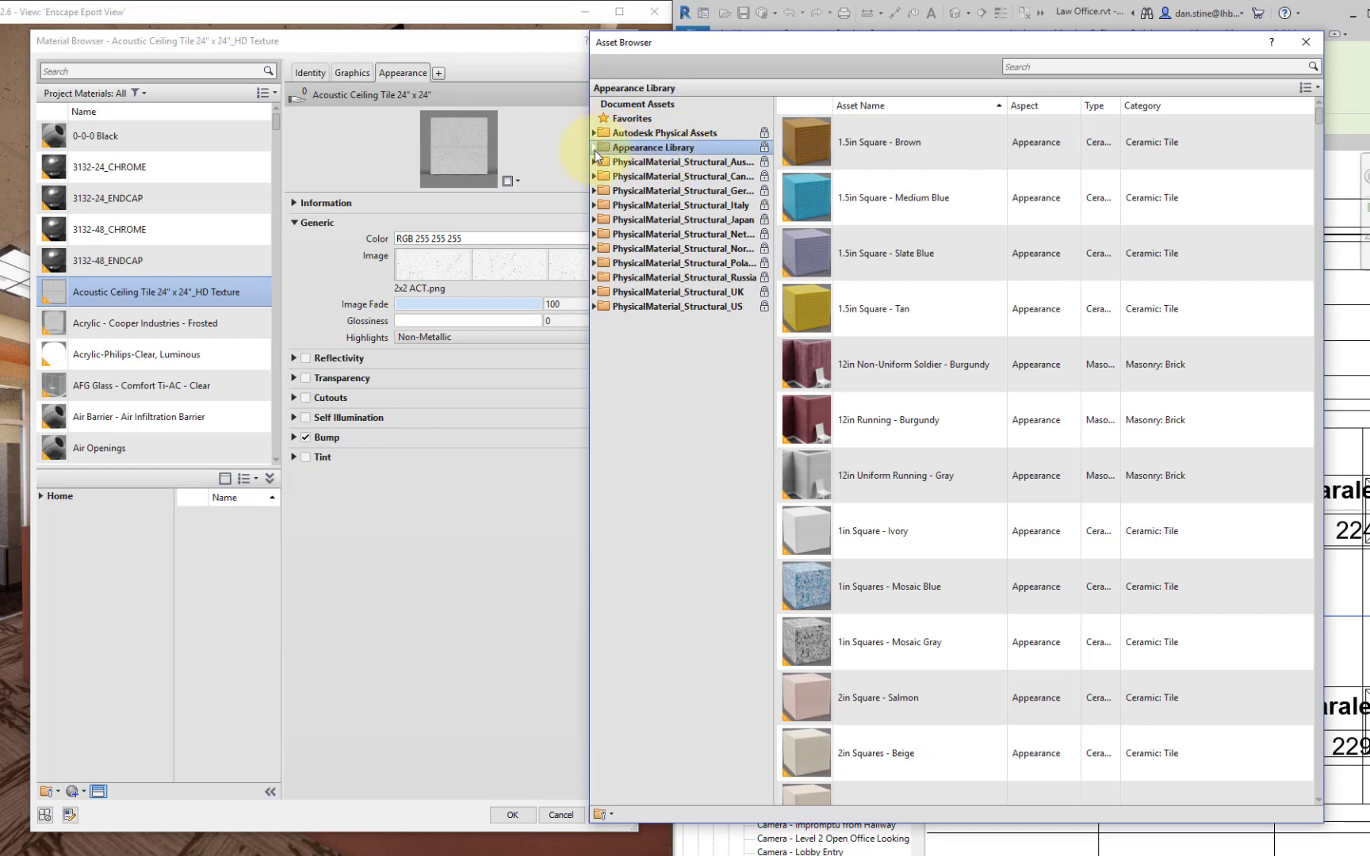
click(594, 148)
click(618, 162)
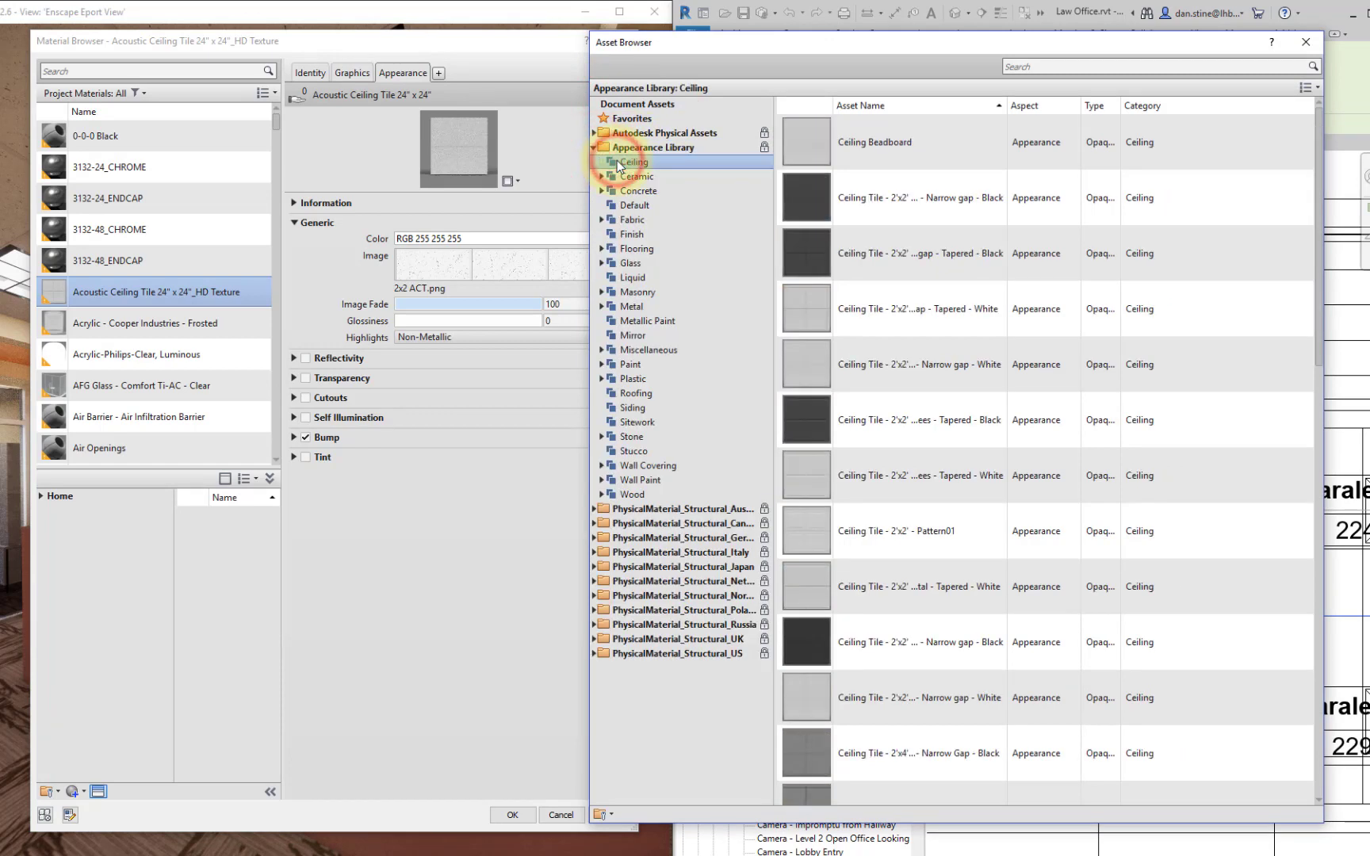
Step: Compare the acoustic tile assets in the Miscellaneous category with those in the Ceiling category
click(1028, 351)
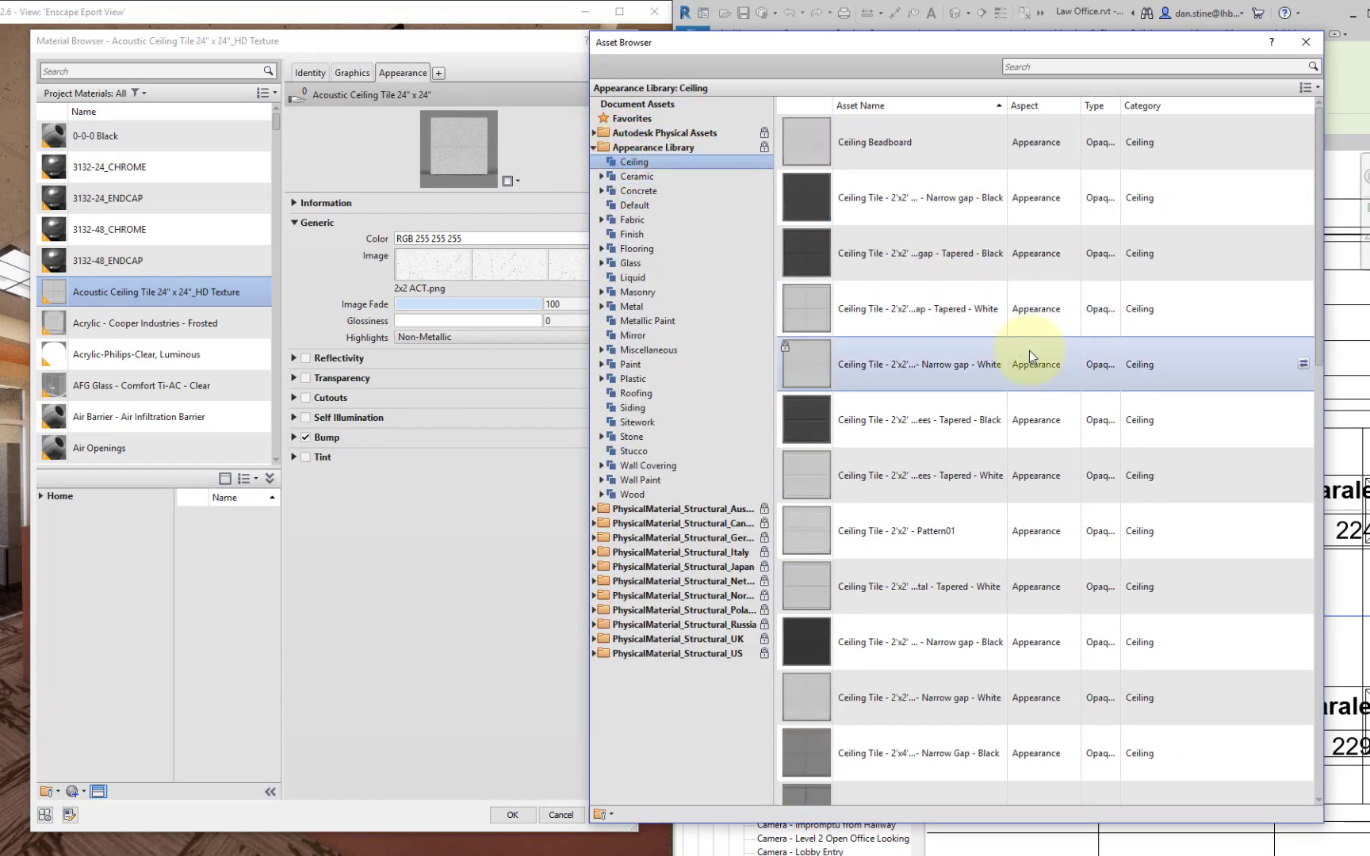
click(637, 352)
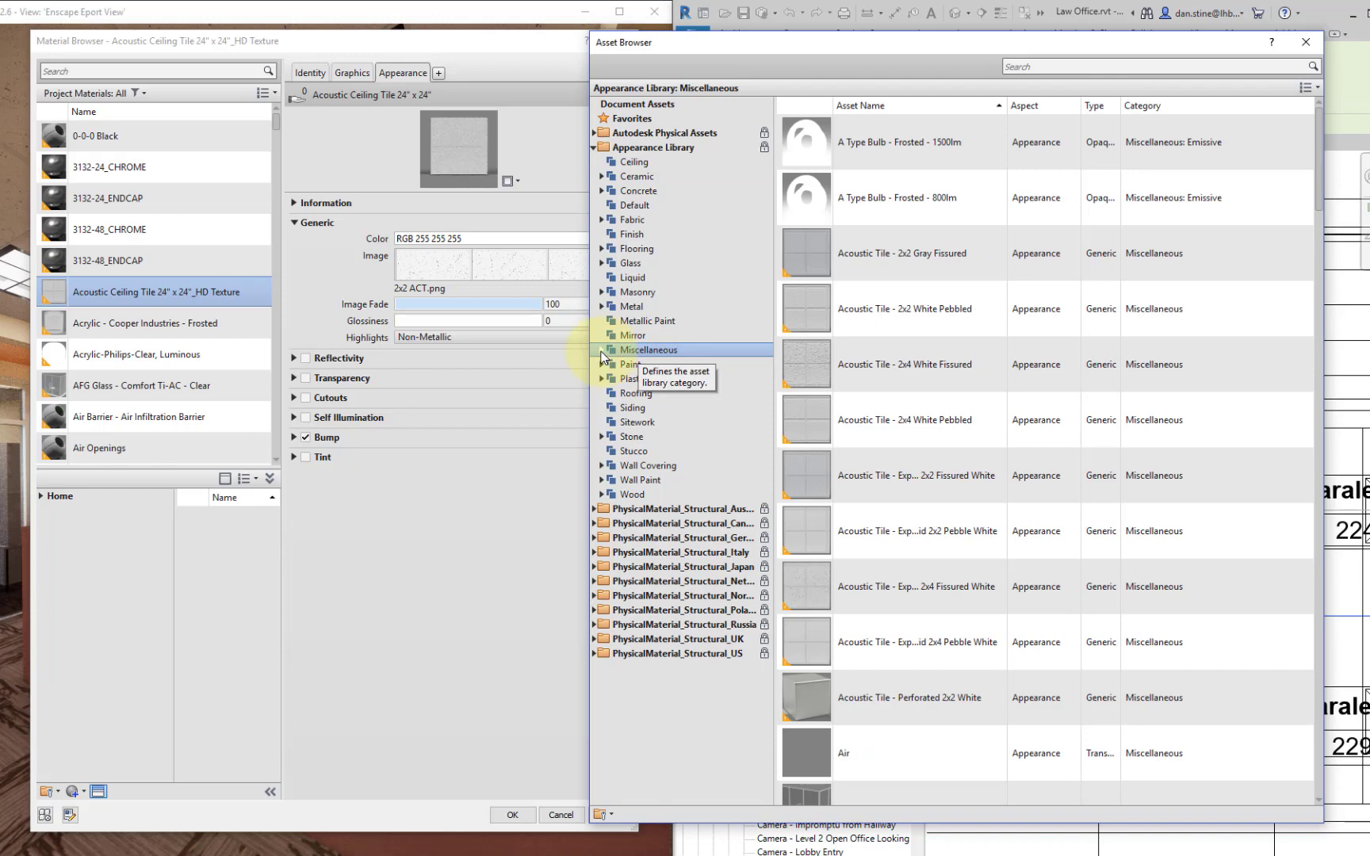
scroll(904, 409, down, 10)
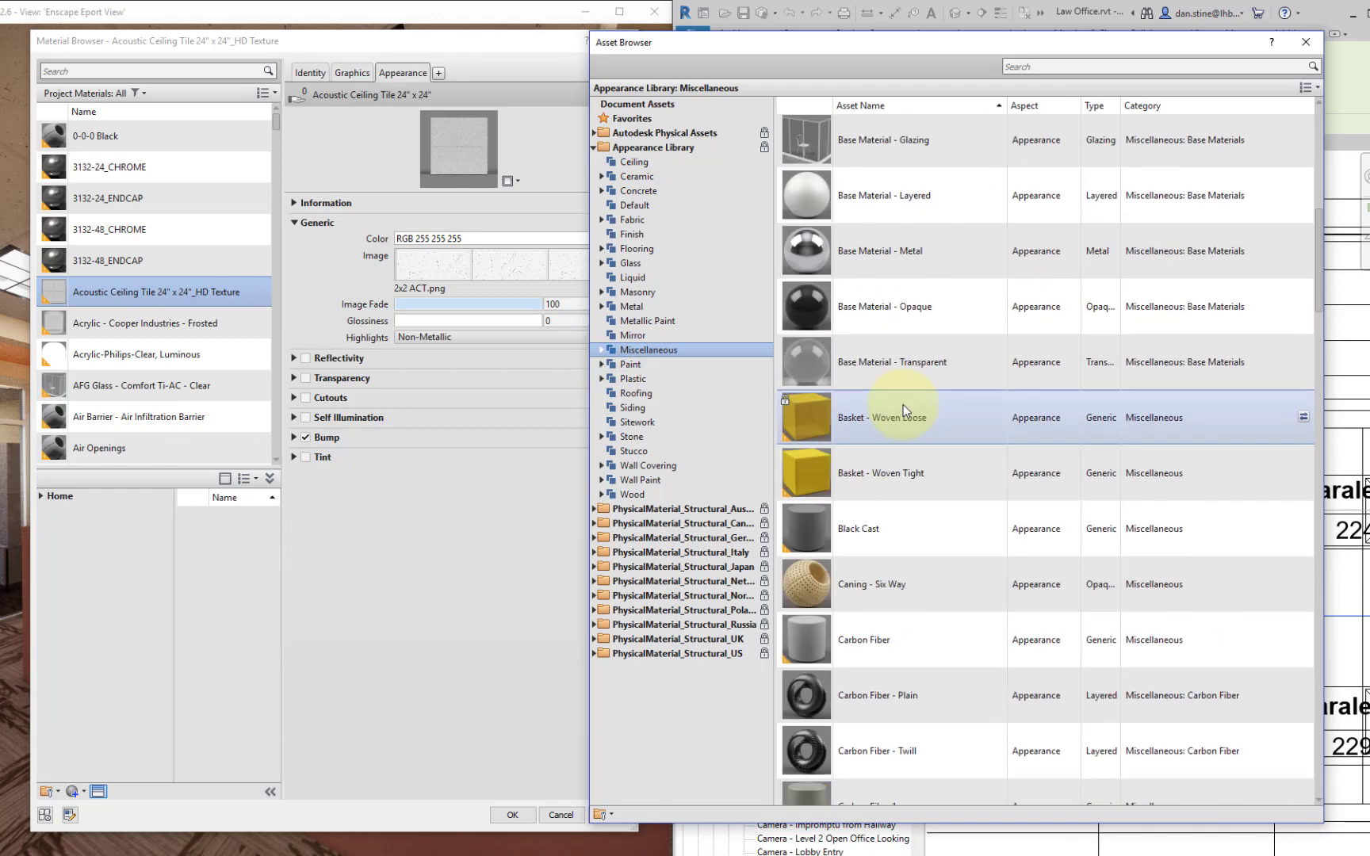
scroll(905, 411, down, 15)
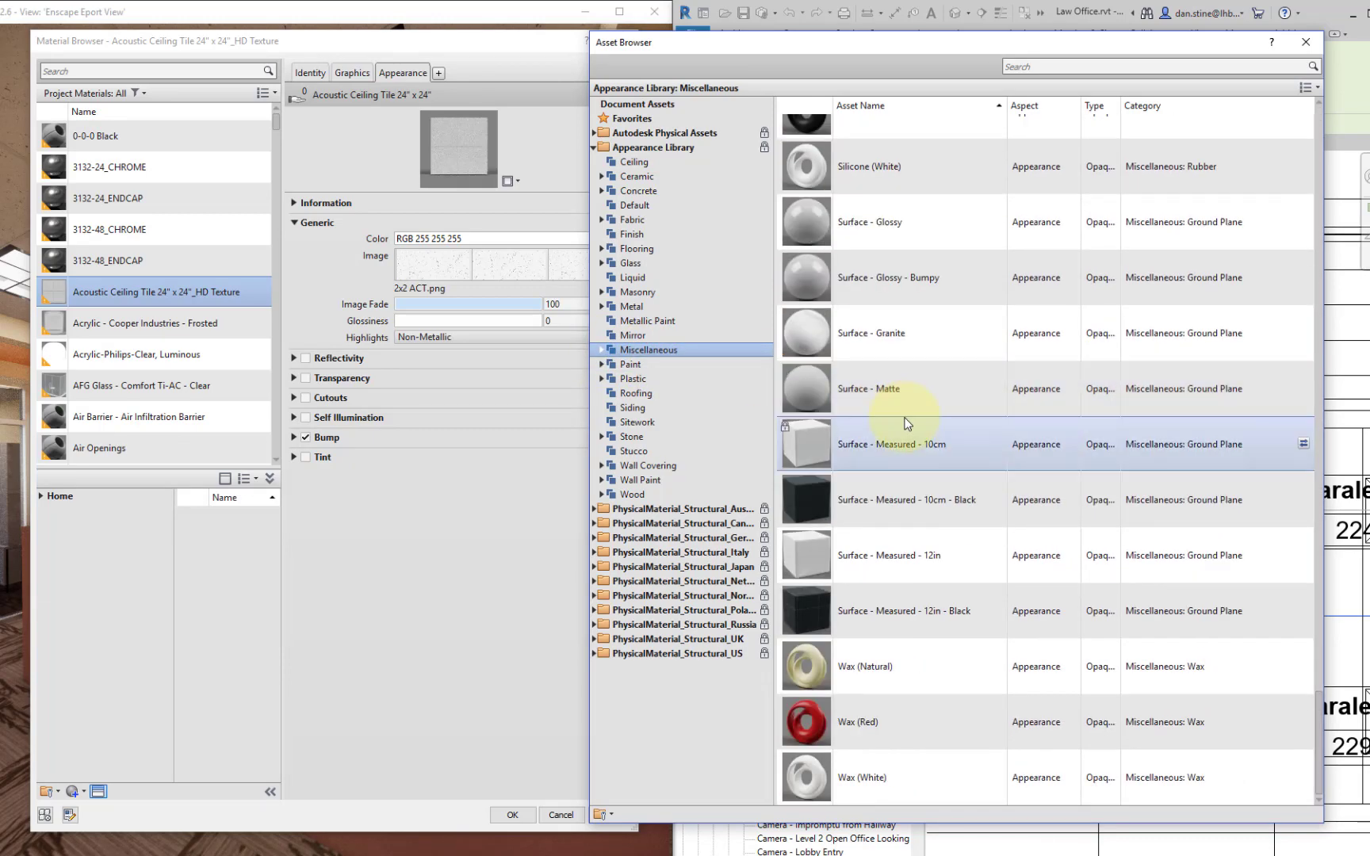
scroll(894, 469, up, 8)
scroll(894, 464, up, 15)
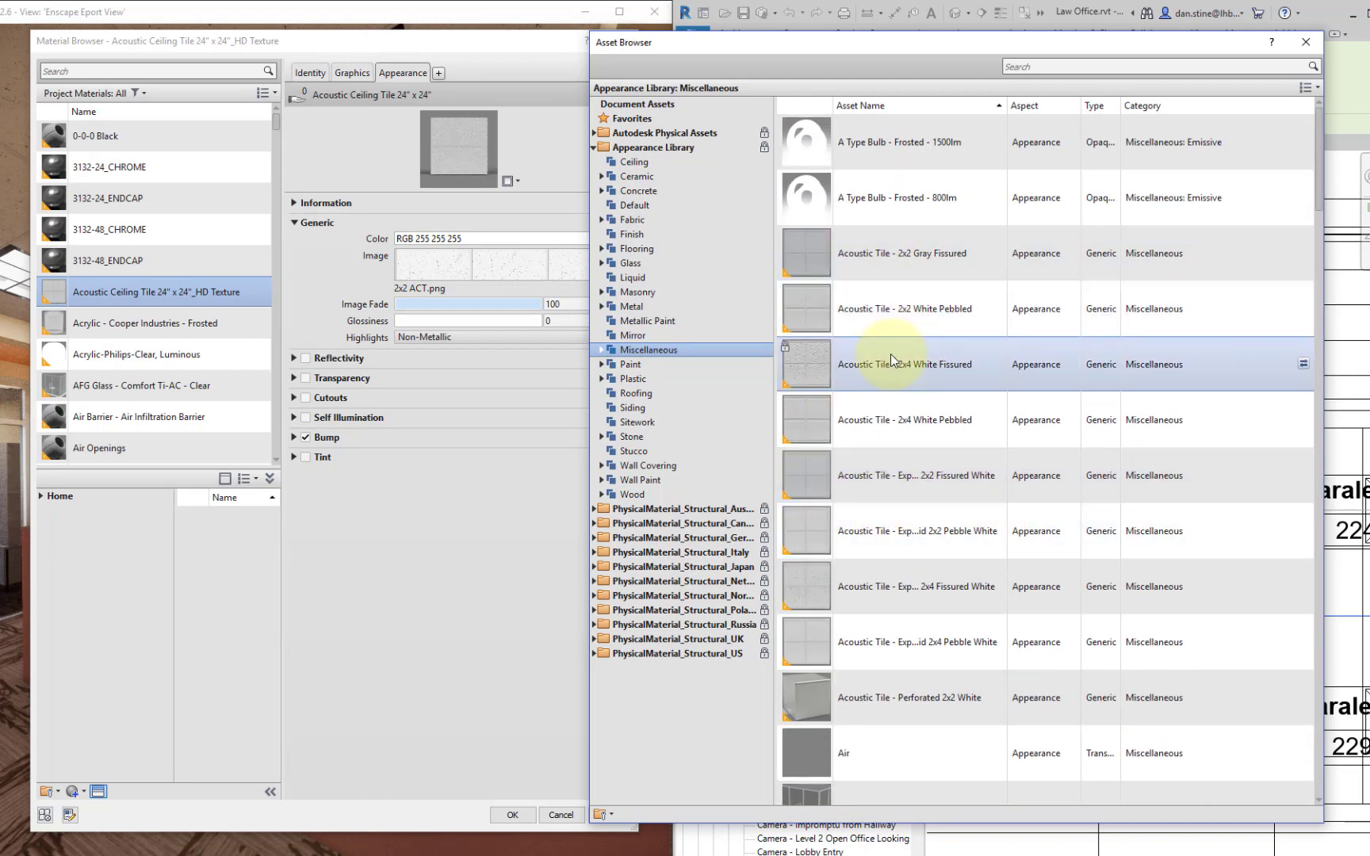
click(626, 163)
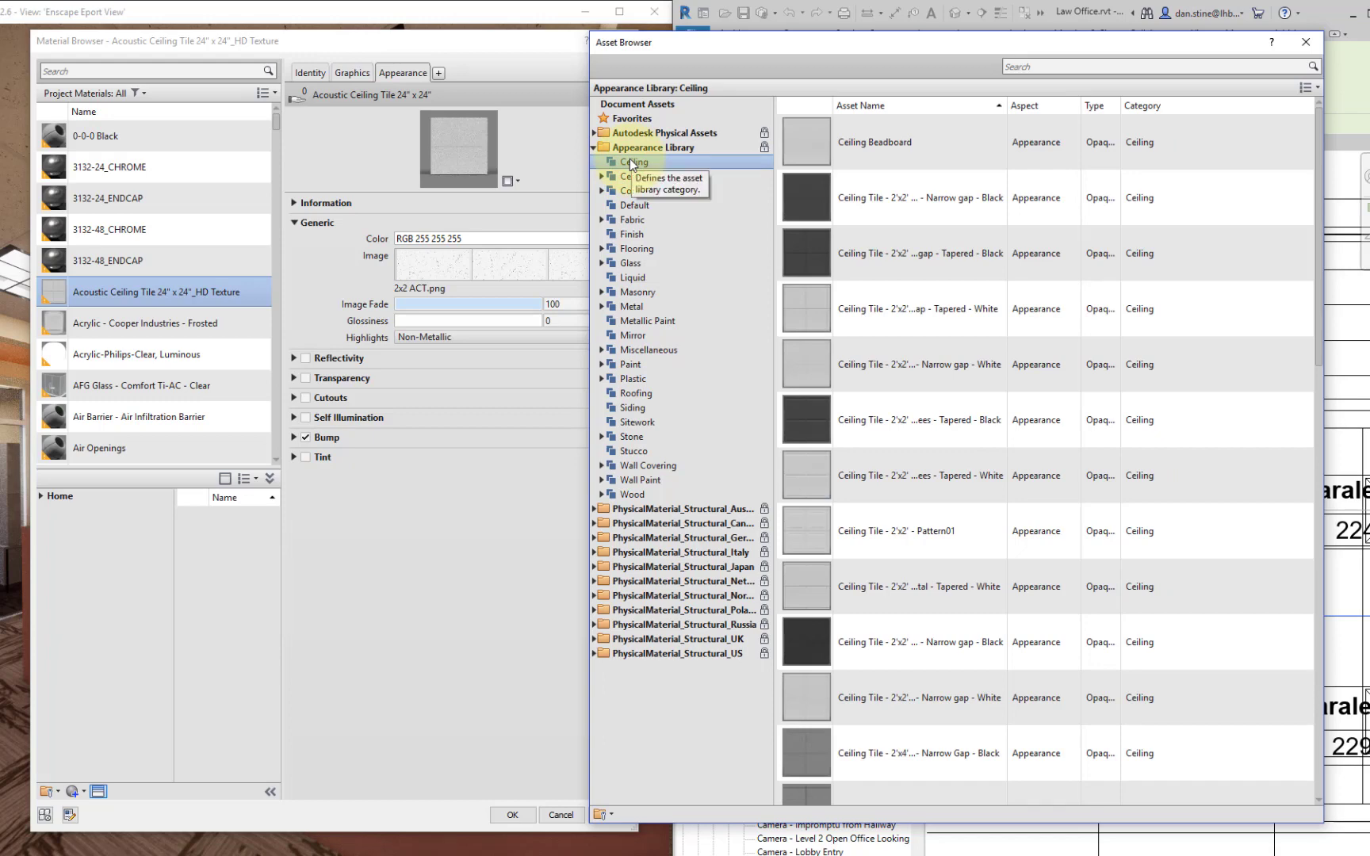
click(960, 264)
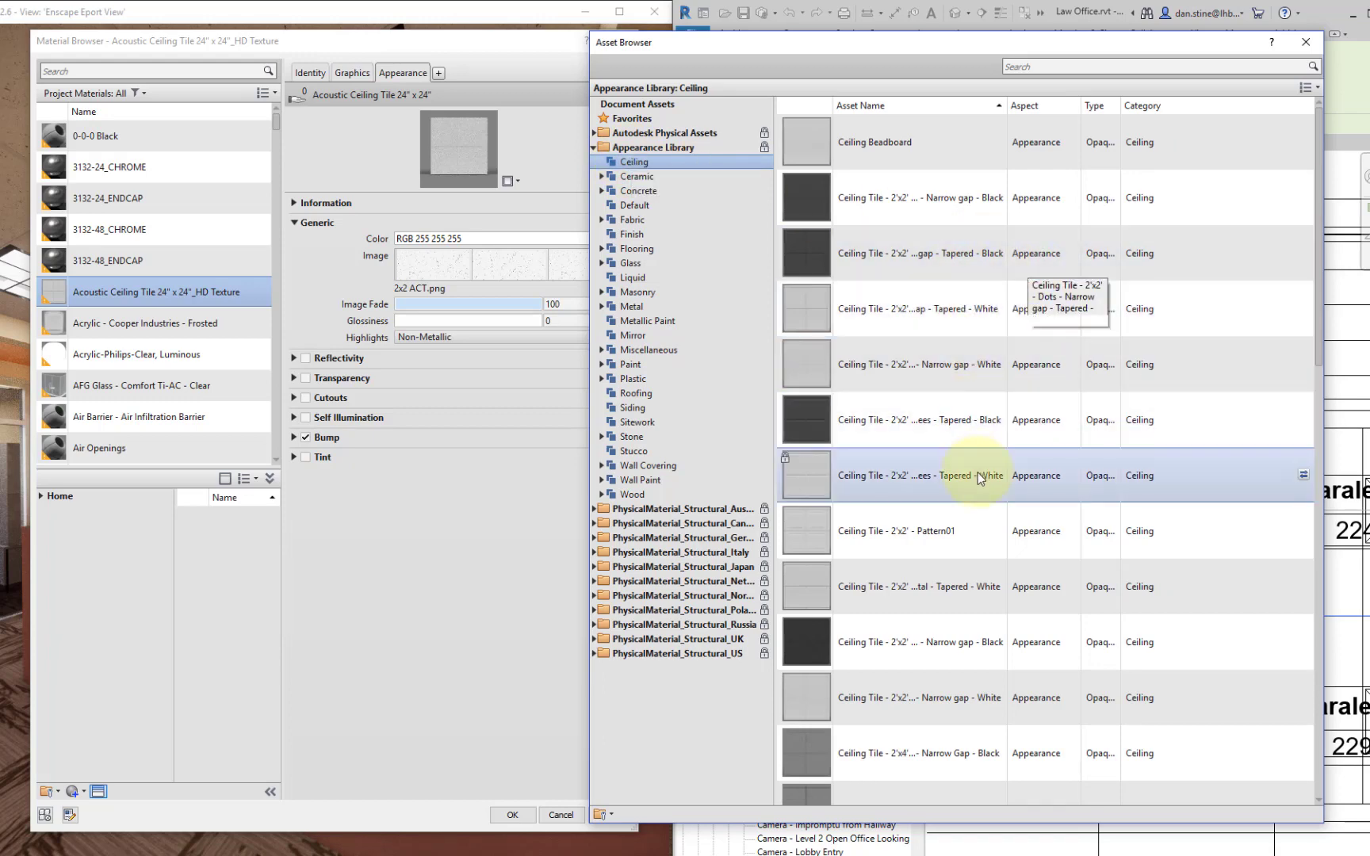
scroll(978, 474, down, 5)
scroll(977, 474, down, 5)
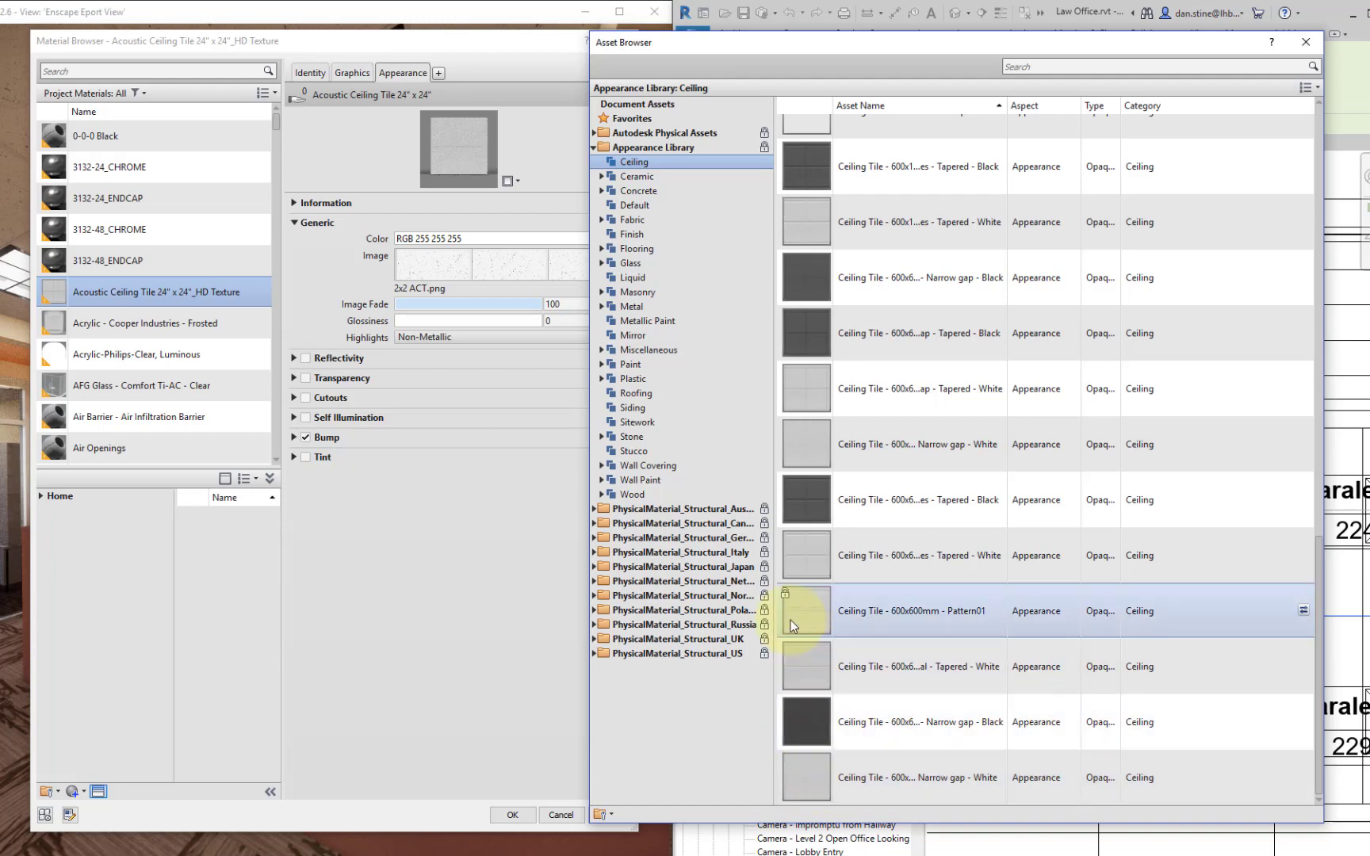
scroll(885, 446, up, 10)
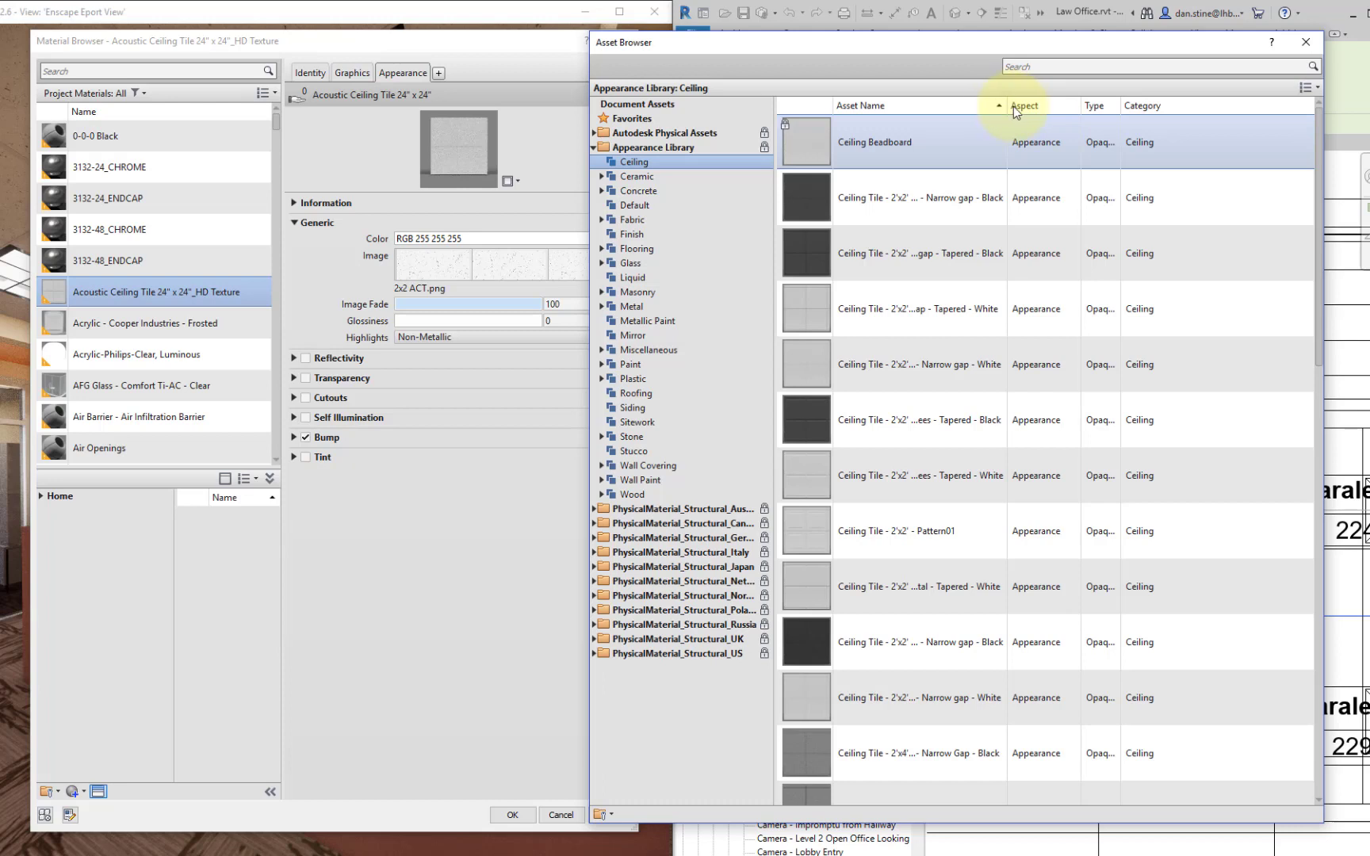
Step: Replace the material's appearance with Ceiling Tile - 2'x2' - Dots - Tees - Tapered - White and apply it with the render uncovered
double_click(1006, 105)
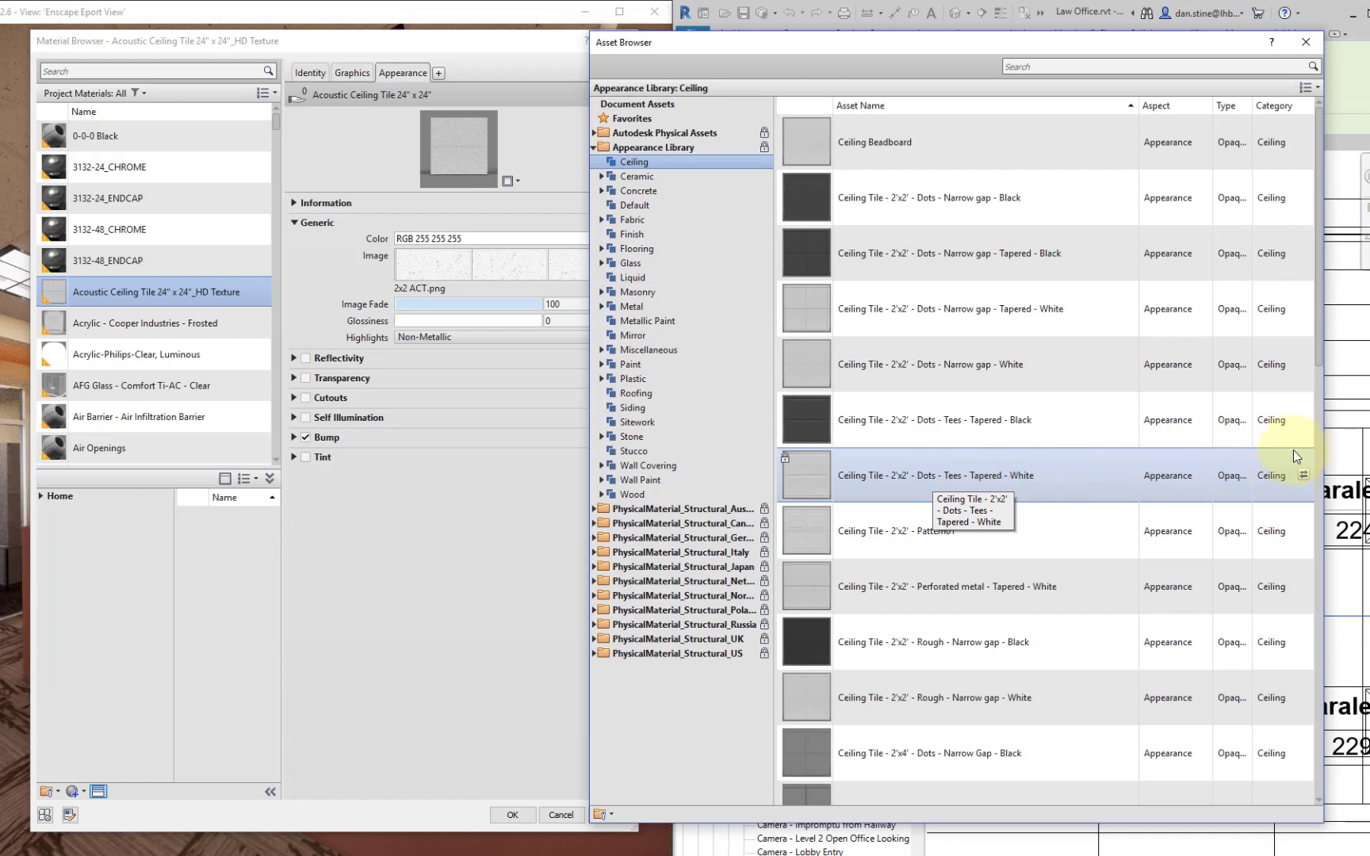
click(1302, 476)
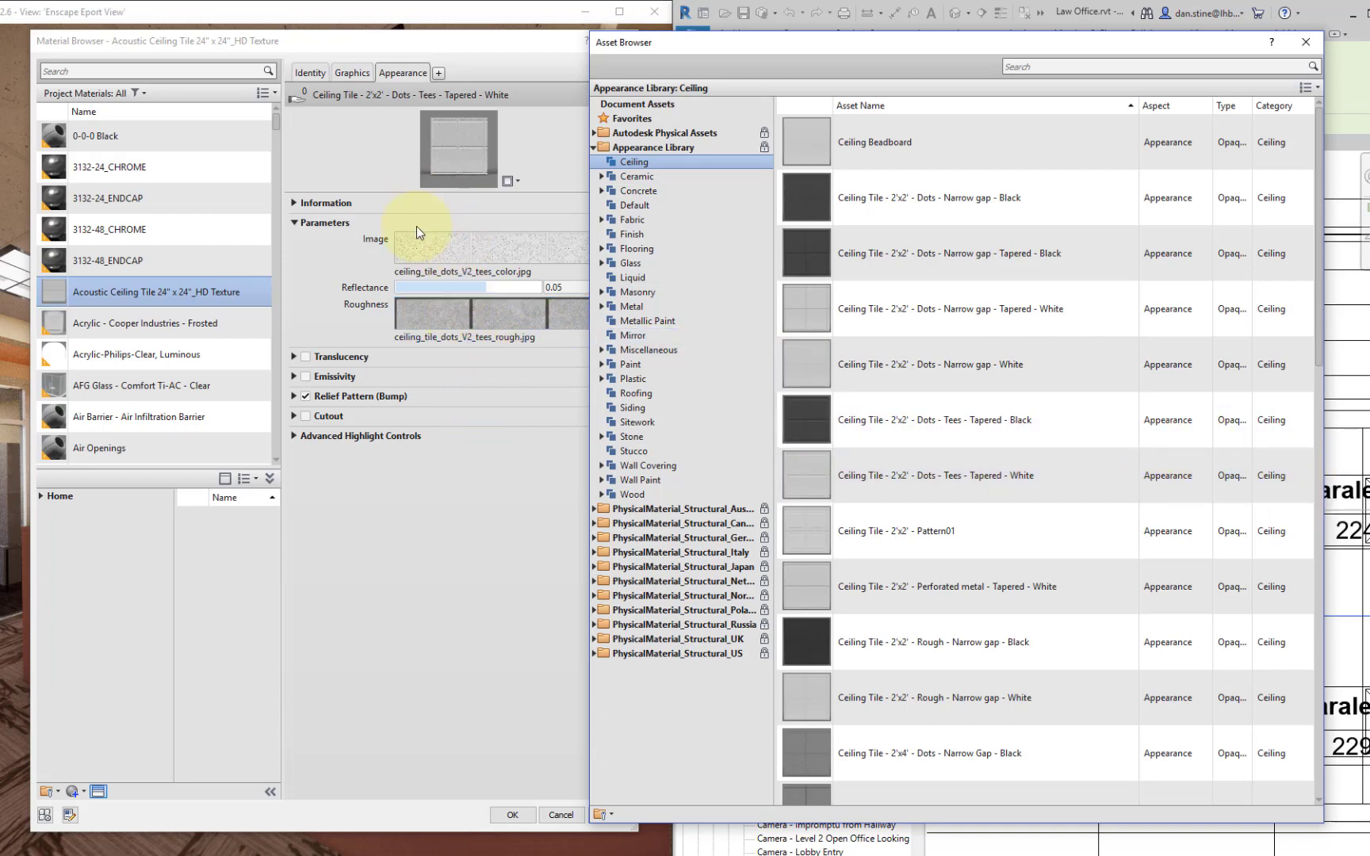
click(1303, 39)
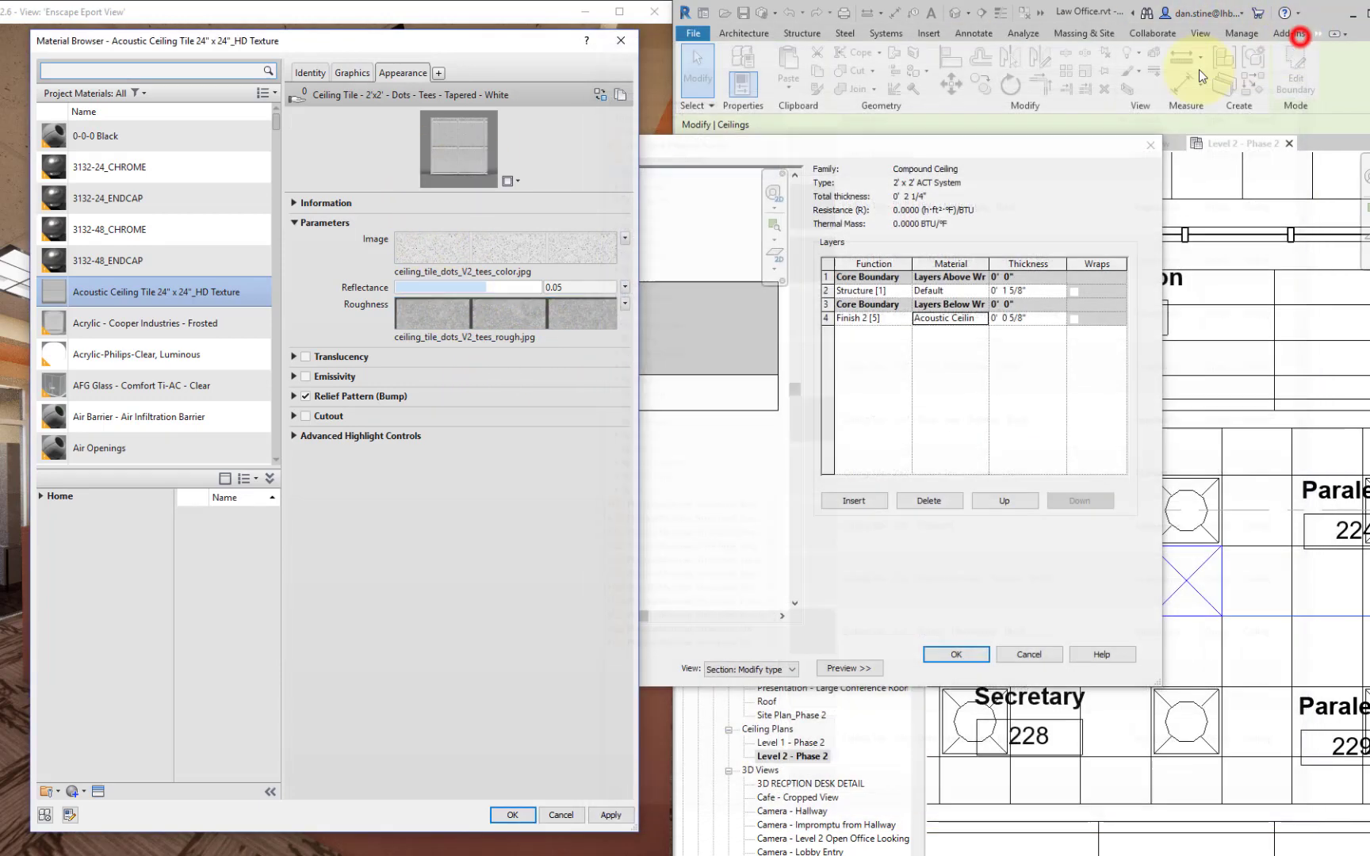
drag(529, 41, 1145, 54)
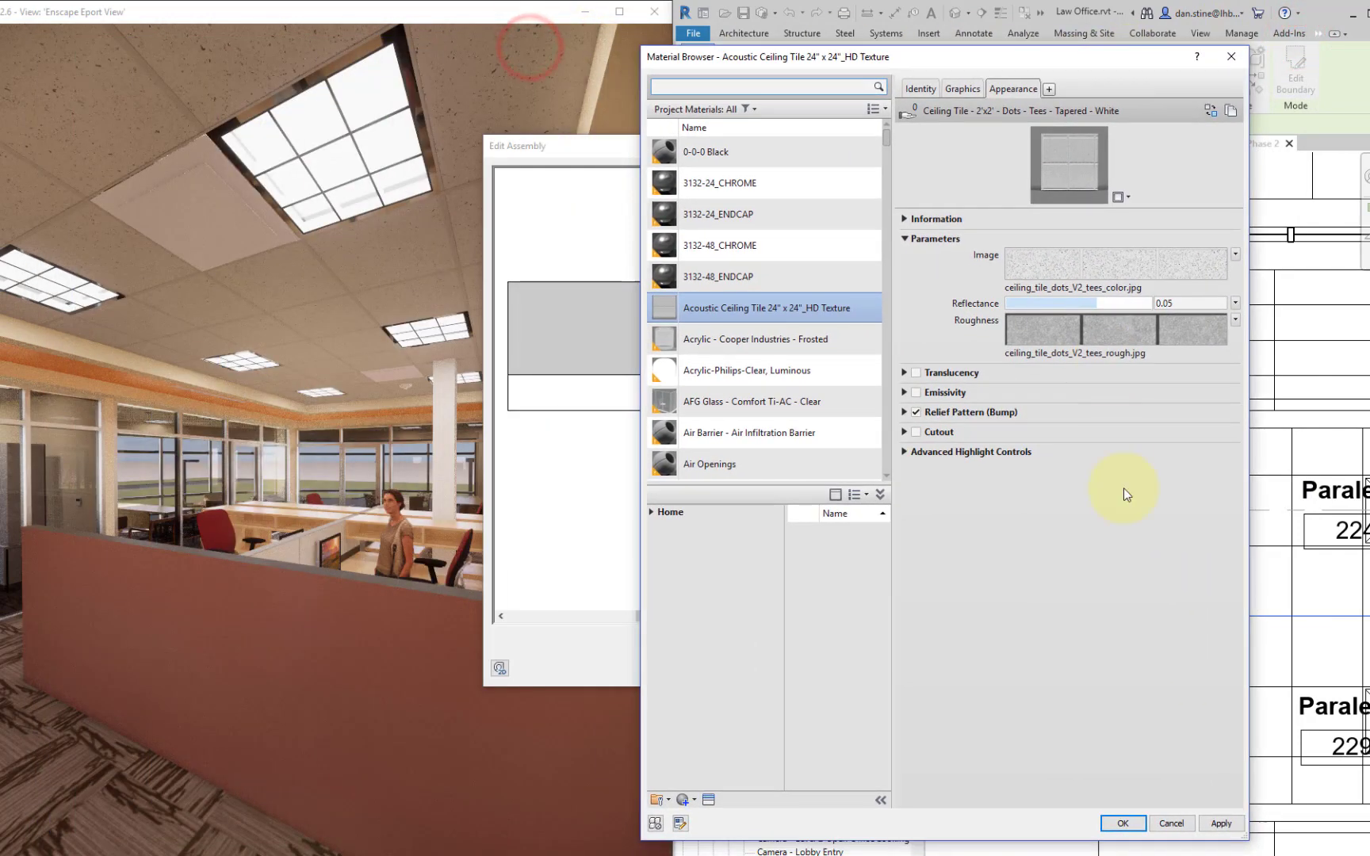
click(1222, 825)
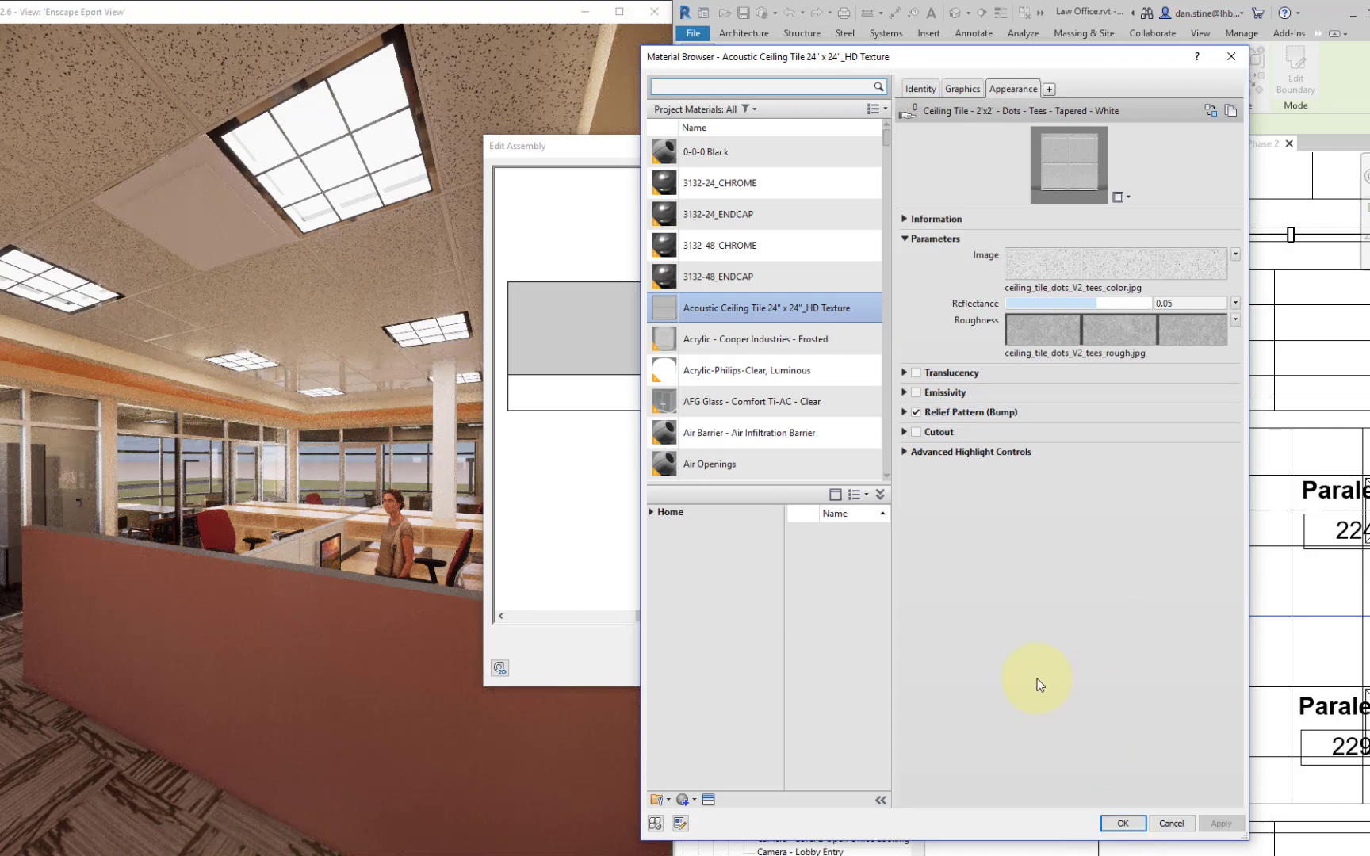
Step: Review the appearance's relief pattern and advanced highlight images, and accept the material, assembly and ceiling type changes
scroll(746, 467, down, 1)
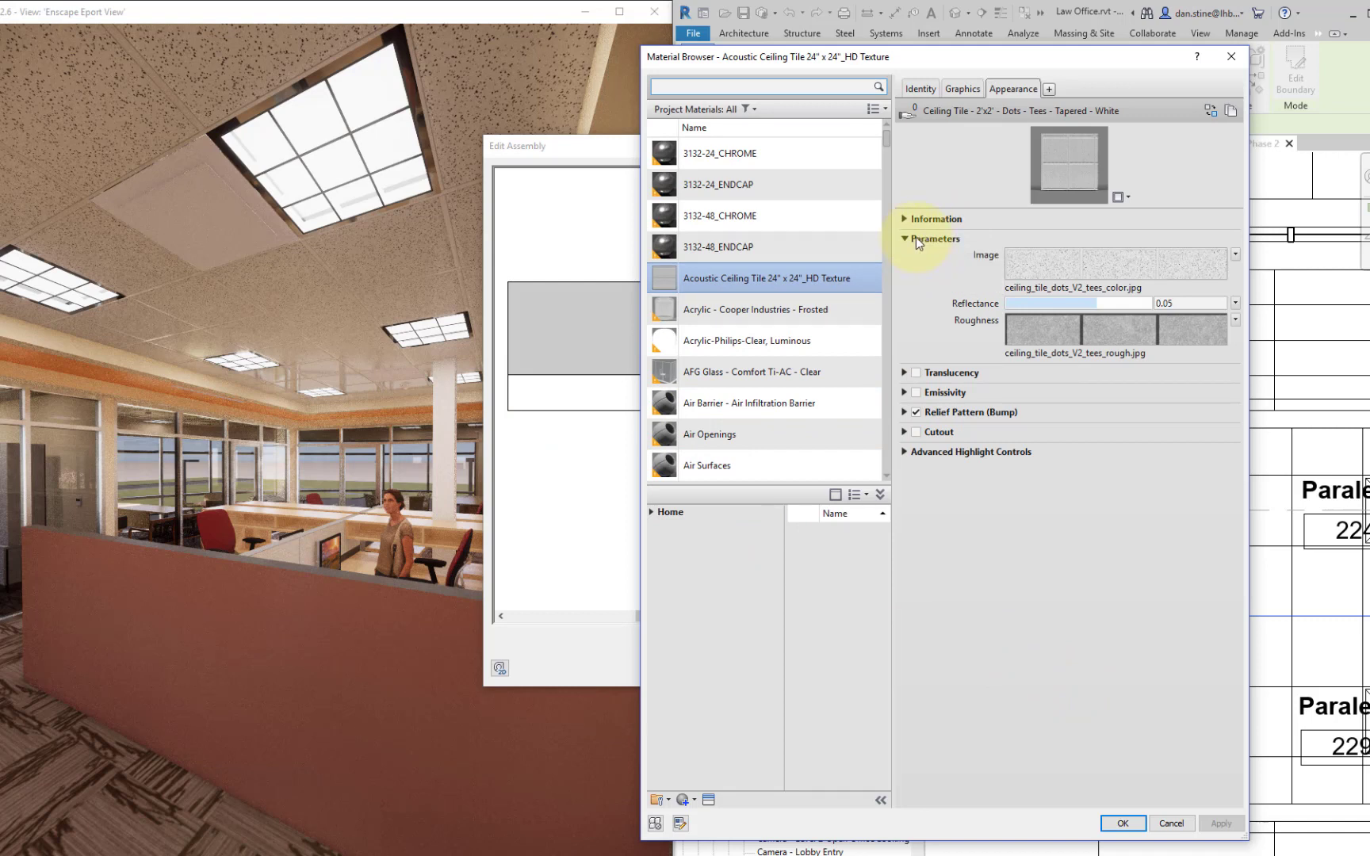
click(904, 452)
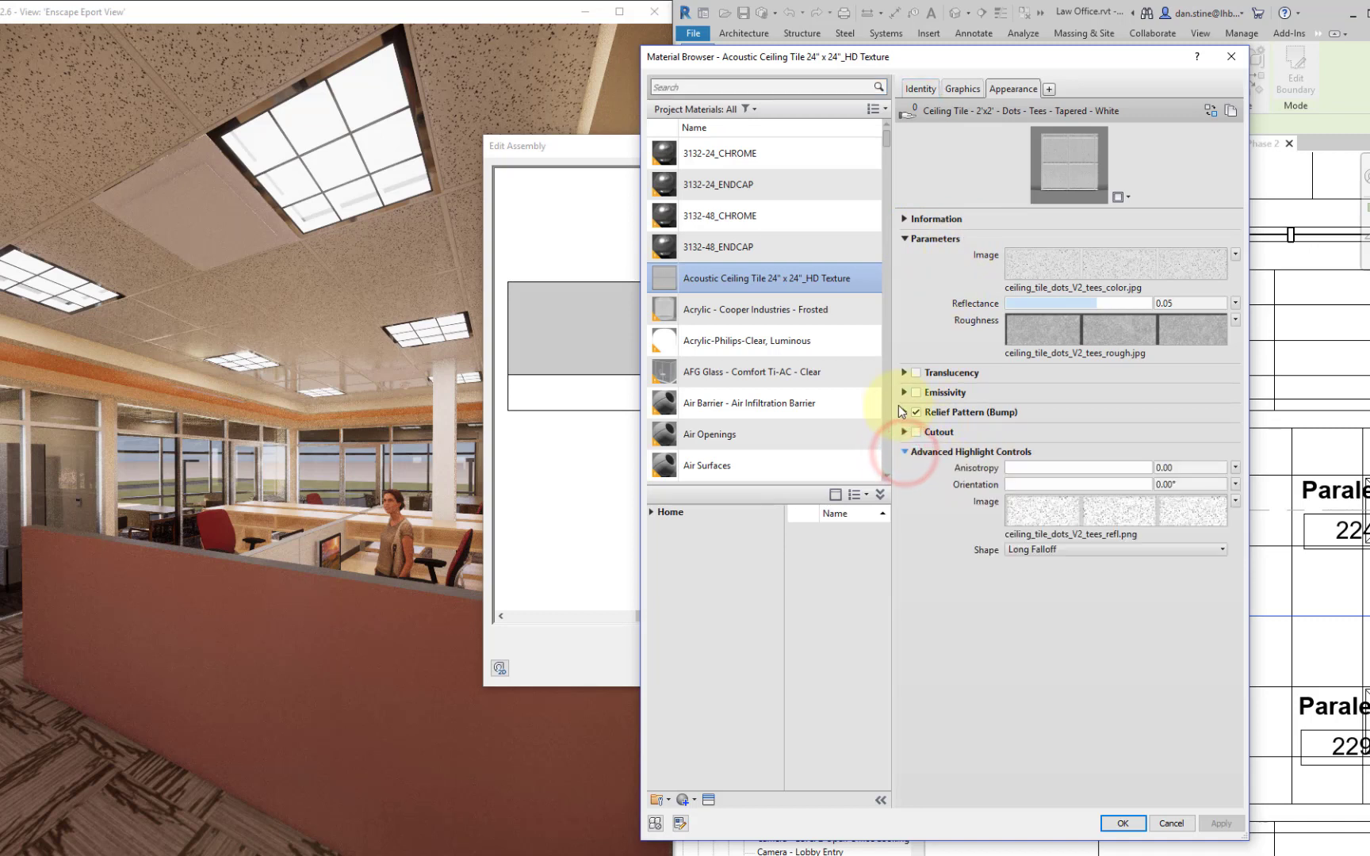
click(904, 412)
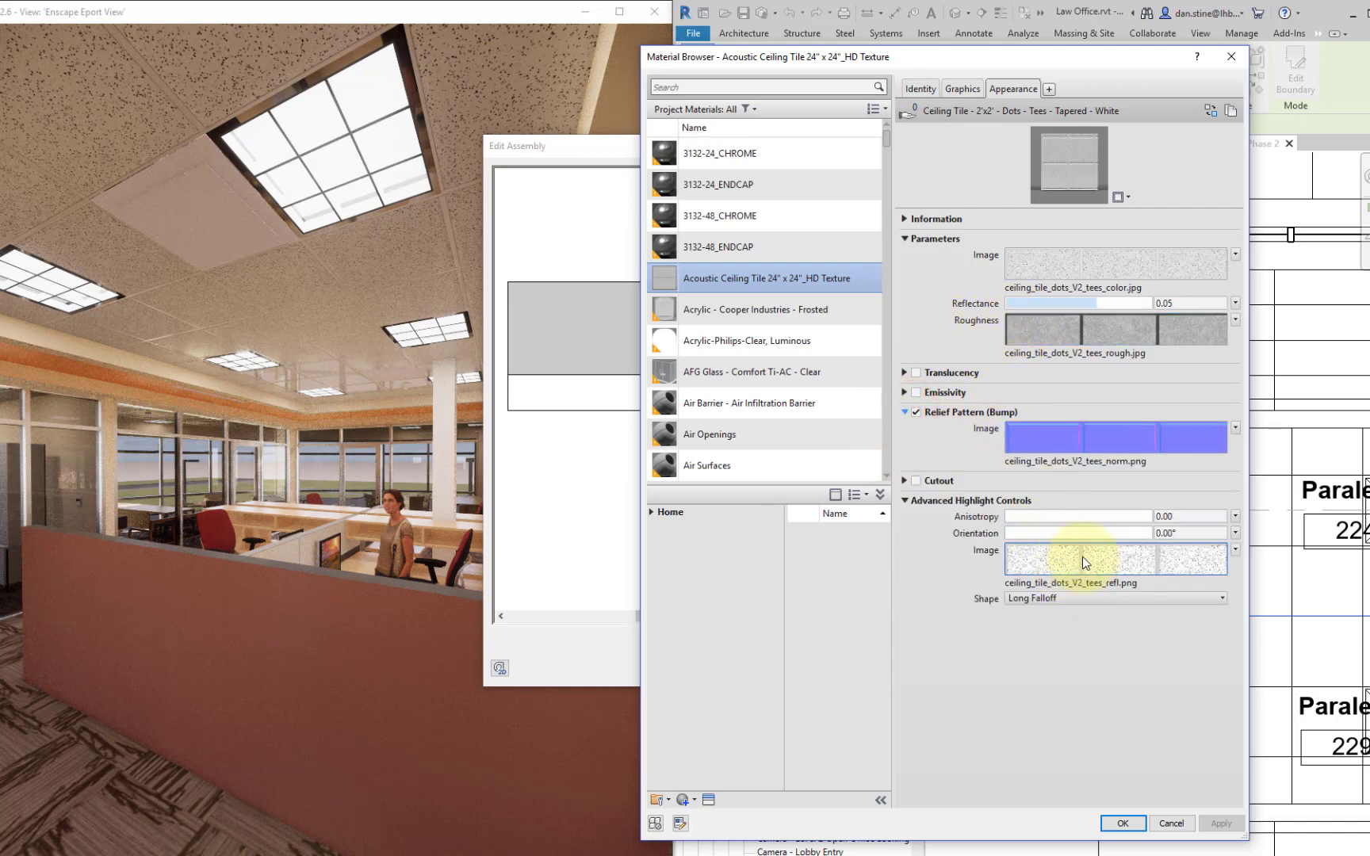
mouse_move(1080, 566)
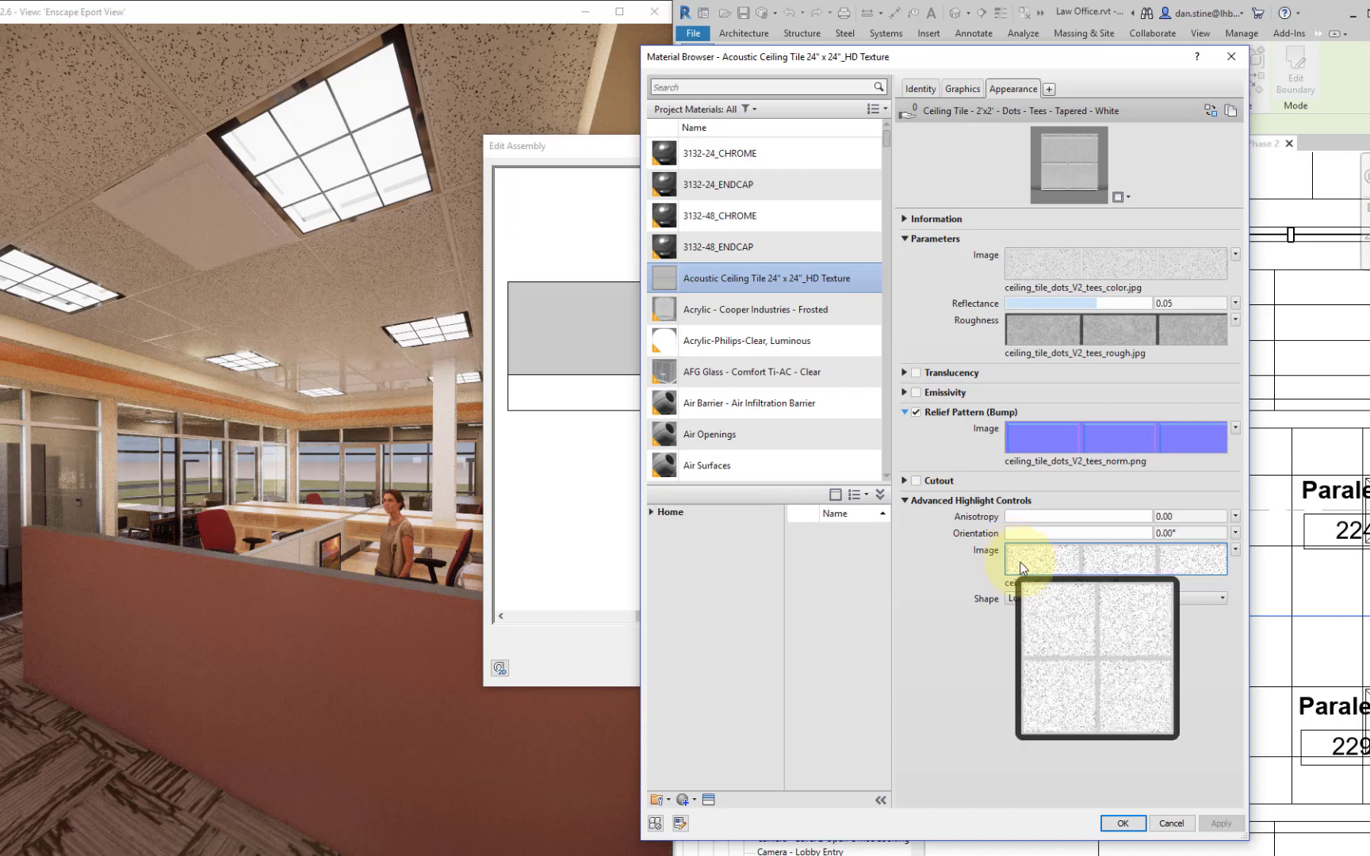
click(1129, 825)
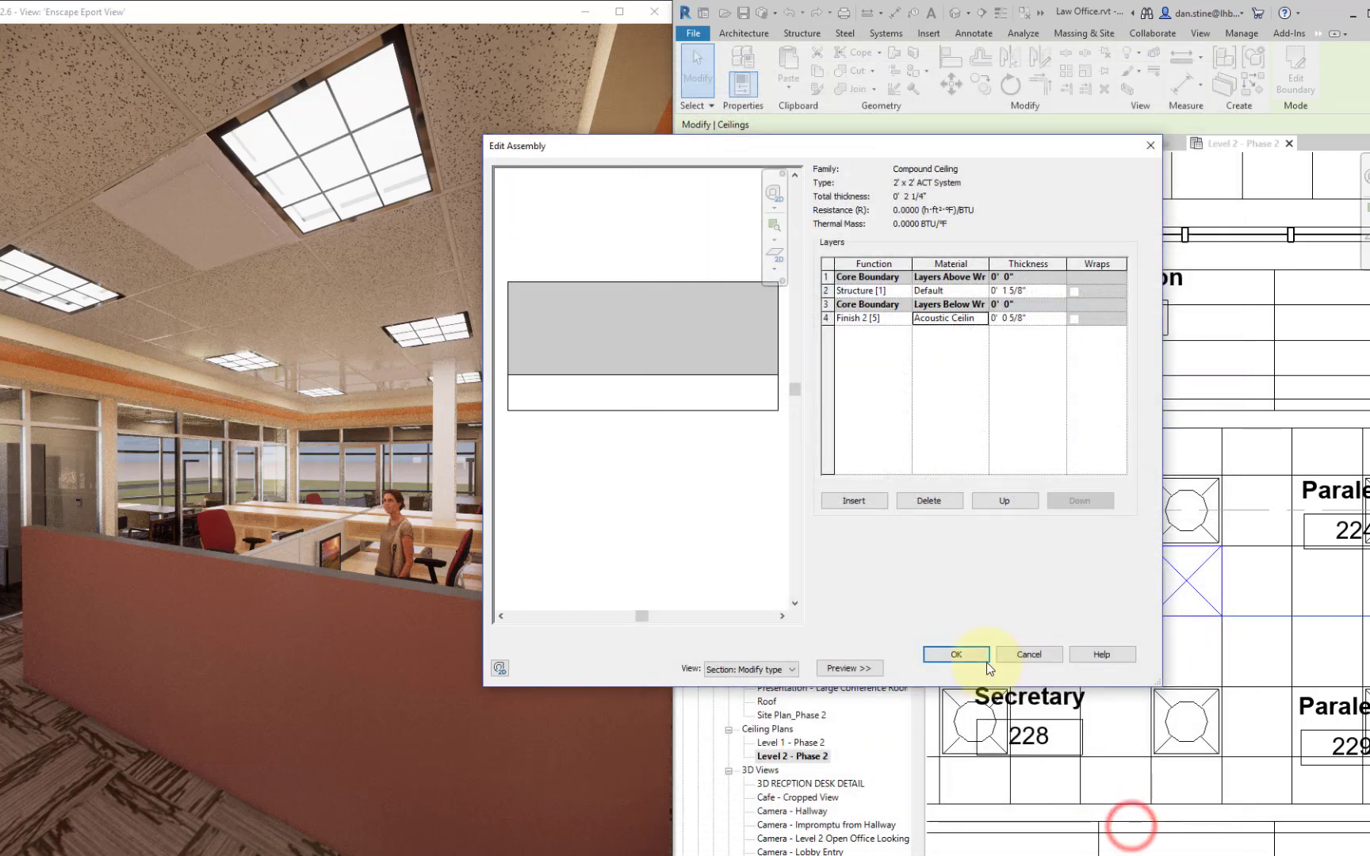
click(963, 655)
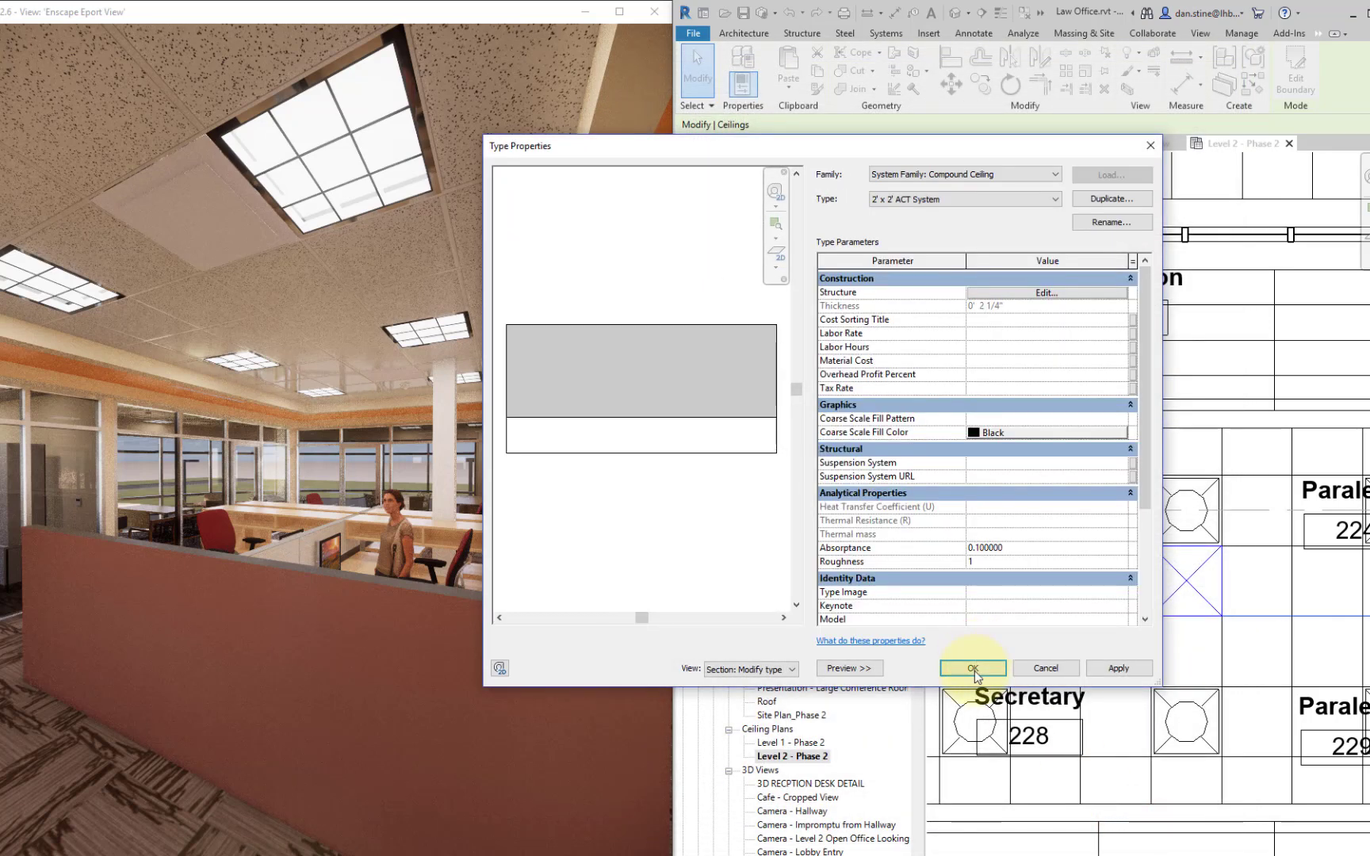
click(975, 666)
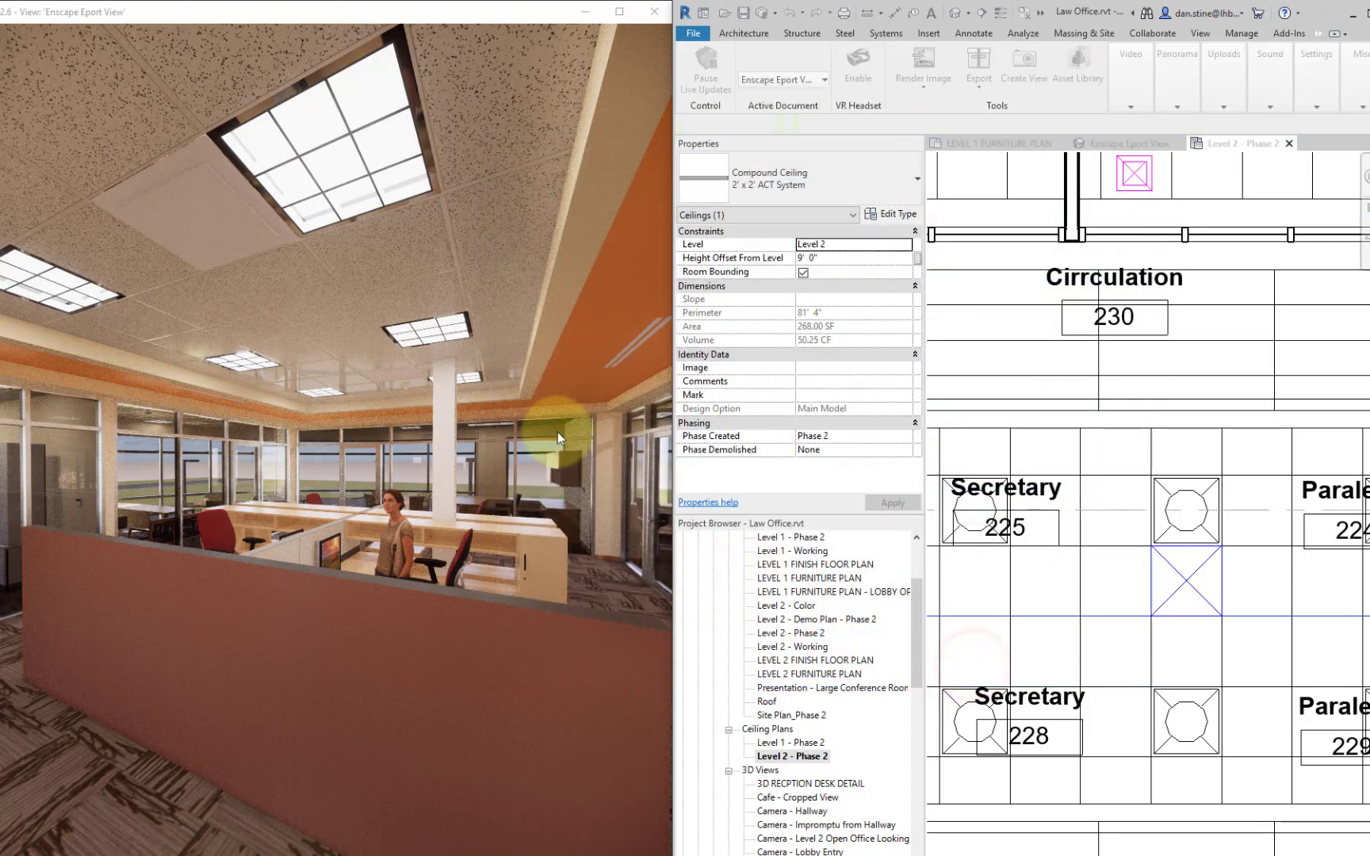
Step: Inspect the new ceiling tiles from another angle in the Enscape render
click(472, 357)
right_drag(474, 357, 239, 229)
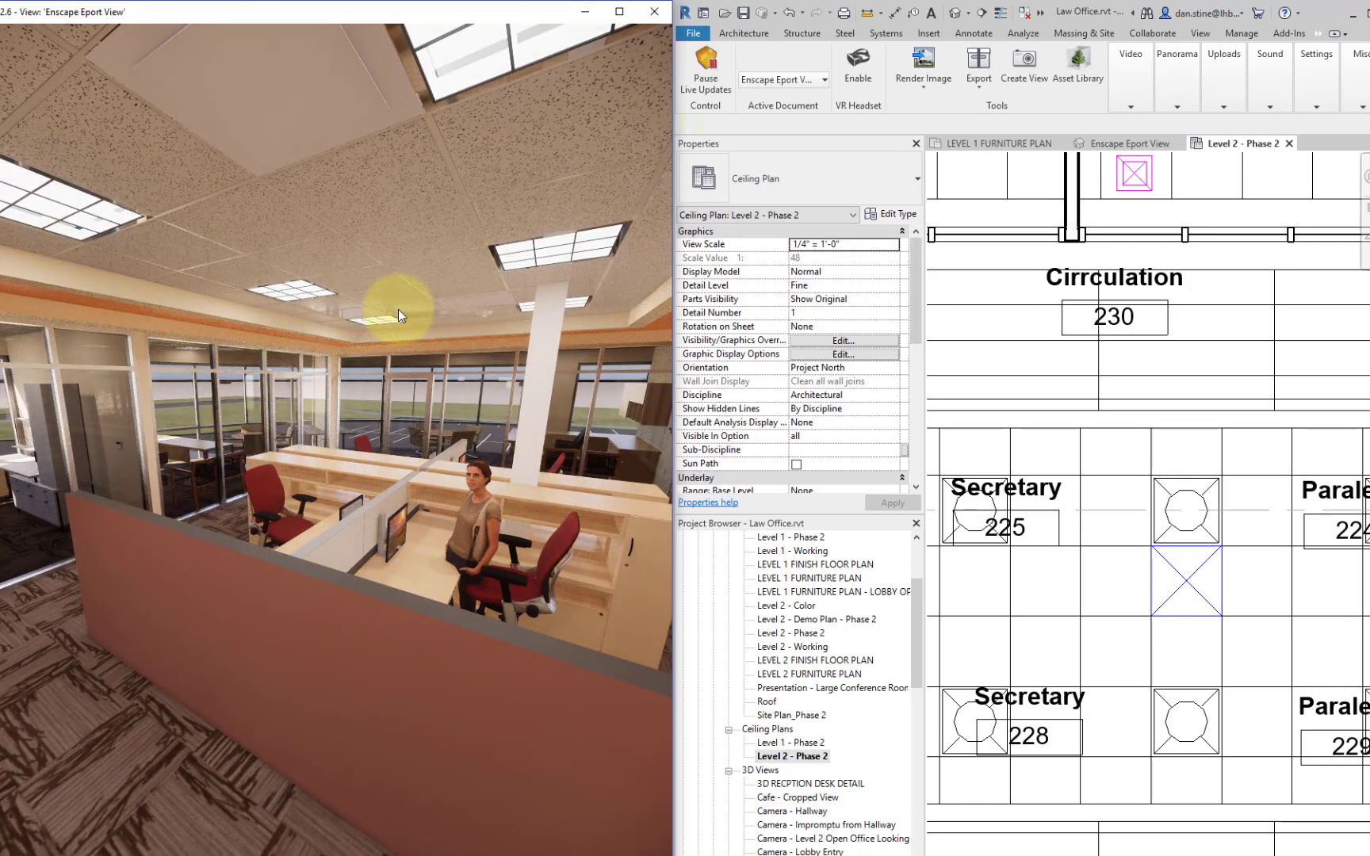
Step: Inspect the new ceiling tiles up close from several positions in the Enscape render
scroll(398, 309, up, 4)
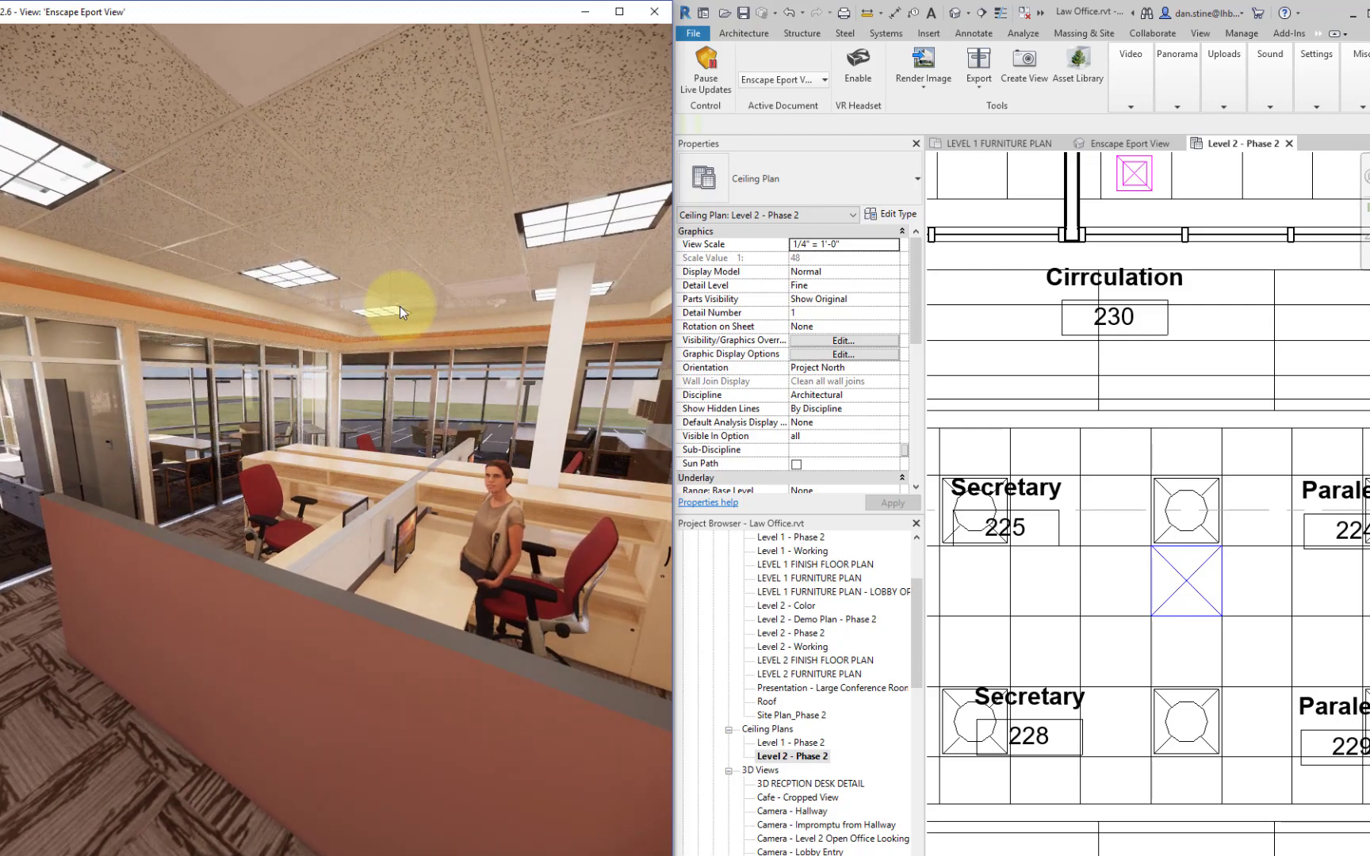
scroll(400, 306, up, 5)
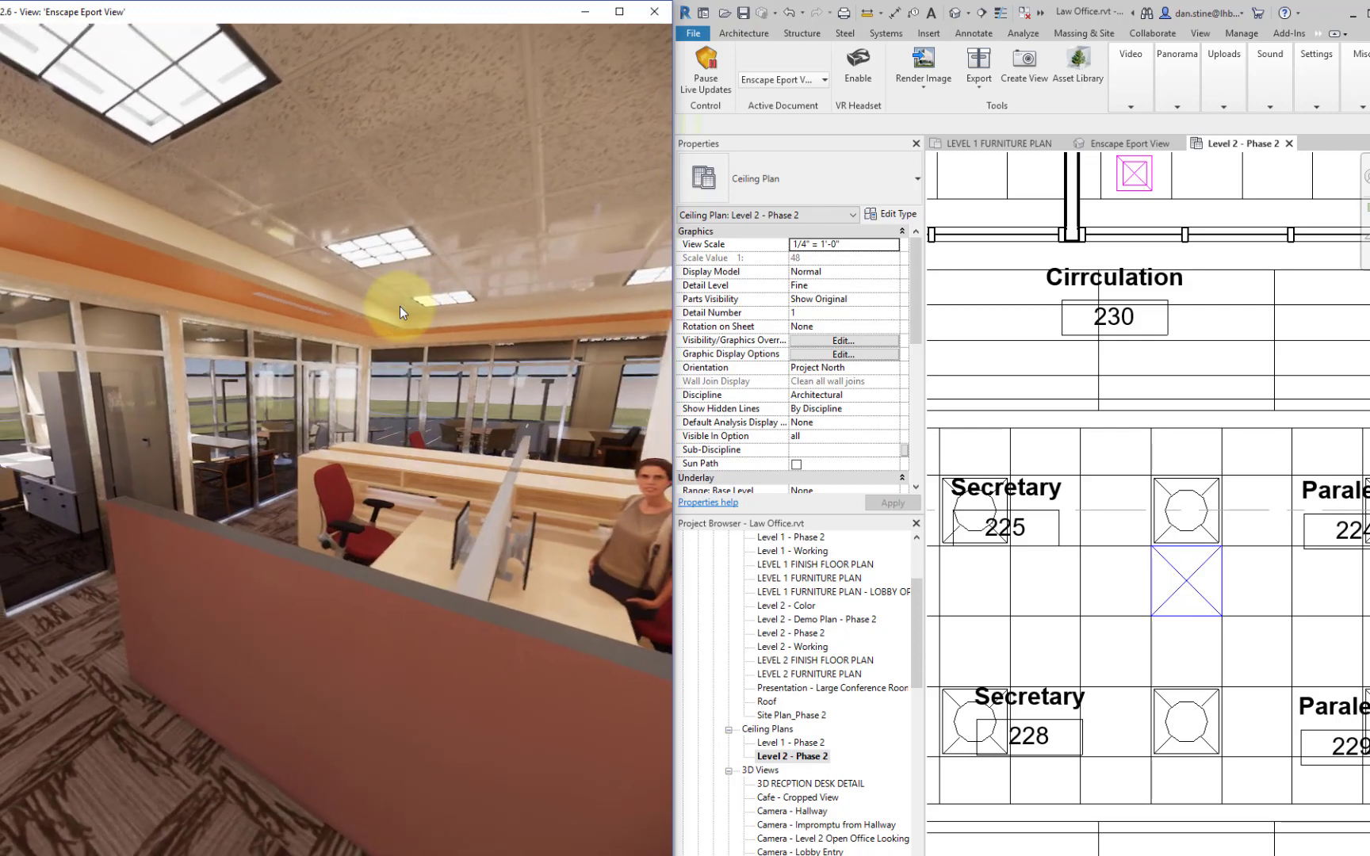
key(w)
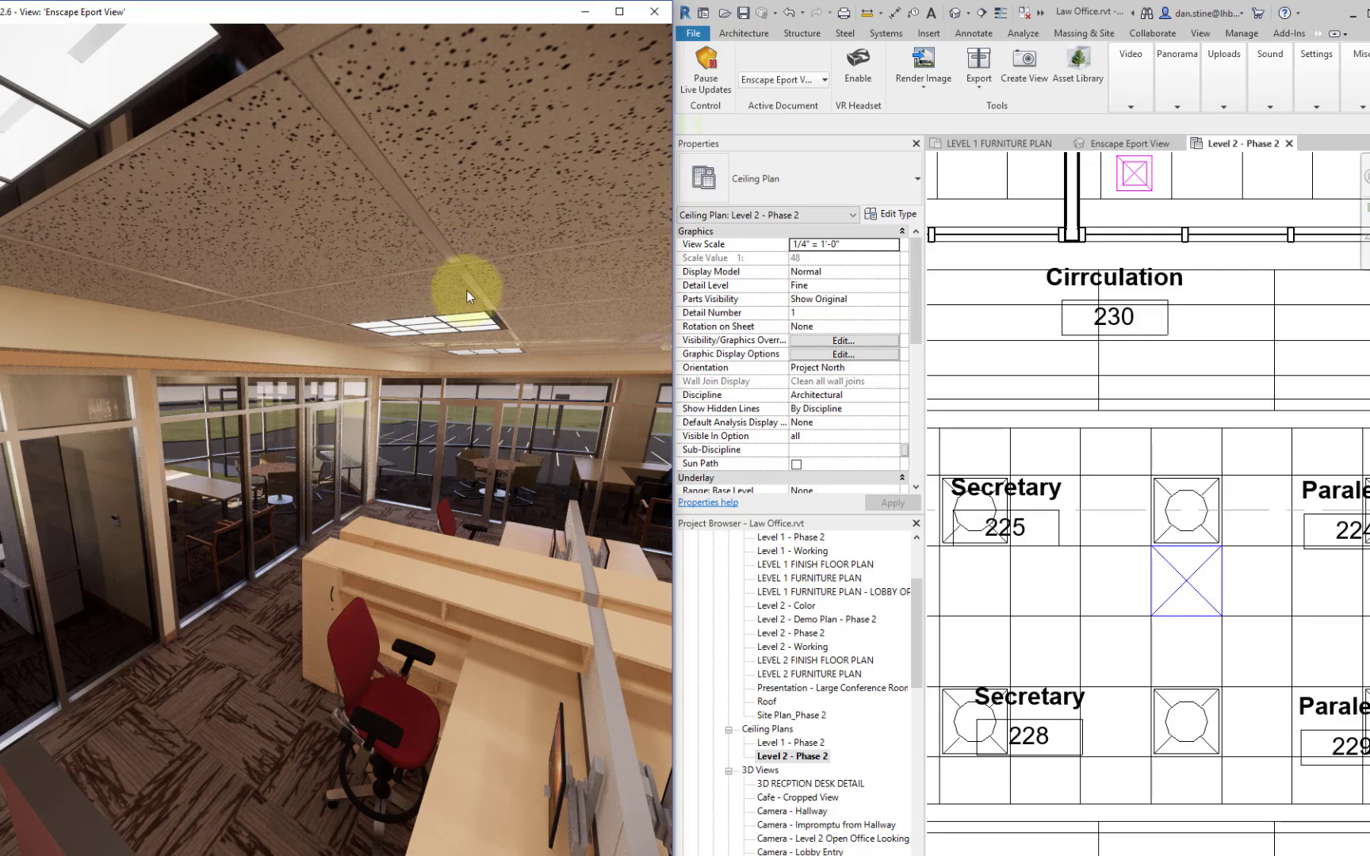
key(space)
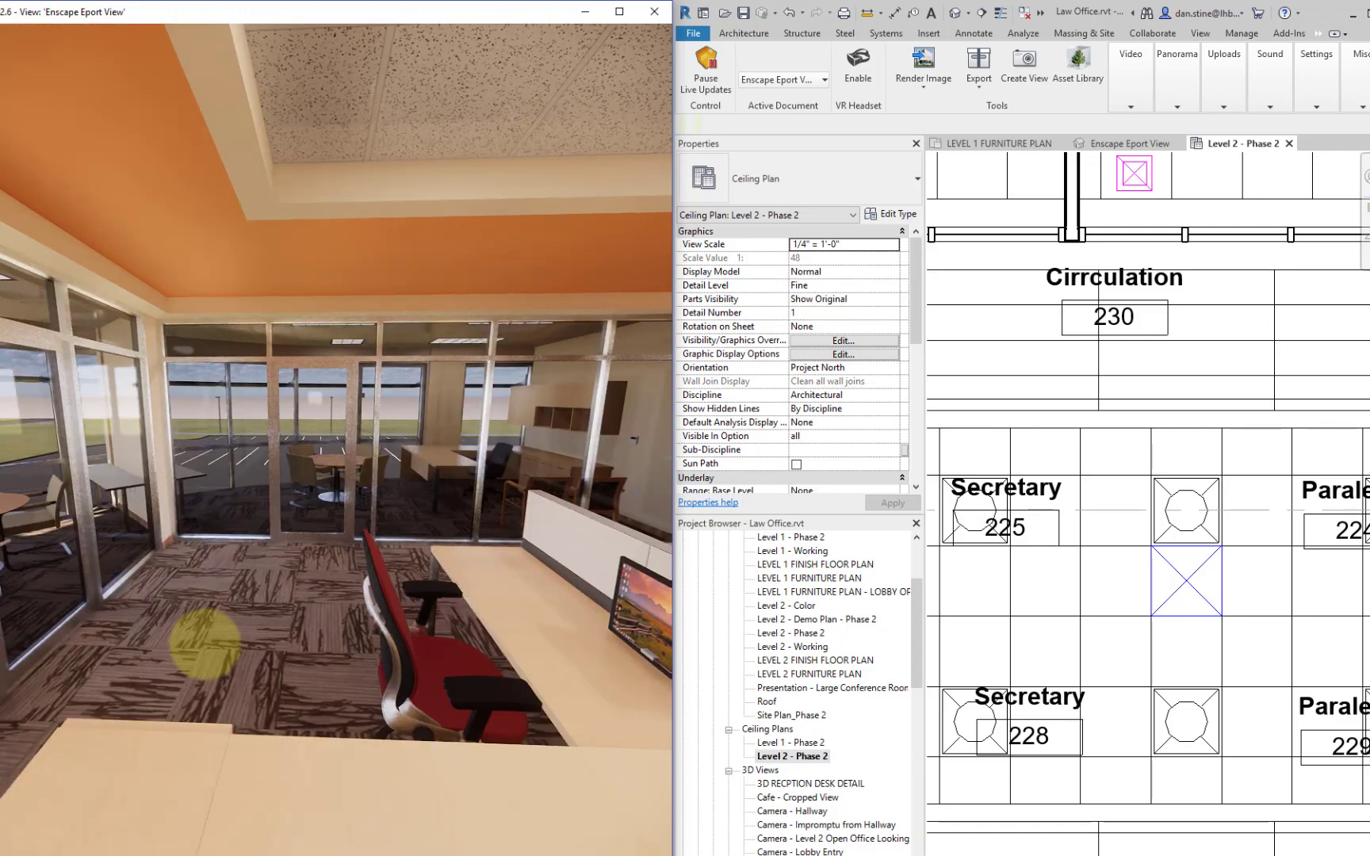
Step: Move down to the carpet tiles beside the workstations in the render and examine their surface up close
key(w)
key(a)
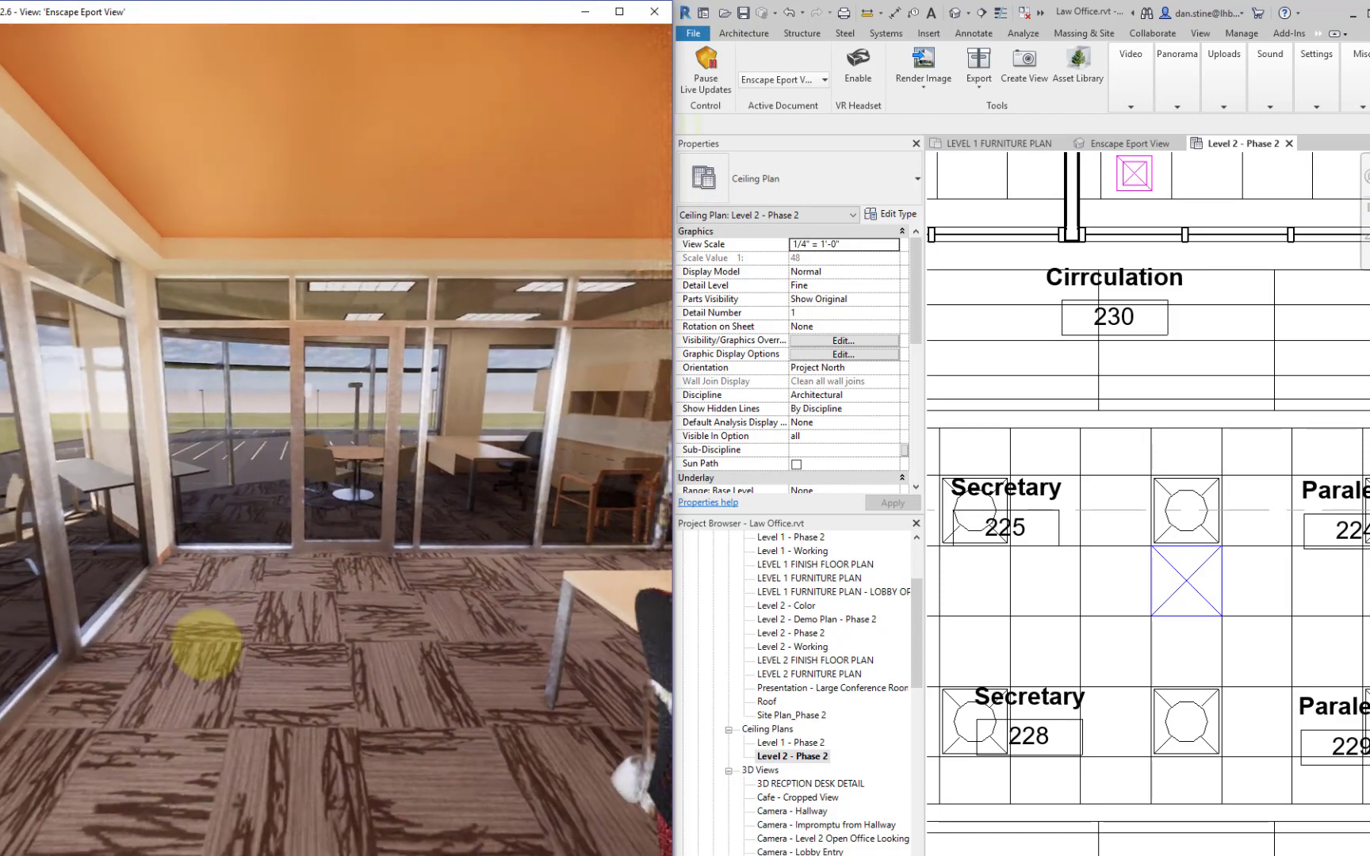
drag(206, 644, 206, 643)
key(w)
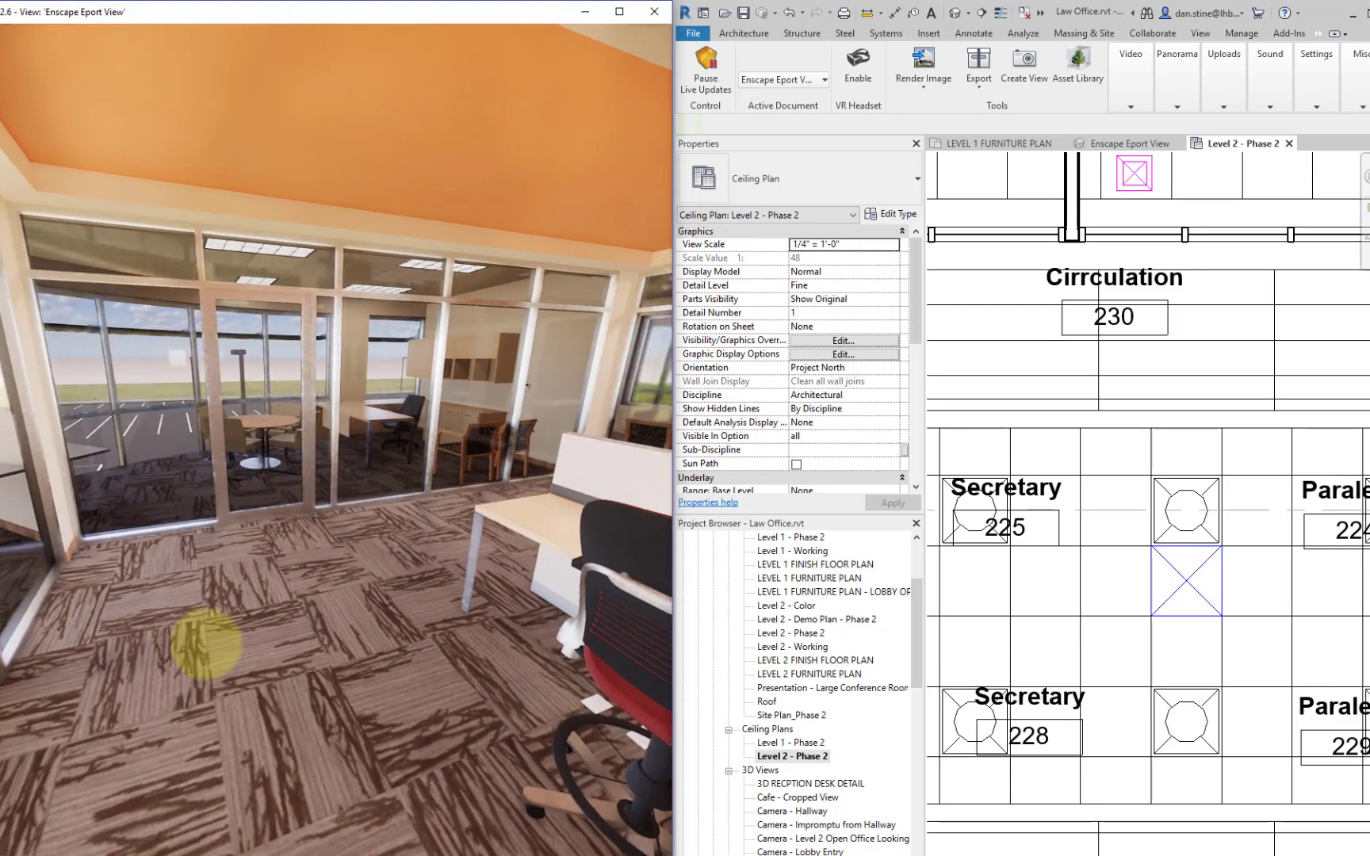
key(w)
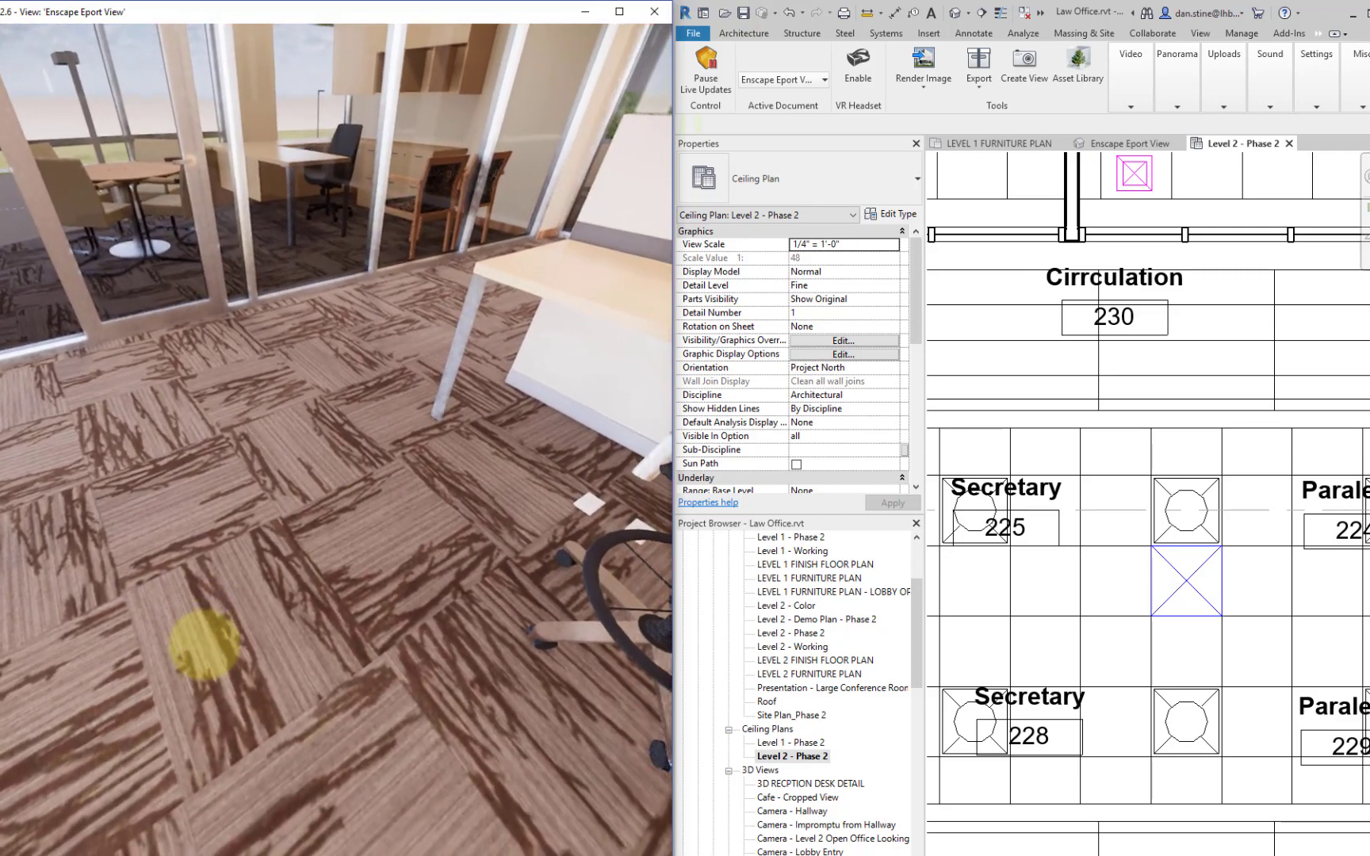
key(w)
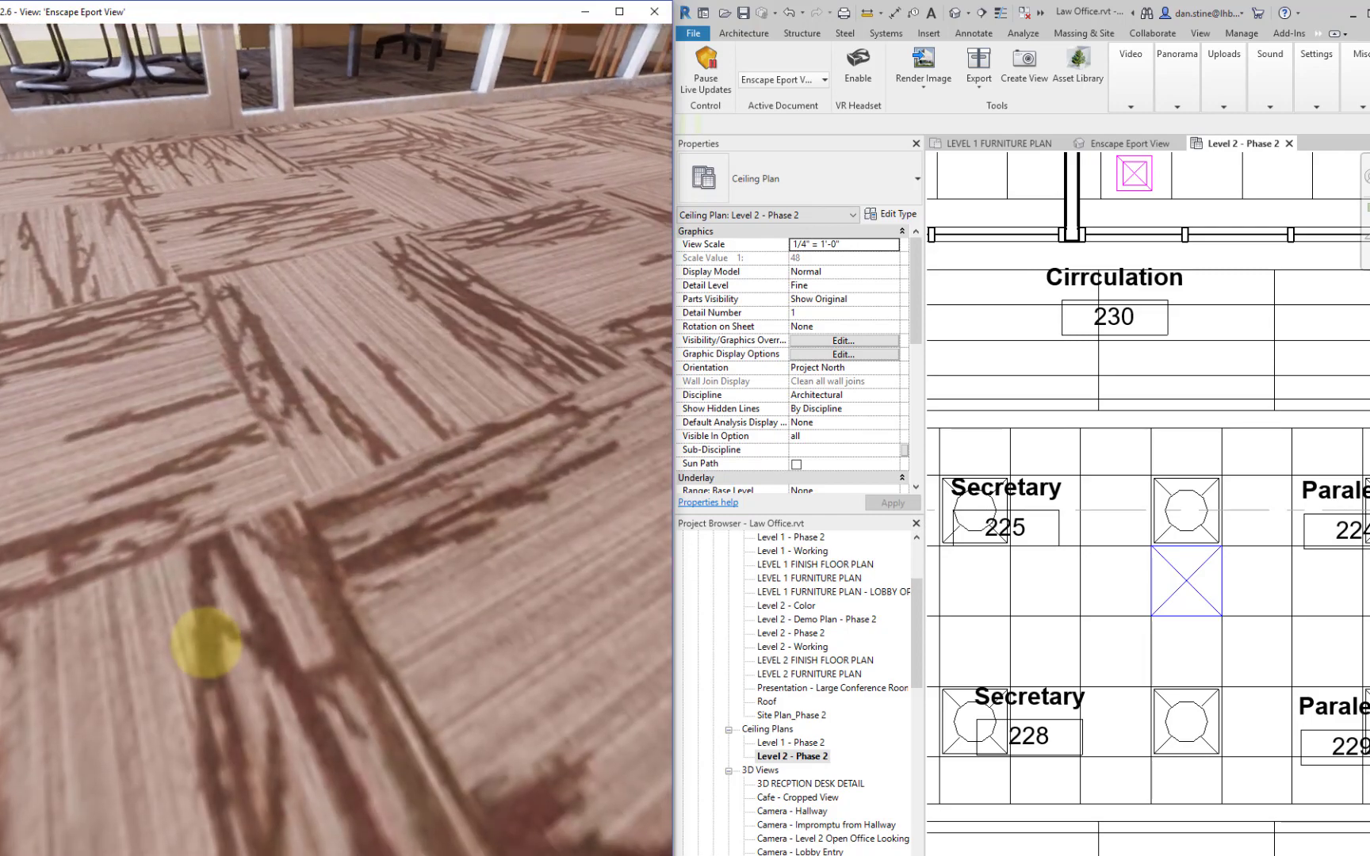
drag(206, 643, 206, 643)
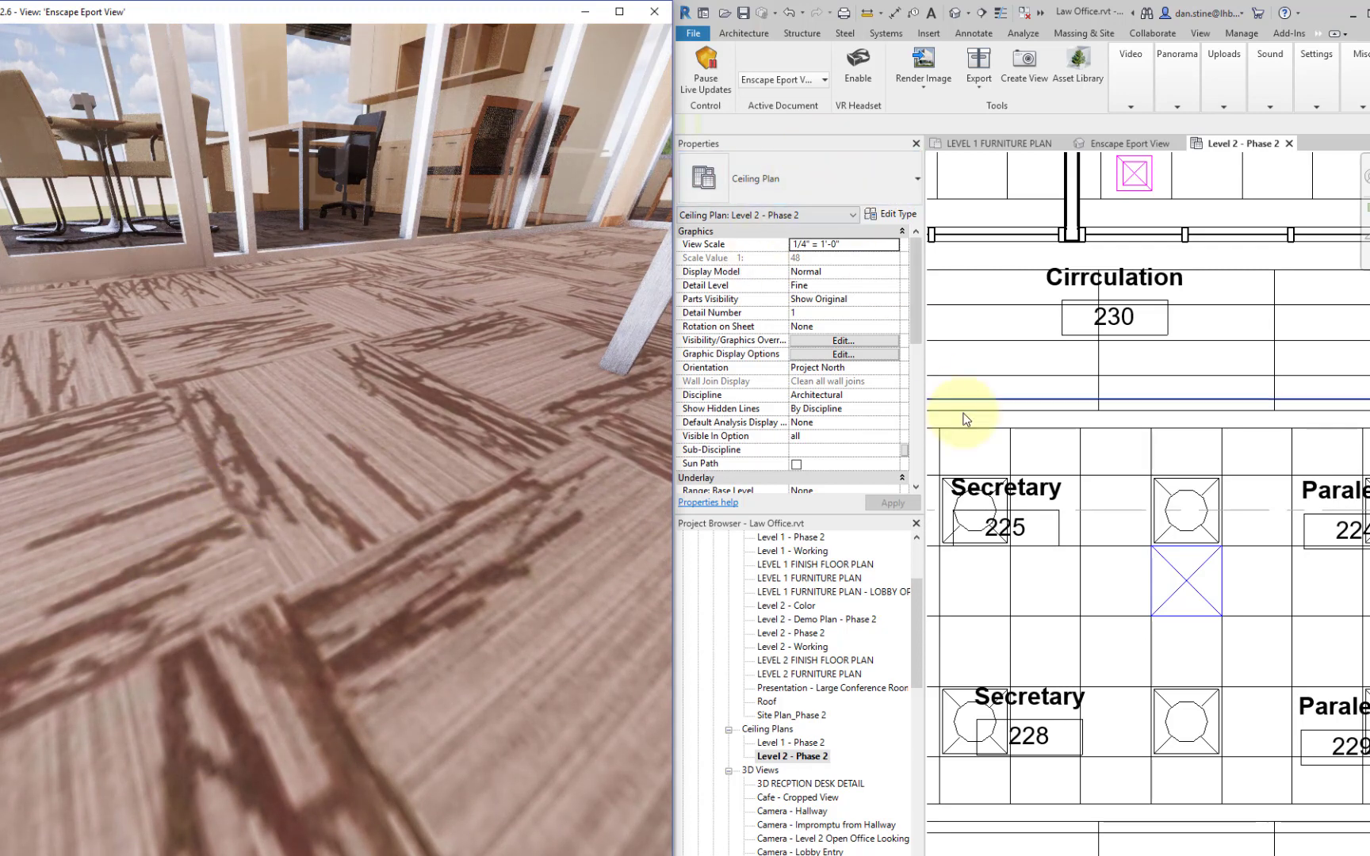
Step: Close the Level 2 - Phase 2 ceiling plan, open LEVEL 2 FINISH FLOOR PLAN and select the carpet floor around the Secretary workstations
click(1289, 143)
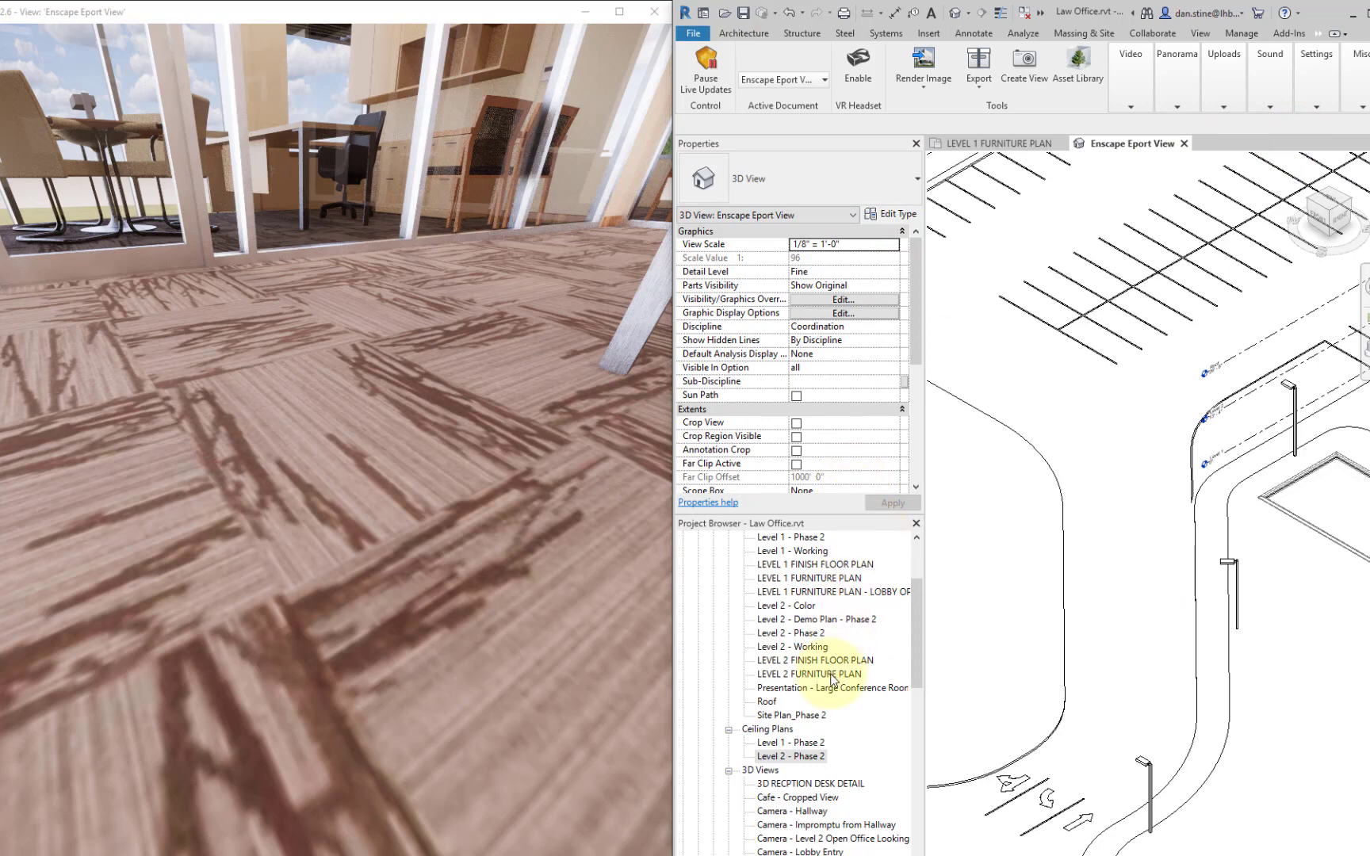
click(810, 661)
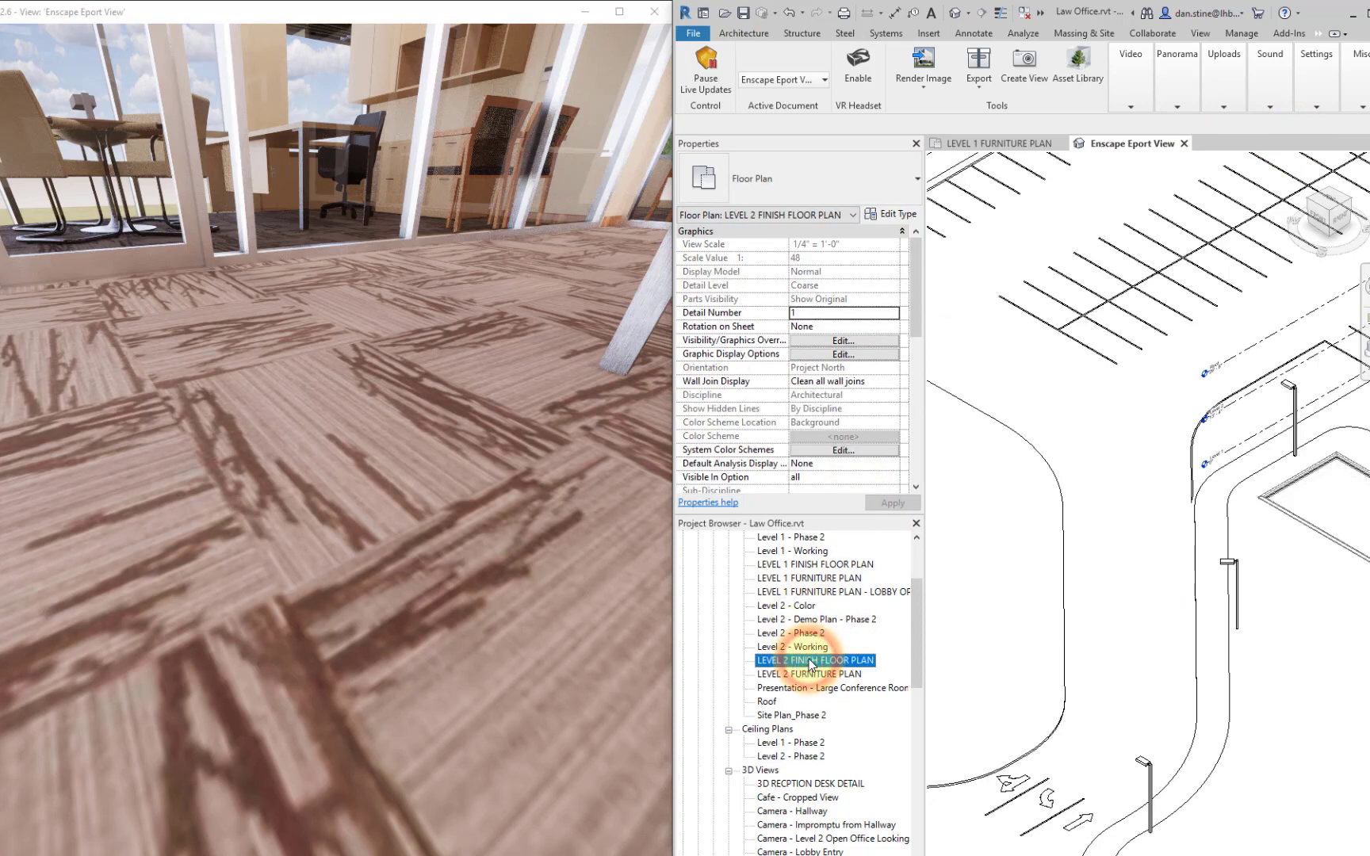
double_click(810, 661)
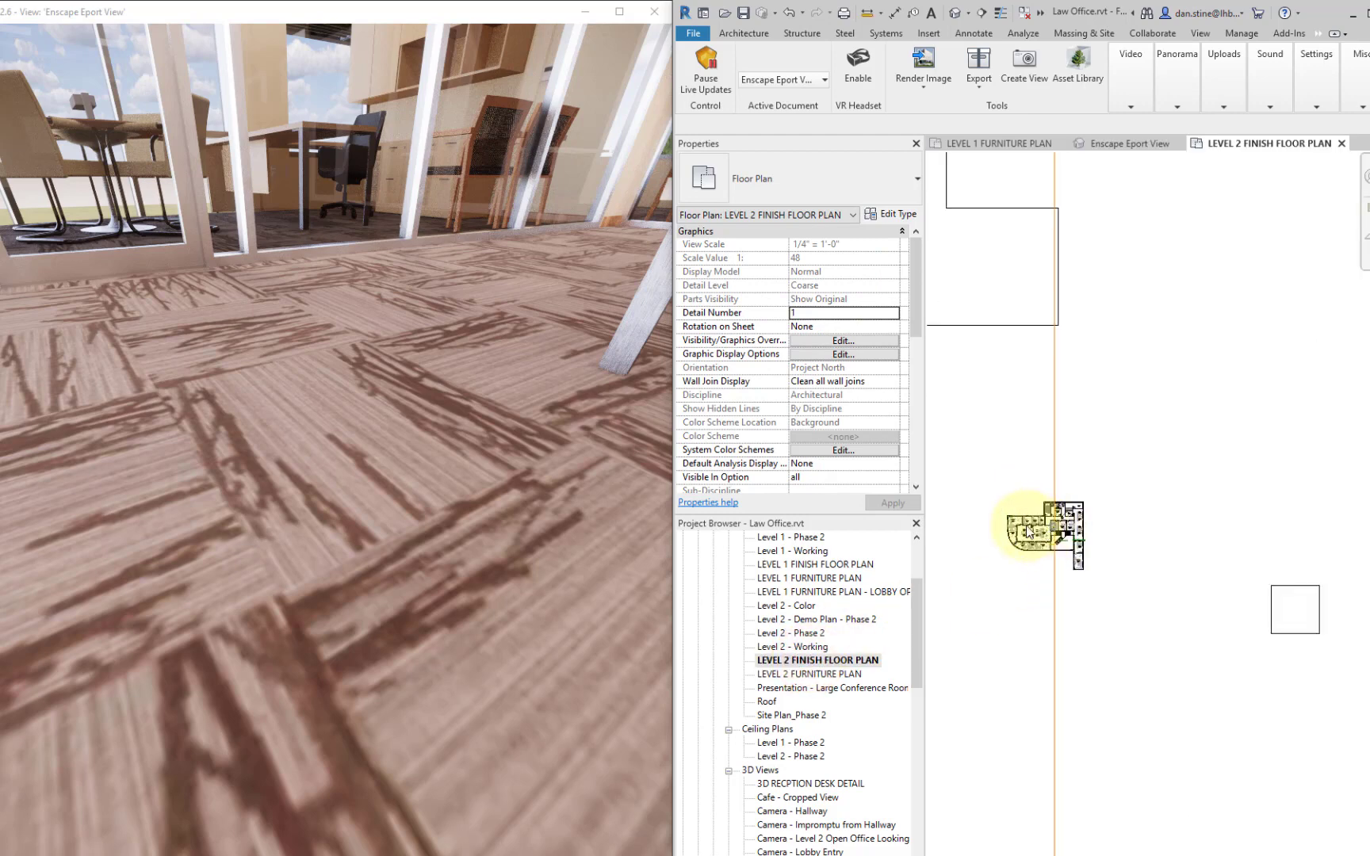
scroll(1028, 532, up, 10)
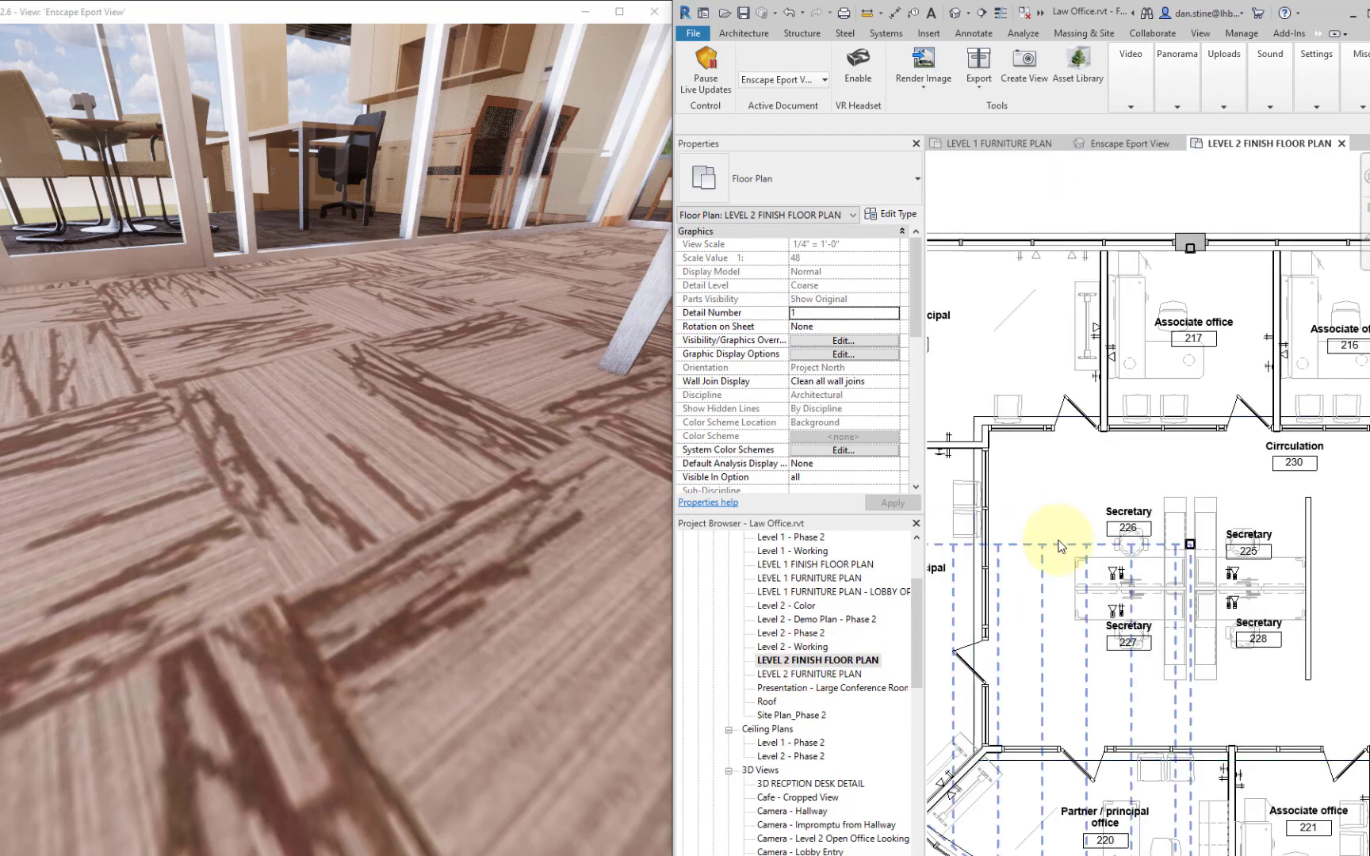
scroll(1060, 546, up, 4)
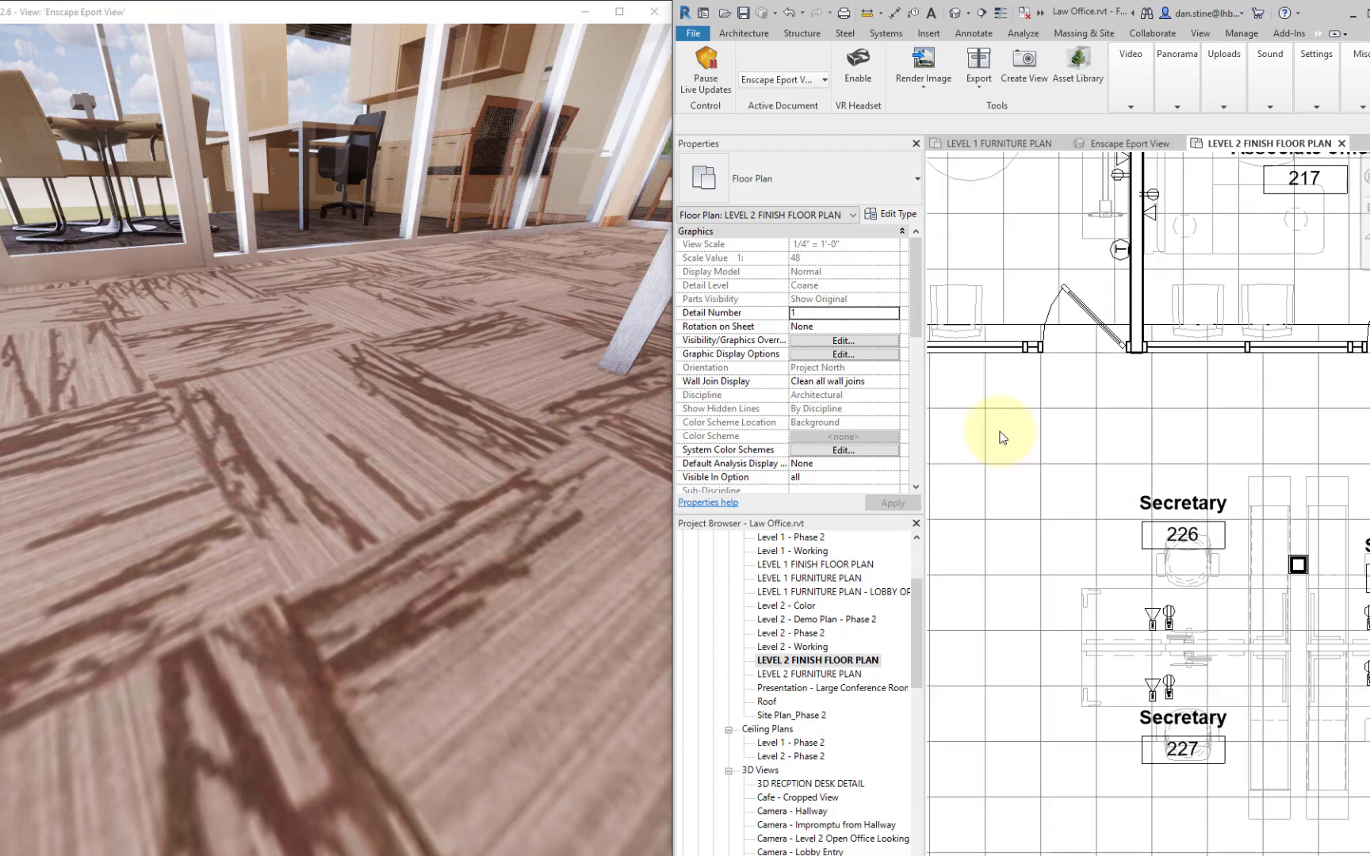
click(989, 421)
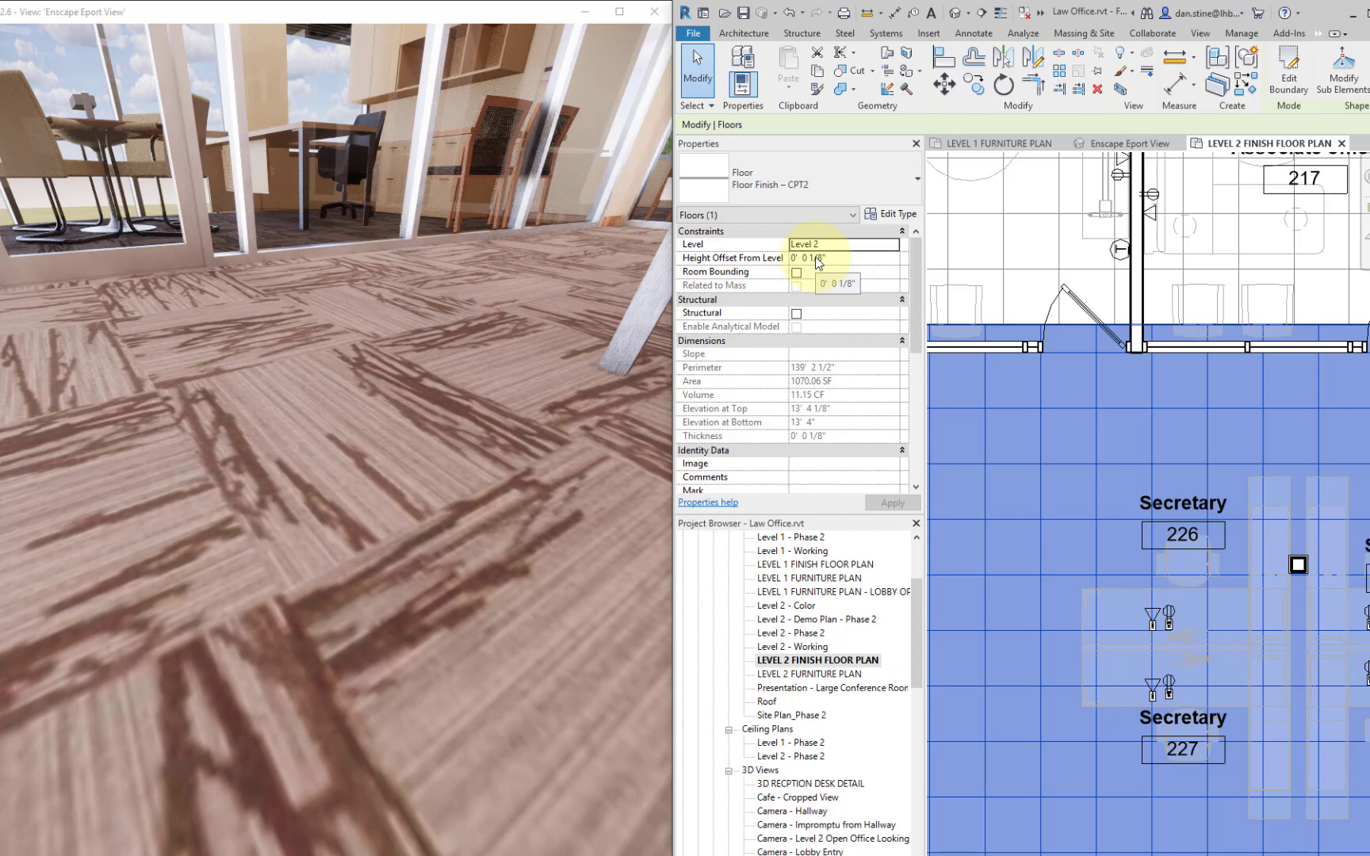
Step: Open the appearance settings of material CPT1 from the structure layer of the Floor Finish – CPT2 type
click(878, 211)
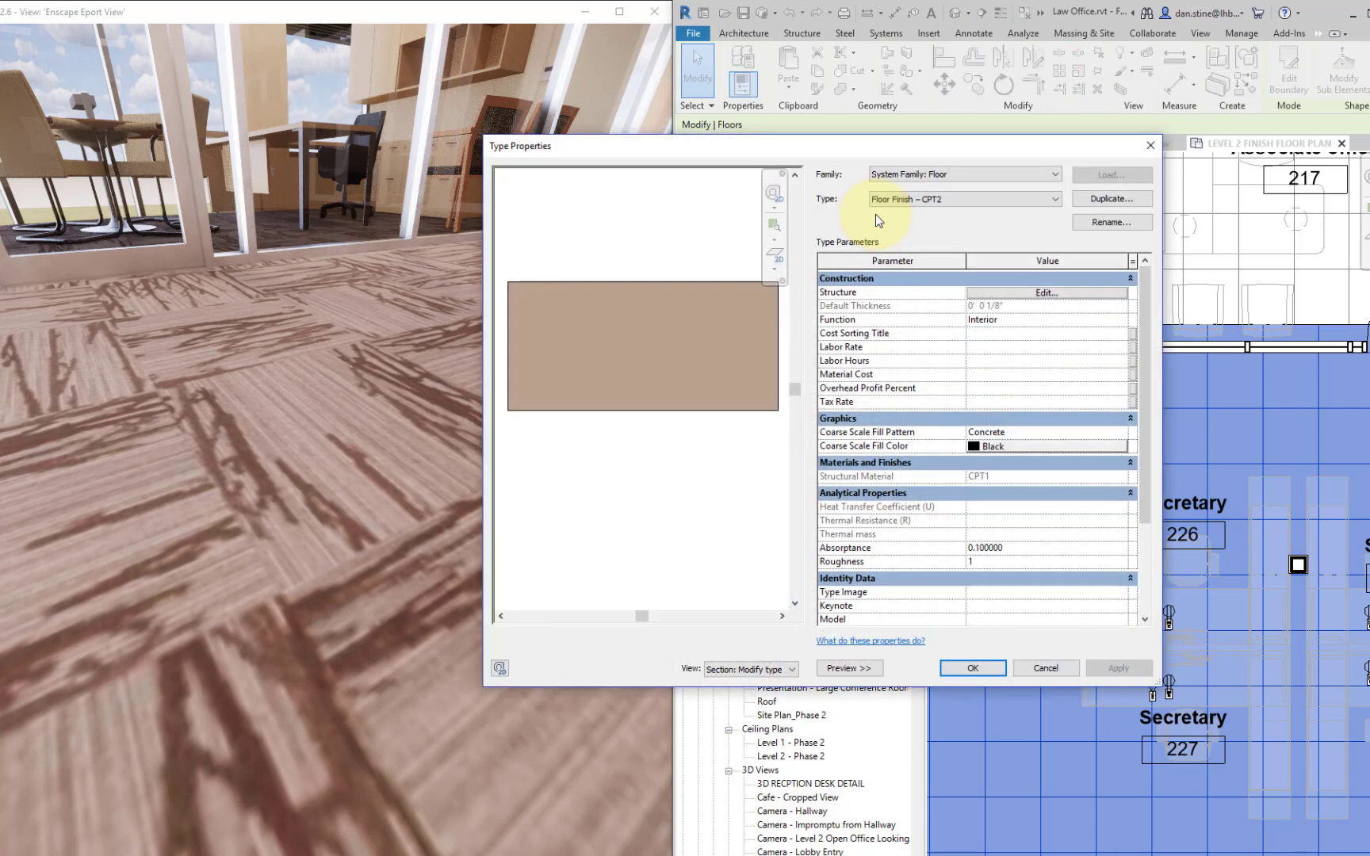
click(1040, 292)
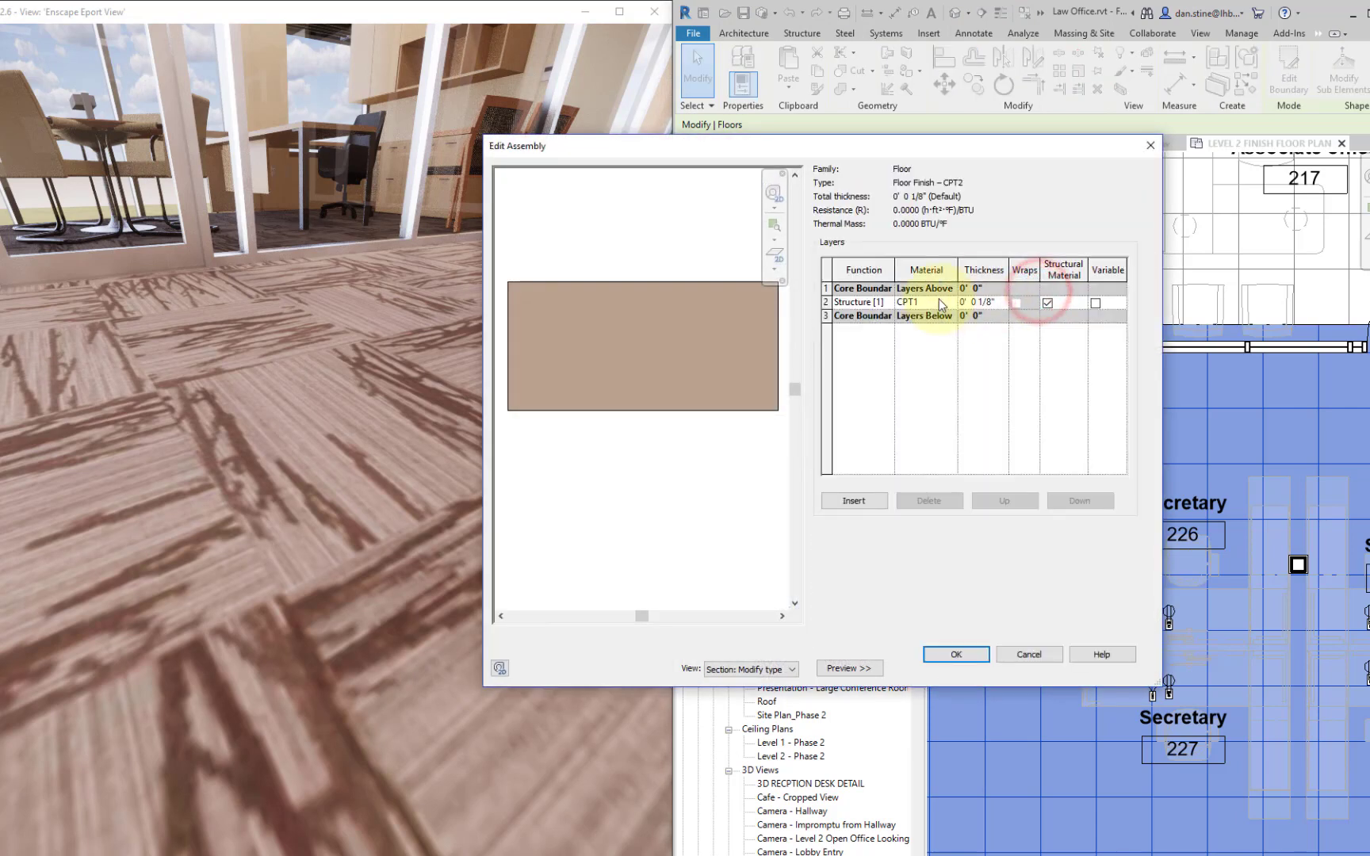
click(940, 303)
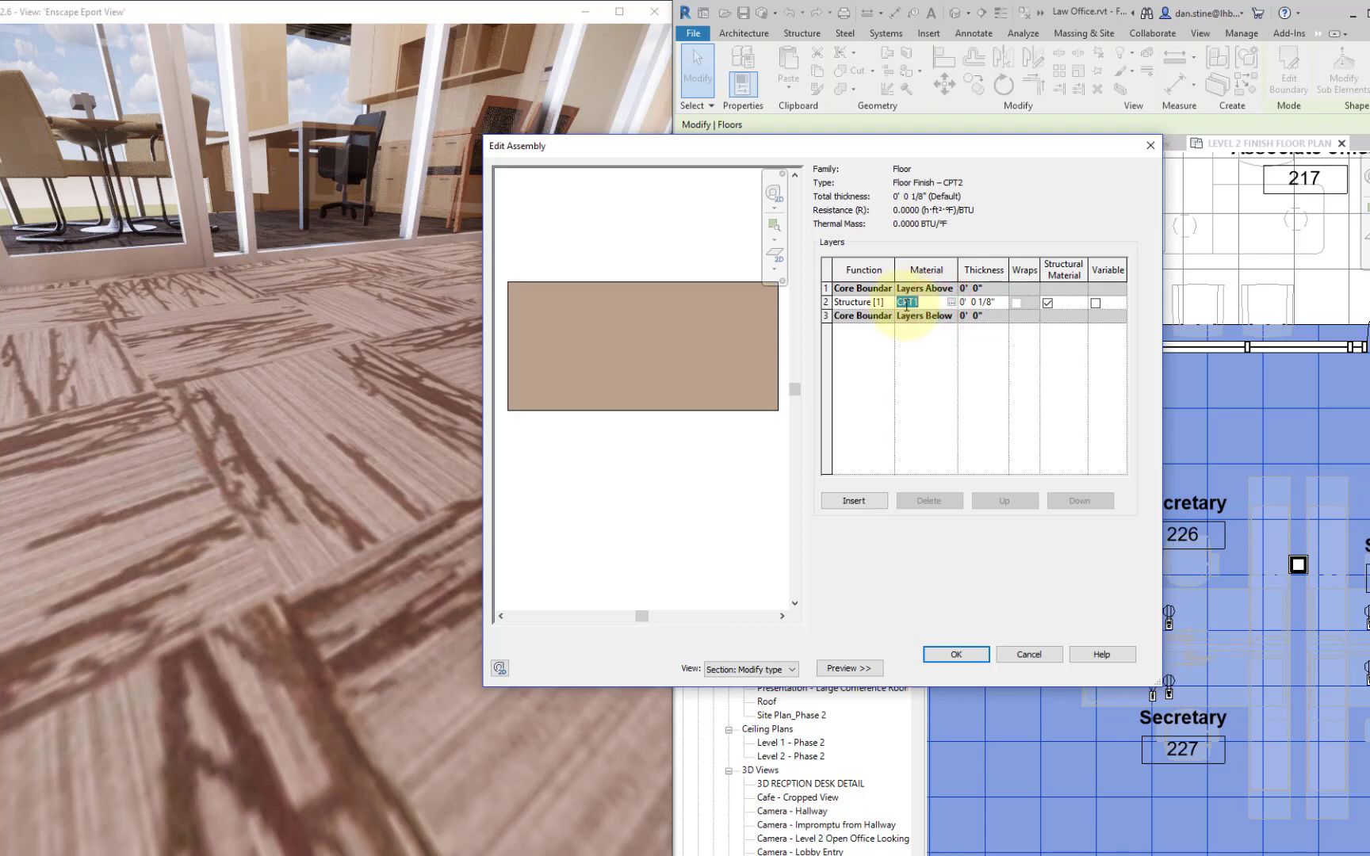
click(951, 304)
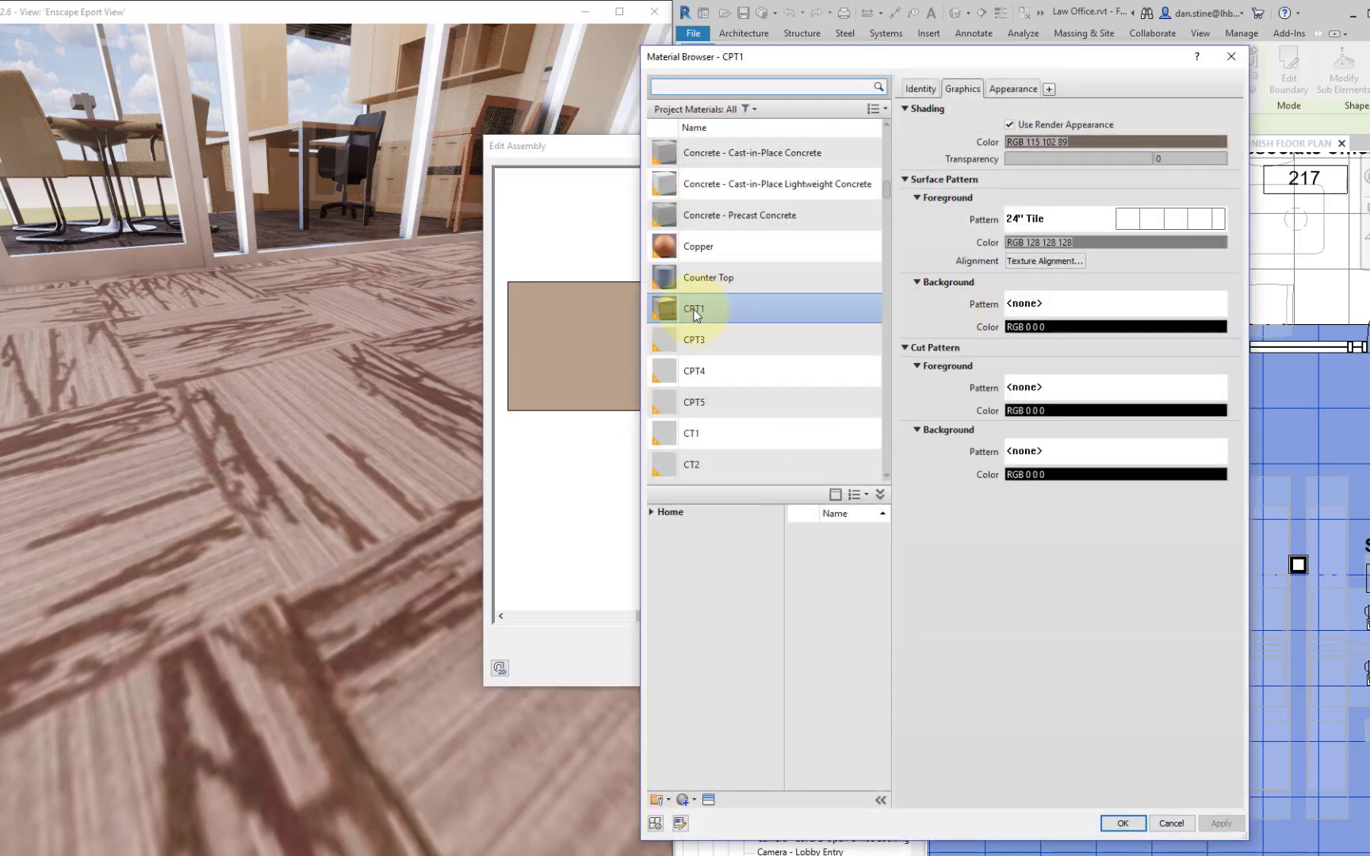
click(1005, 89)
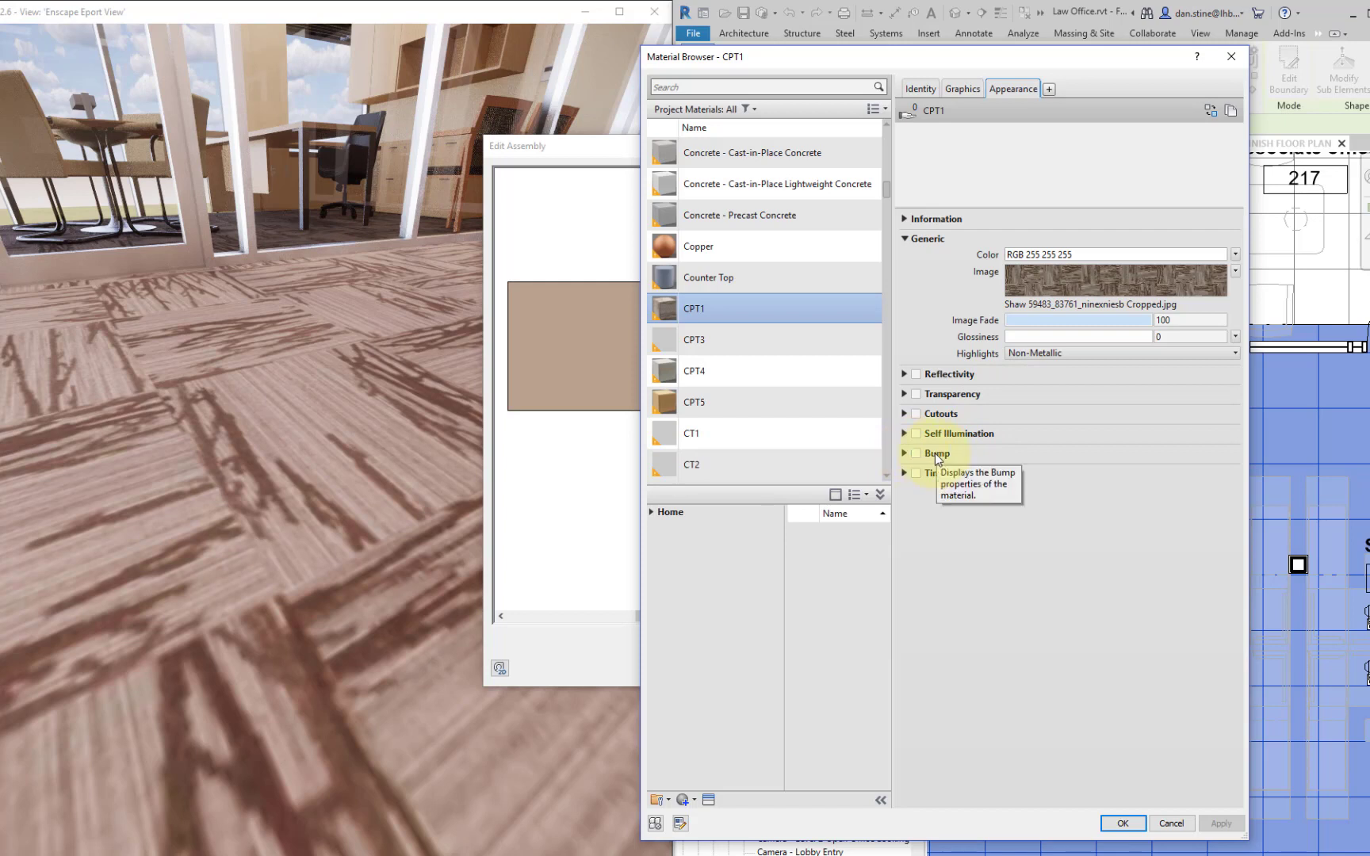
Step: Enable Bump in the CPT1 appearance and dismiss the image selection without choosing a file
click(903, 453)
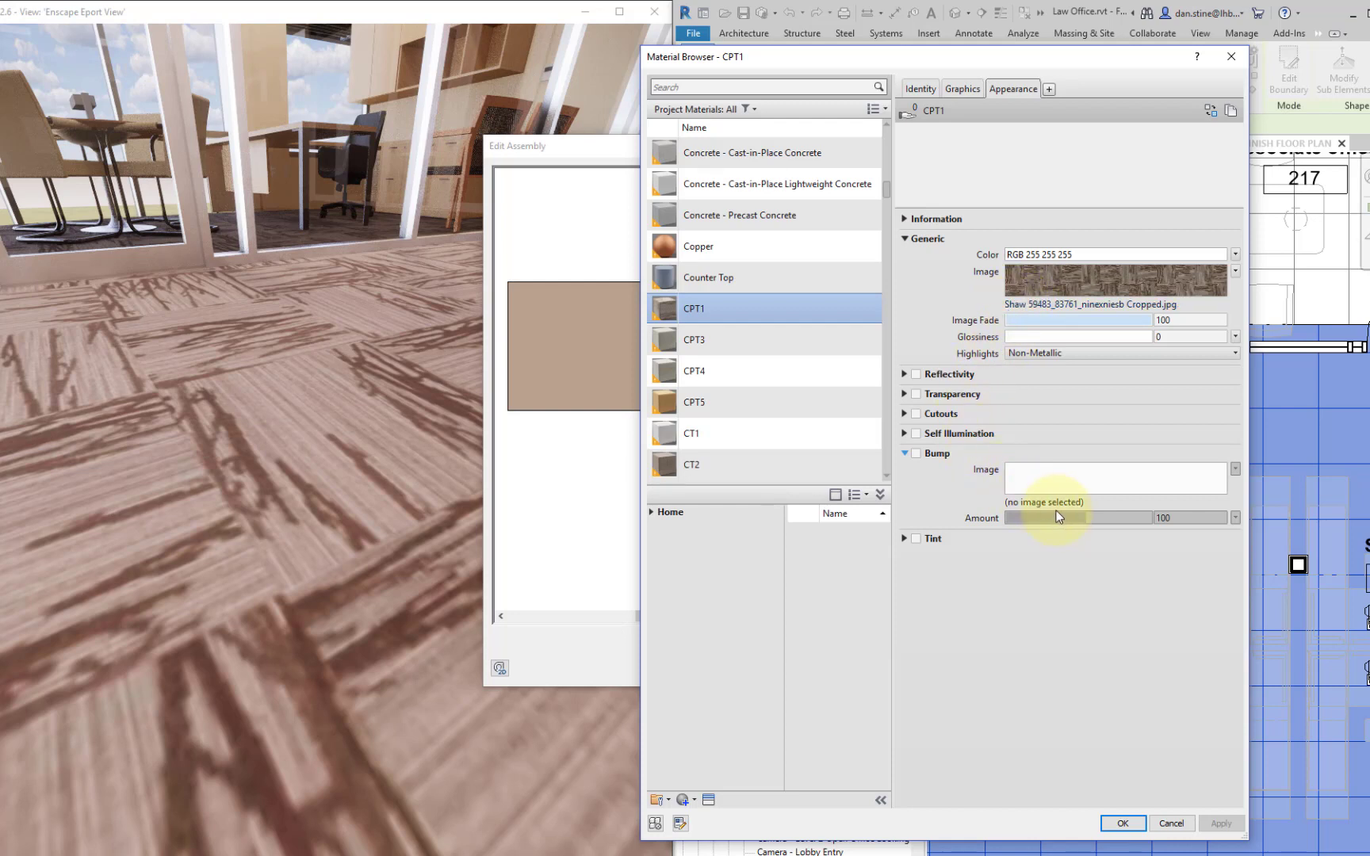
click(1235, 468)
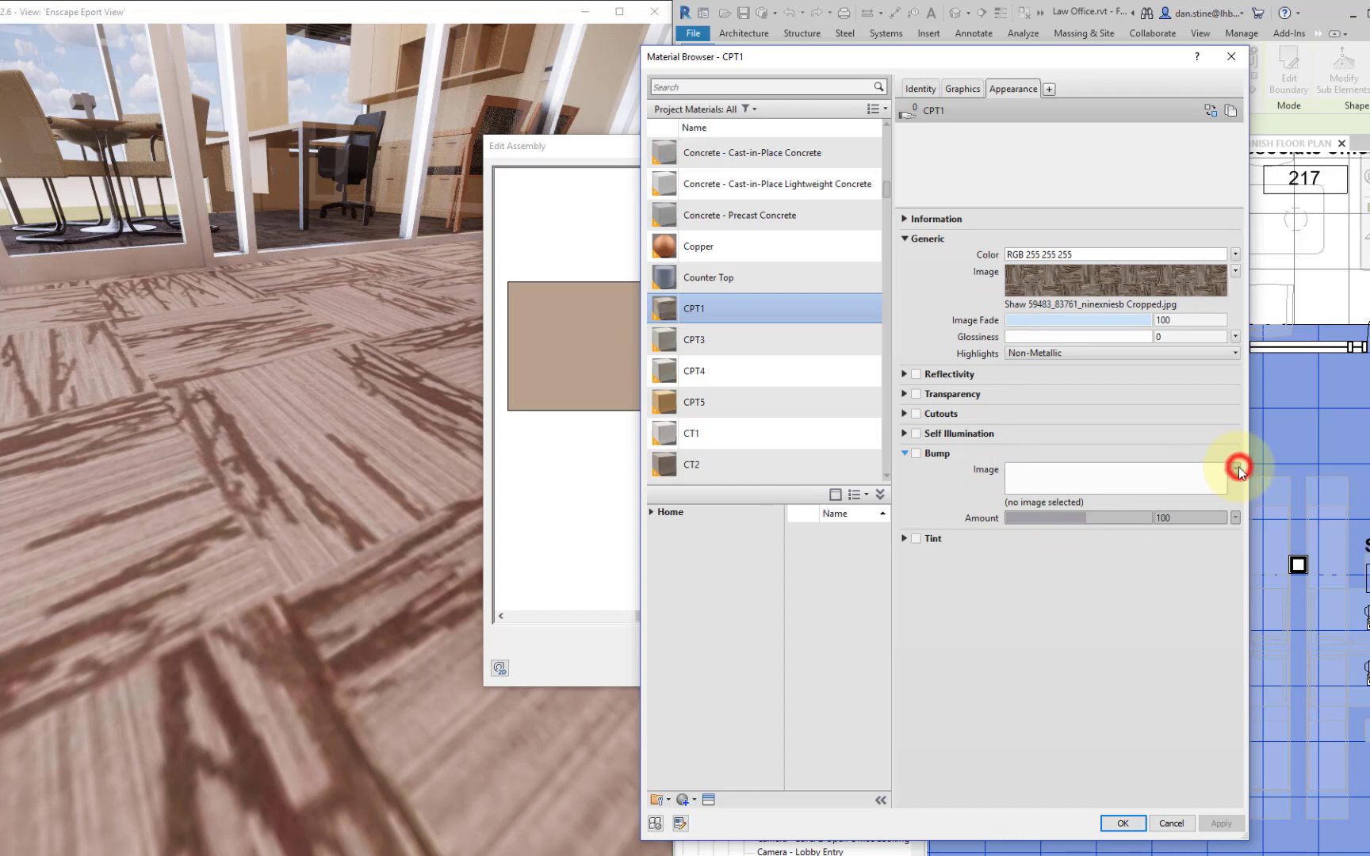
click(917, 455)
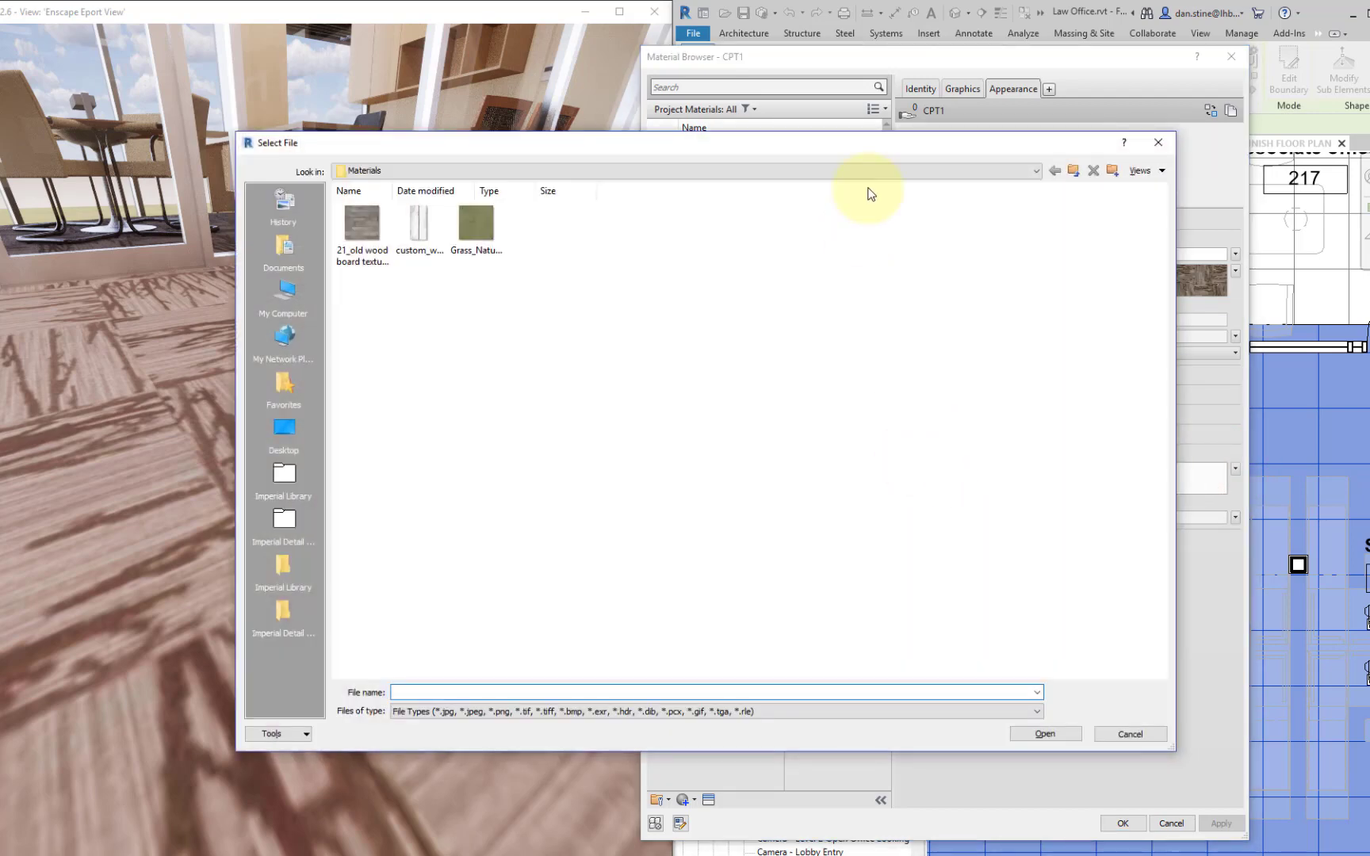
drag(870, 148, 613, 138)
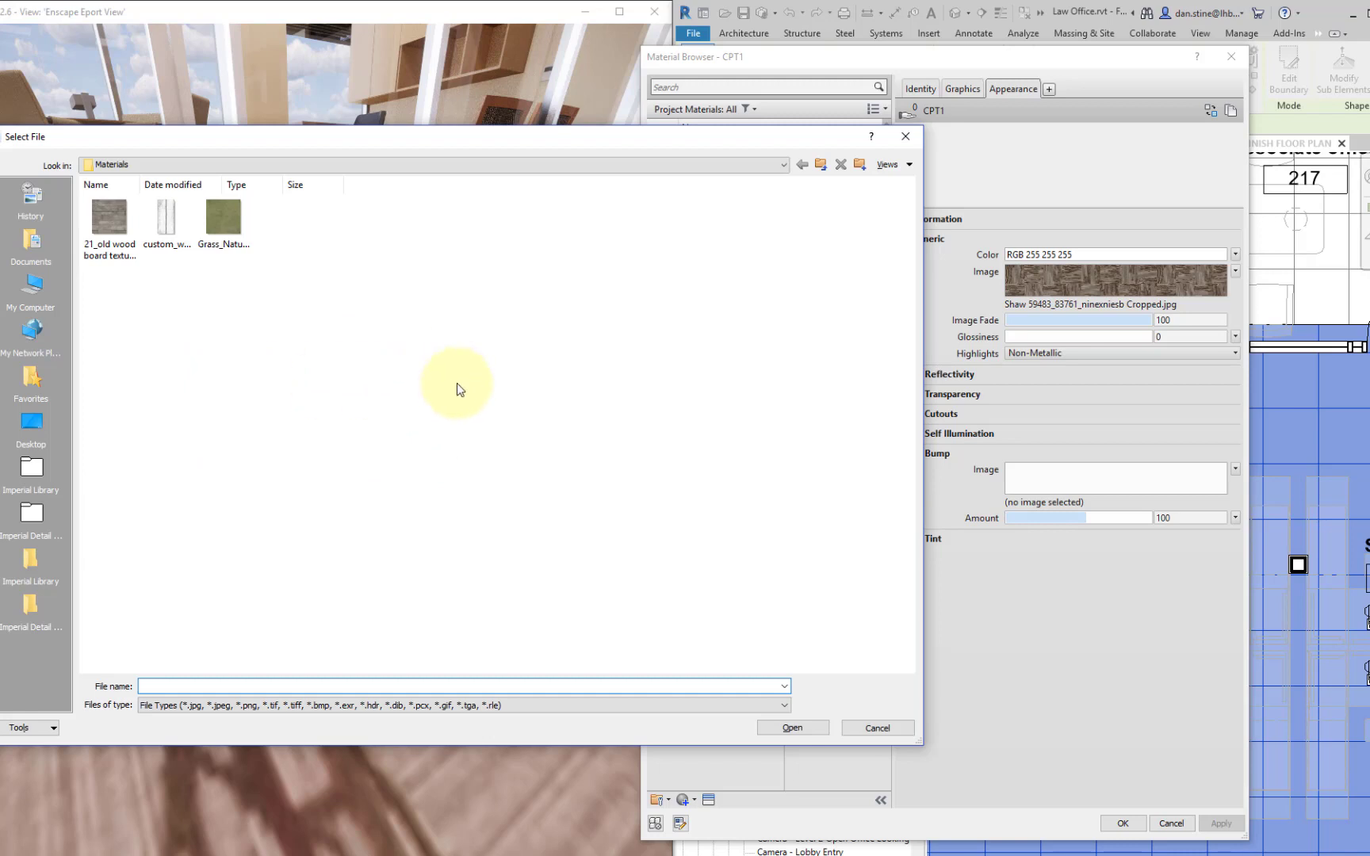
click(872, 728)
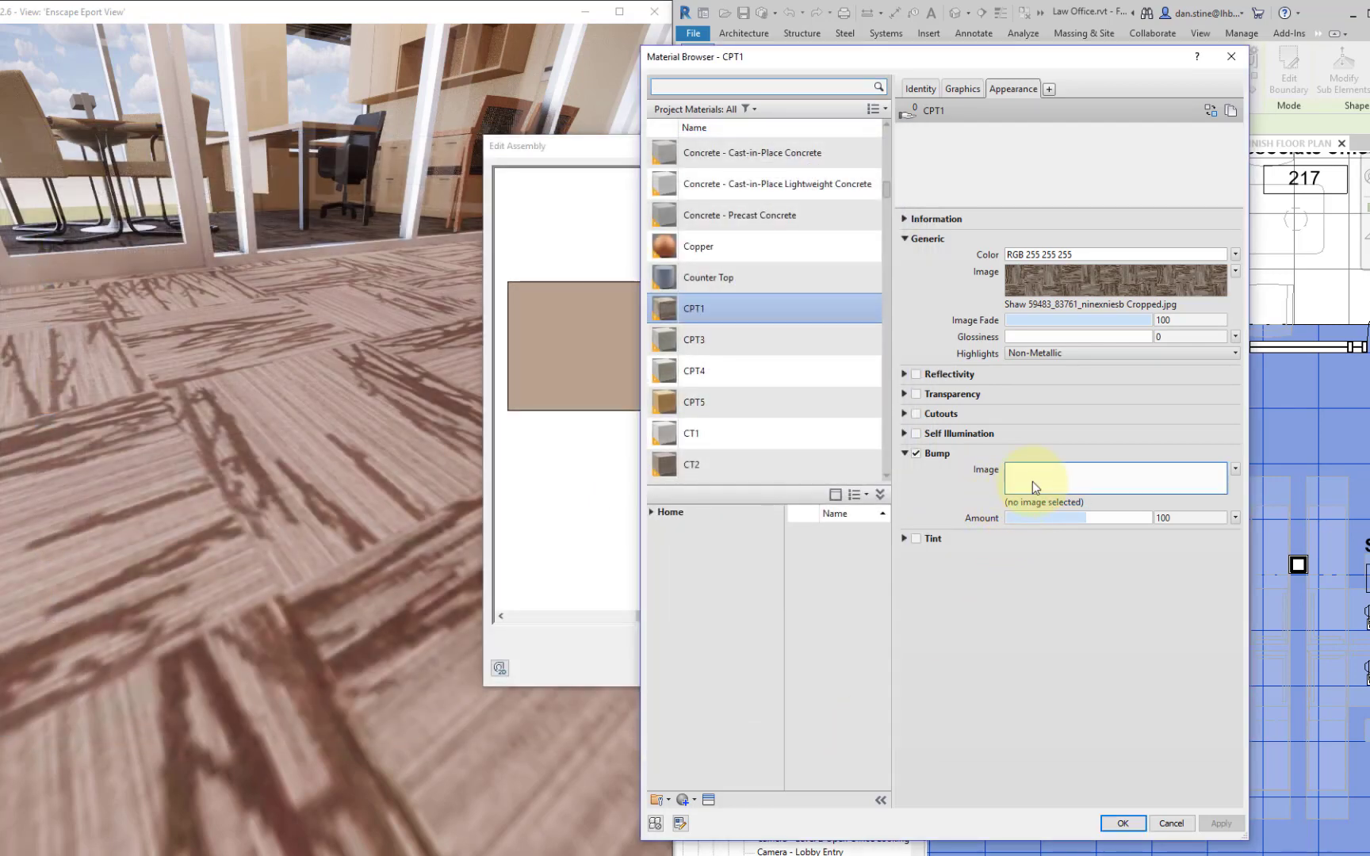
Step: Check the folder holding the carpet's main image and the folder offered for the bump image, cancelling both file selections
click(1035, 306)
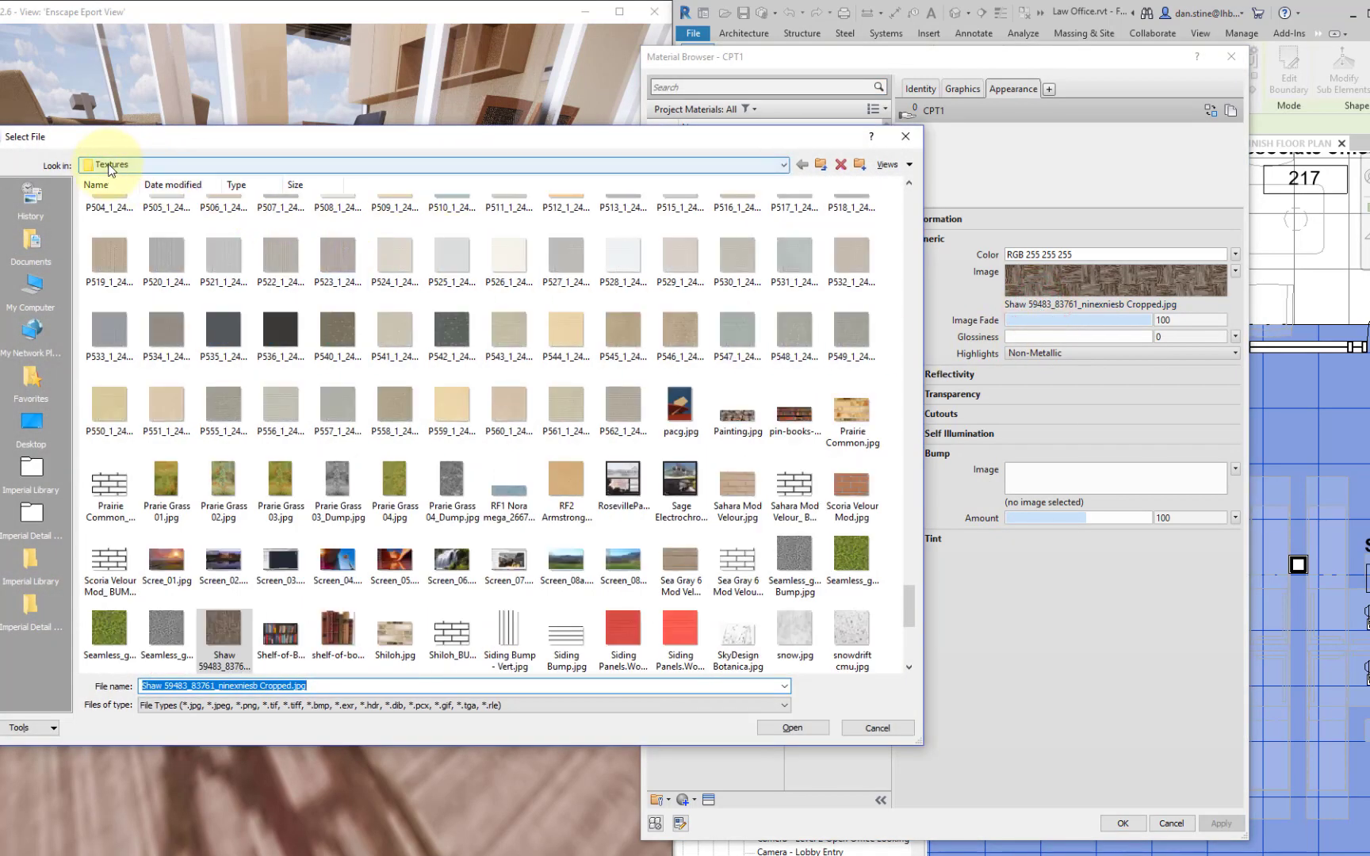
click(877, 729)
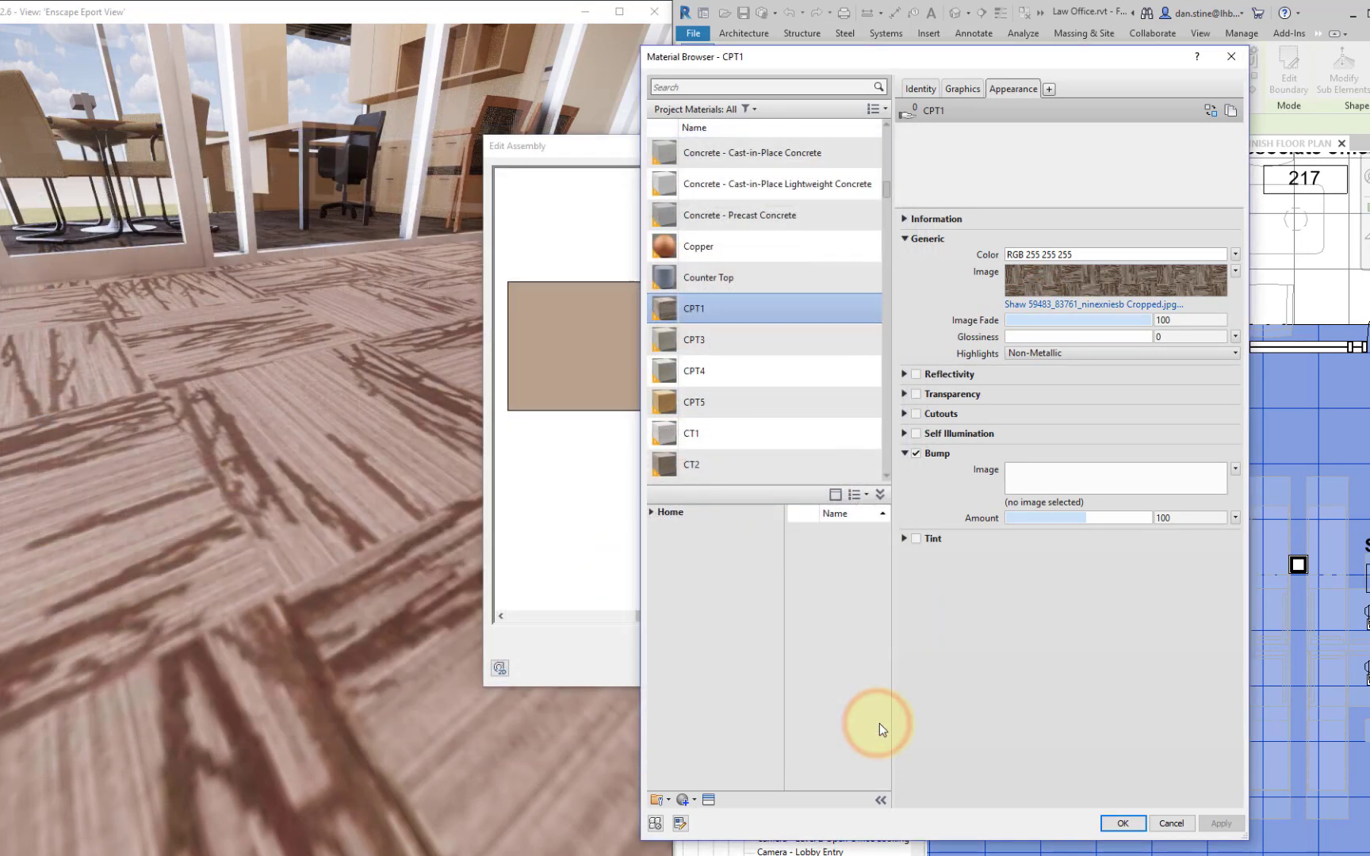
click(1235, 468)
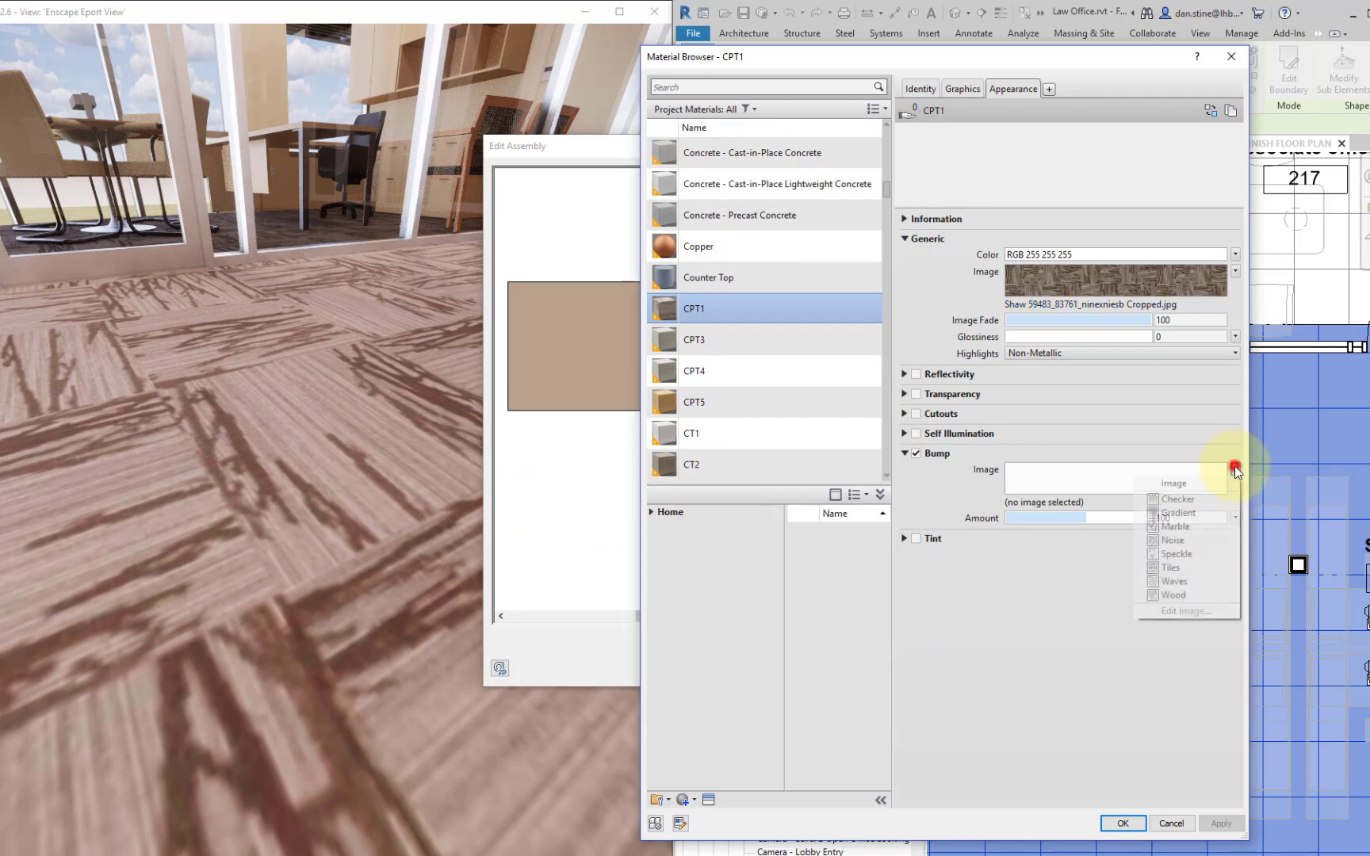
click(1173, 483)
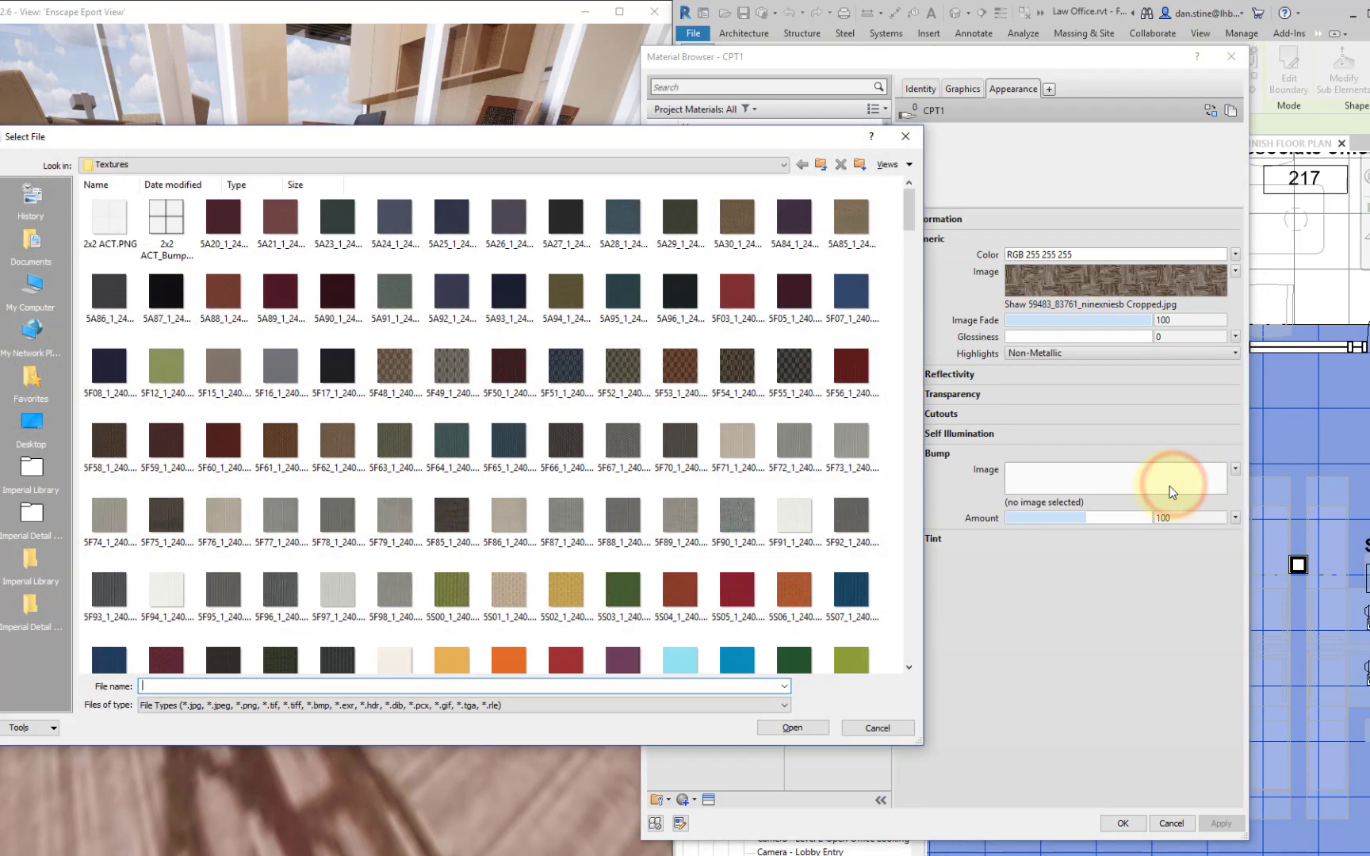
click(877, 729)
Step: Copy the main image's file name and load Shaw 59483_83761_ninexniesb Cropped.jpg as the CPT1 bump image
click(1053, 303)
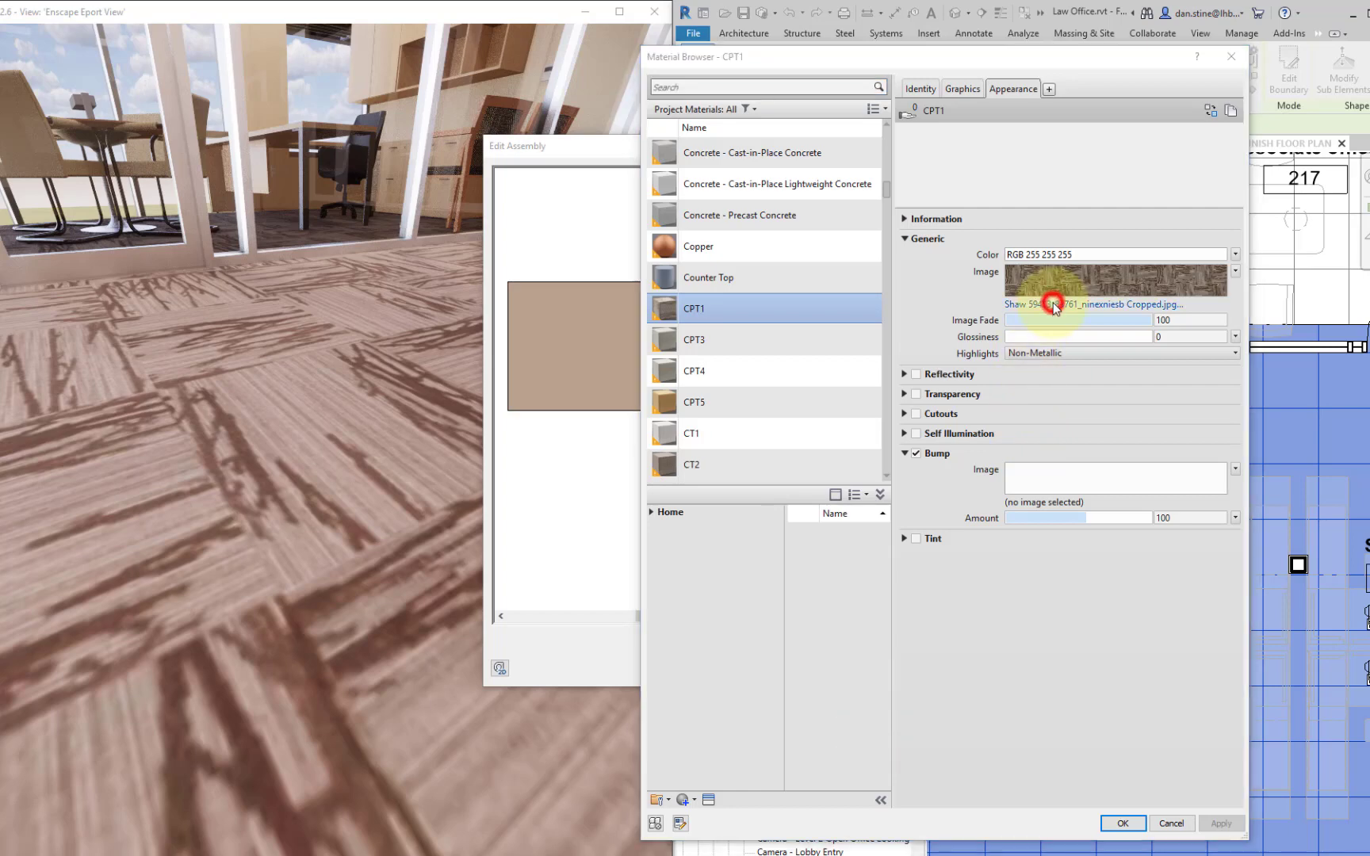
drag(366, 686, 129, 699)
key(ctrl+c)
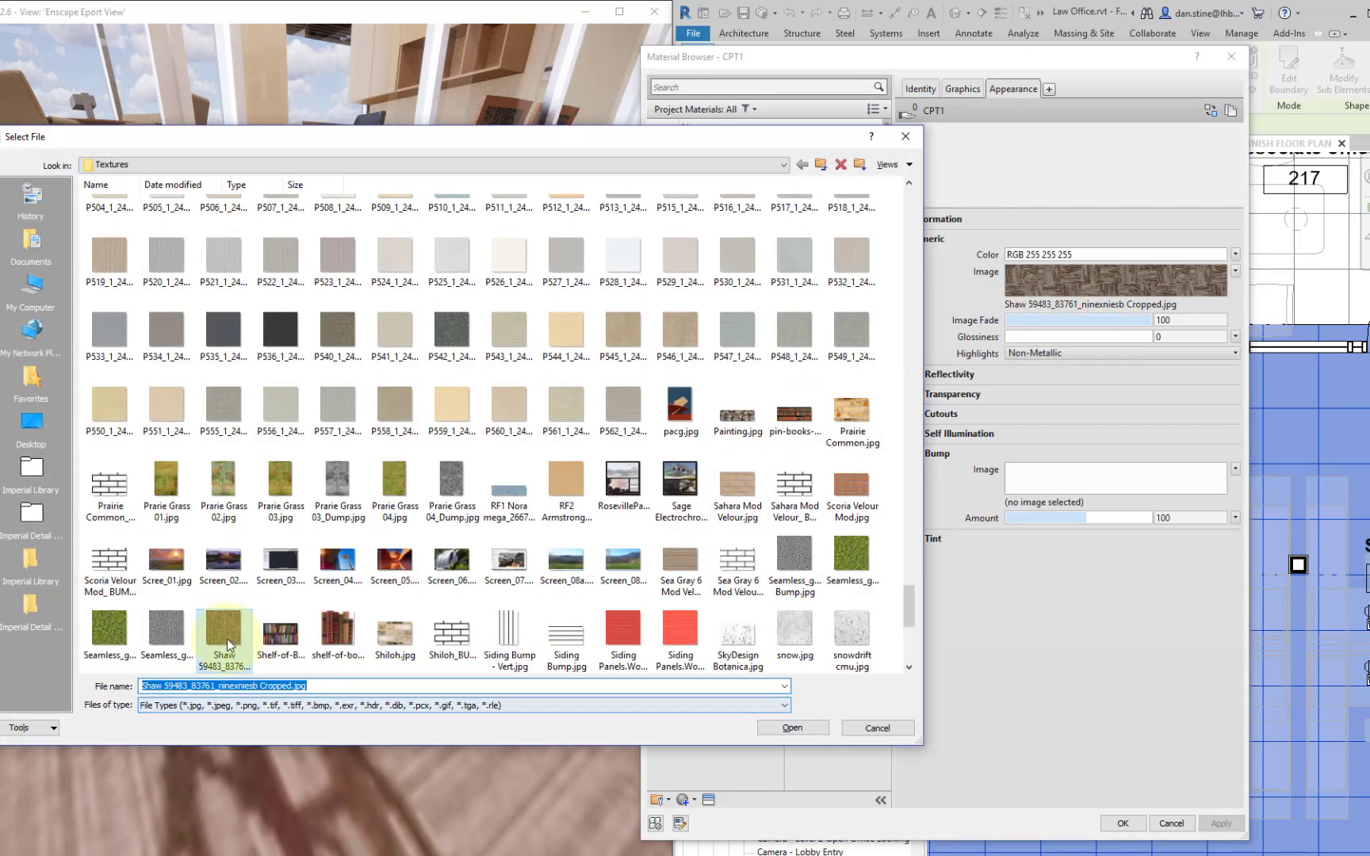
click(872, 727)
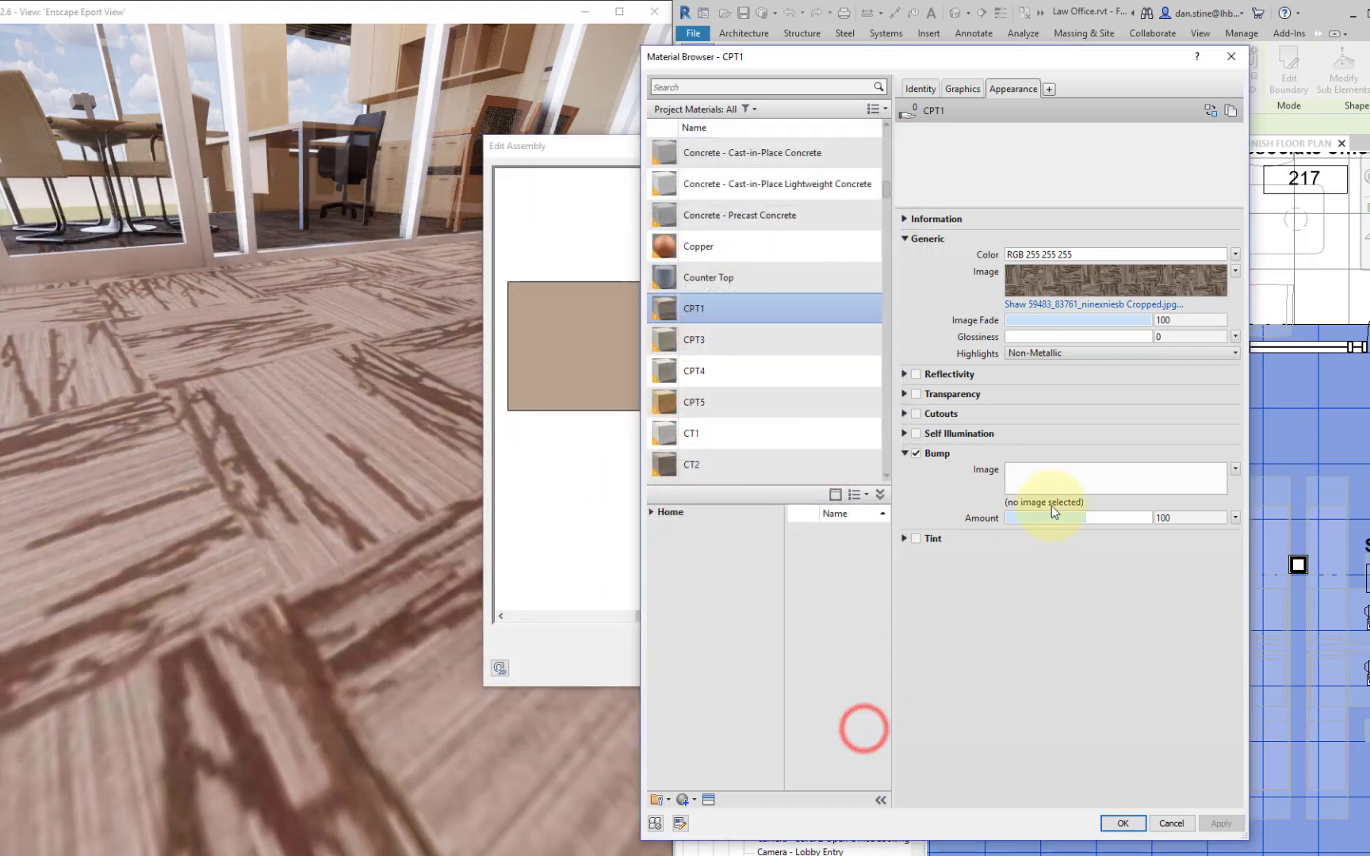
click(1235, 469)
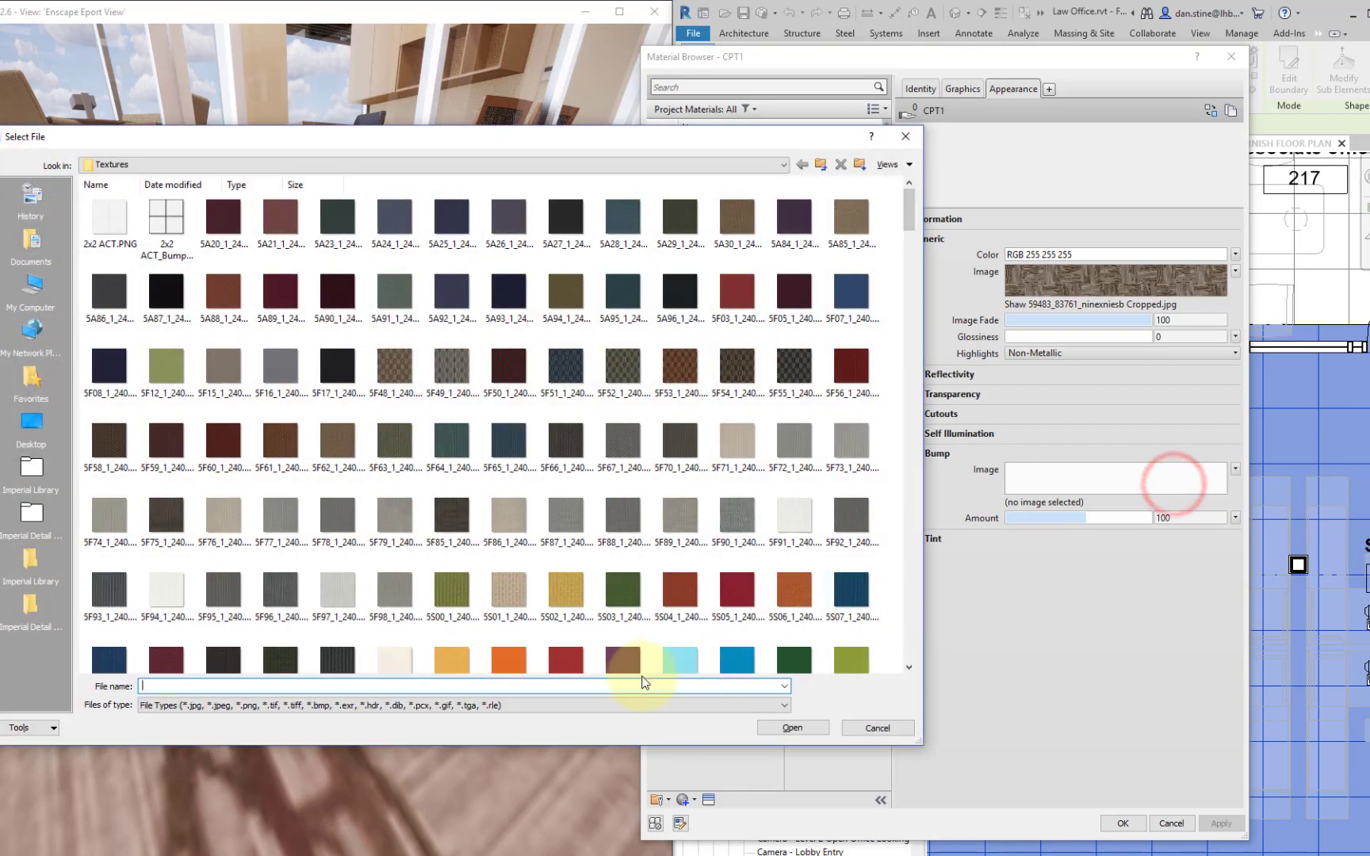
key(ctrl+v)
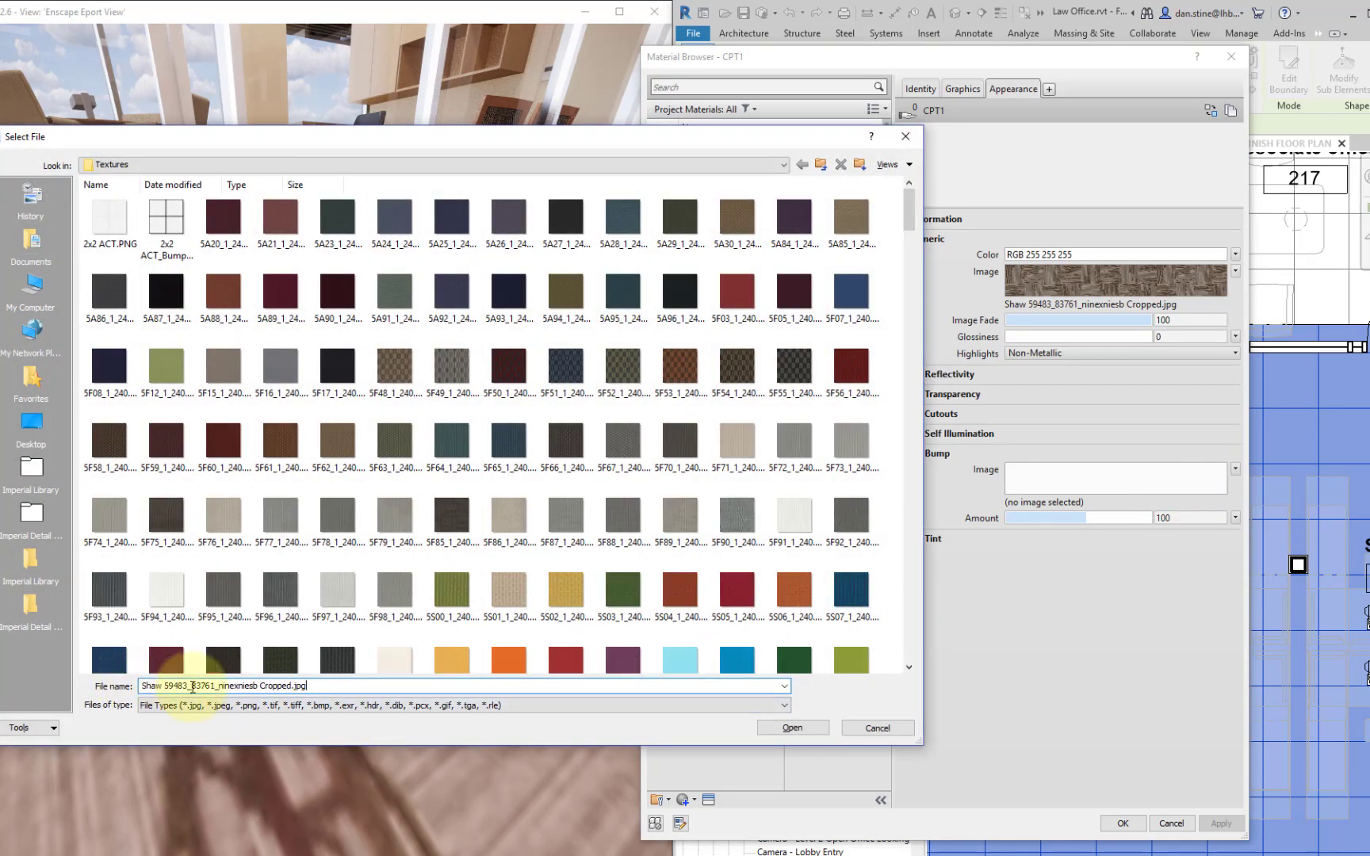
click(803, 727)
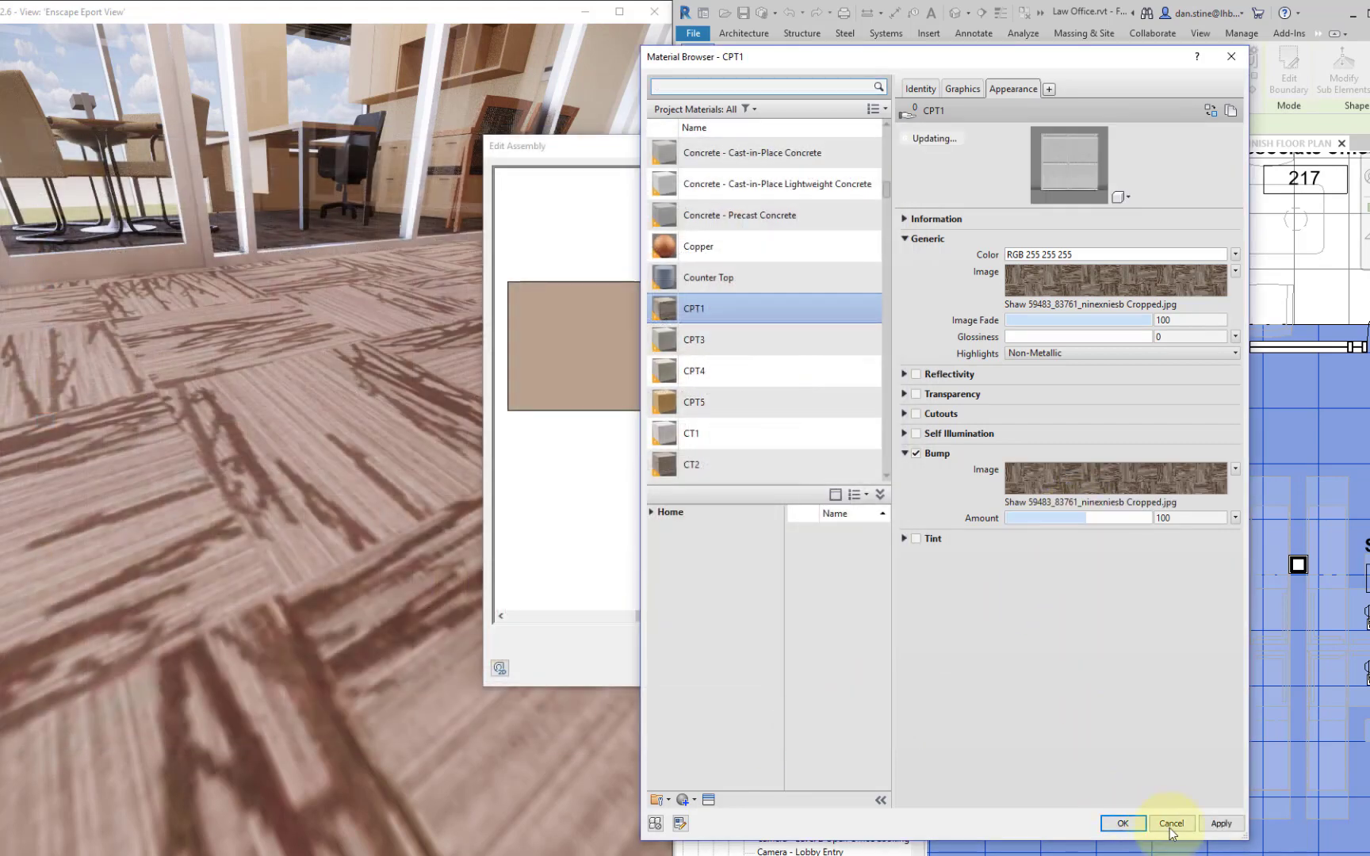
Step: Apply the CPT1 bump image and try bump amounts of 239, 442 and -435, applying each to compare the carpet
click(1221, 823)
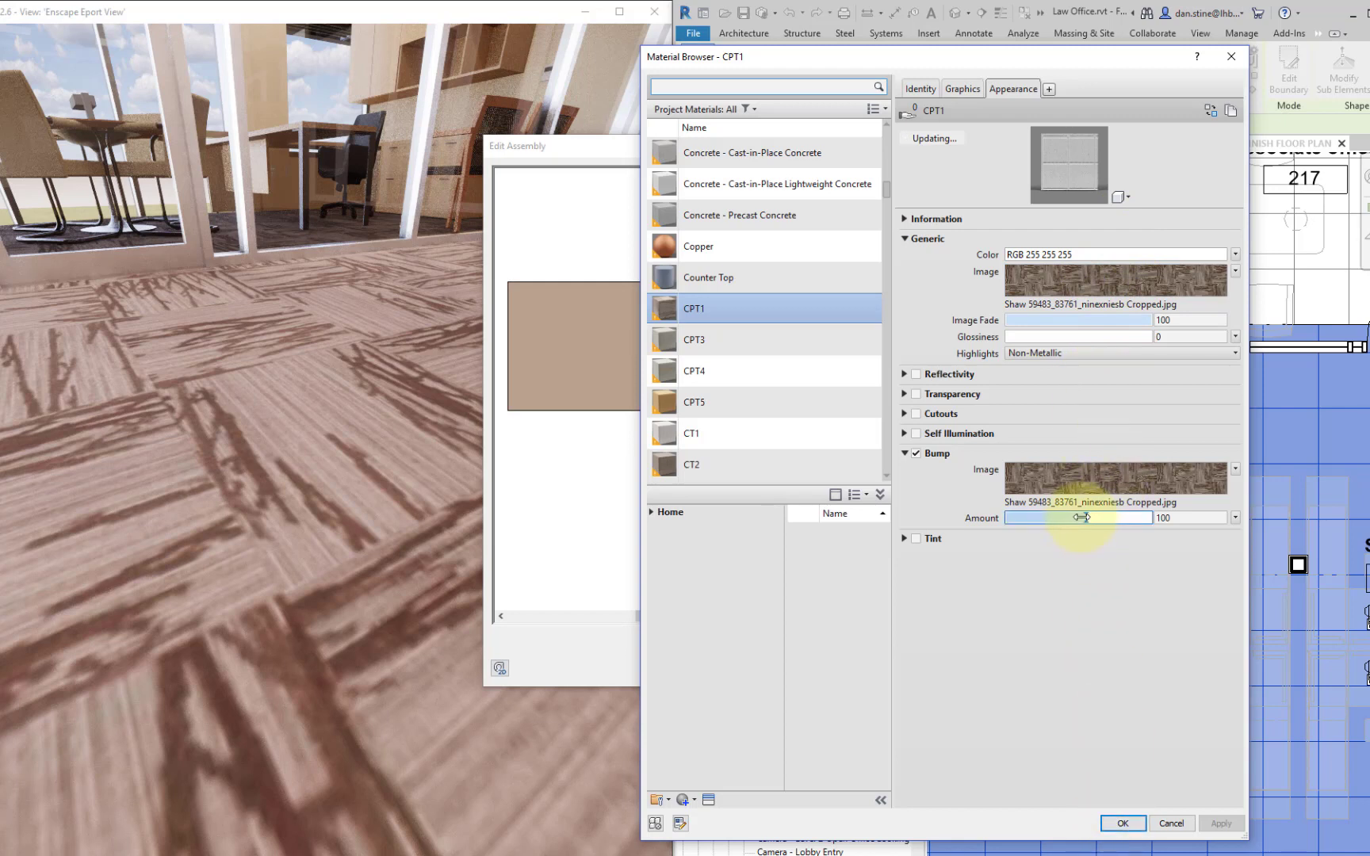
drag(1088, 518, 1093, 519)
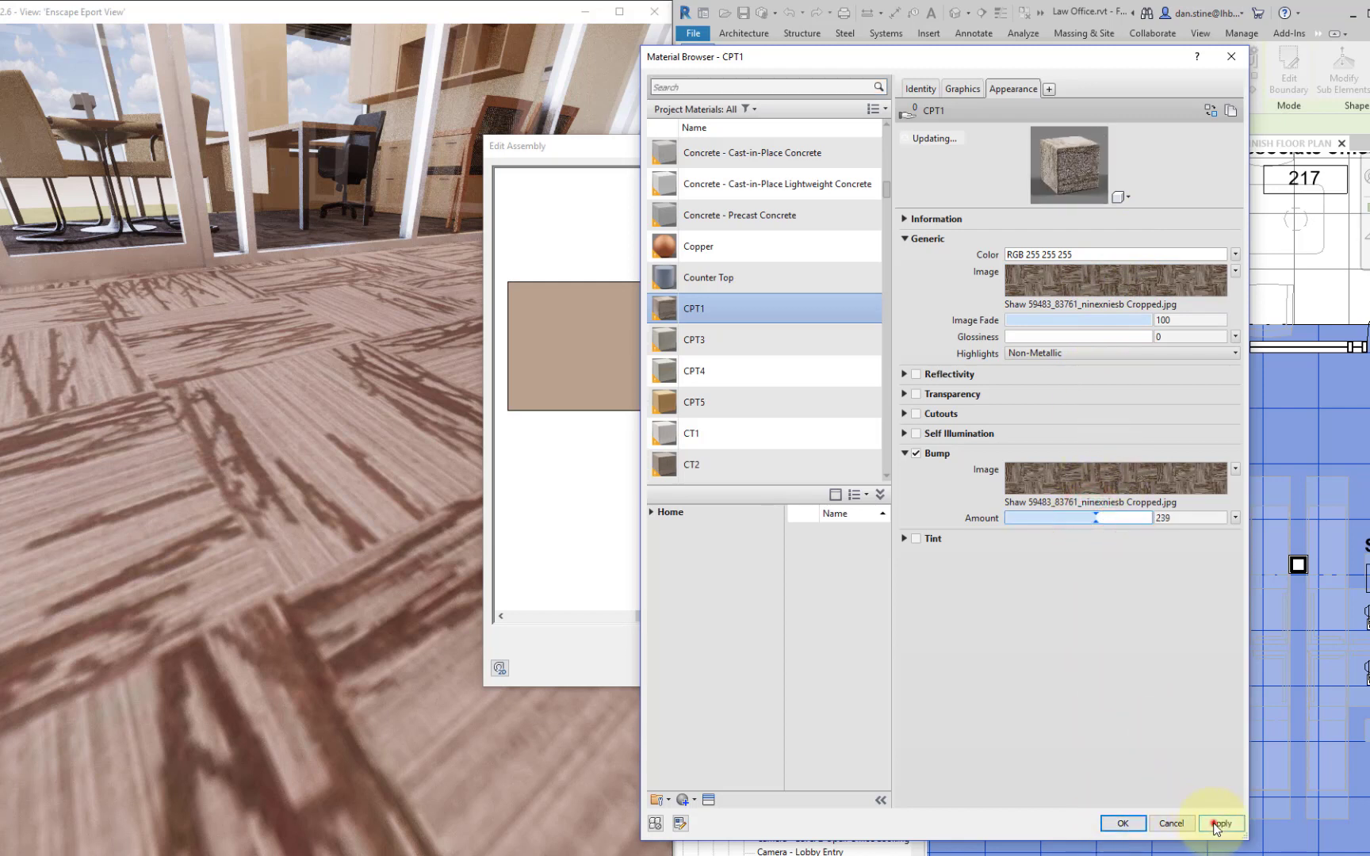
click(1221, 823)
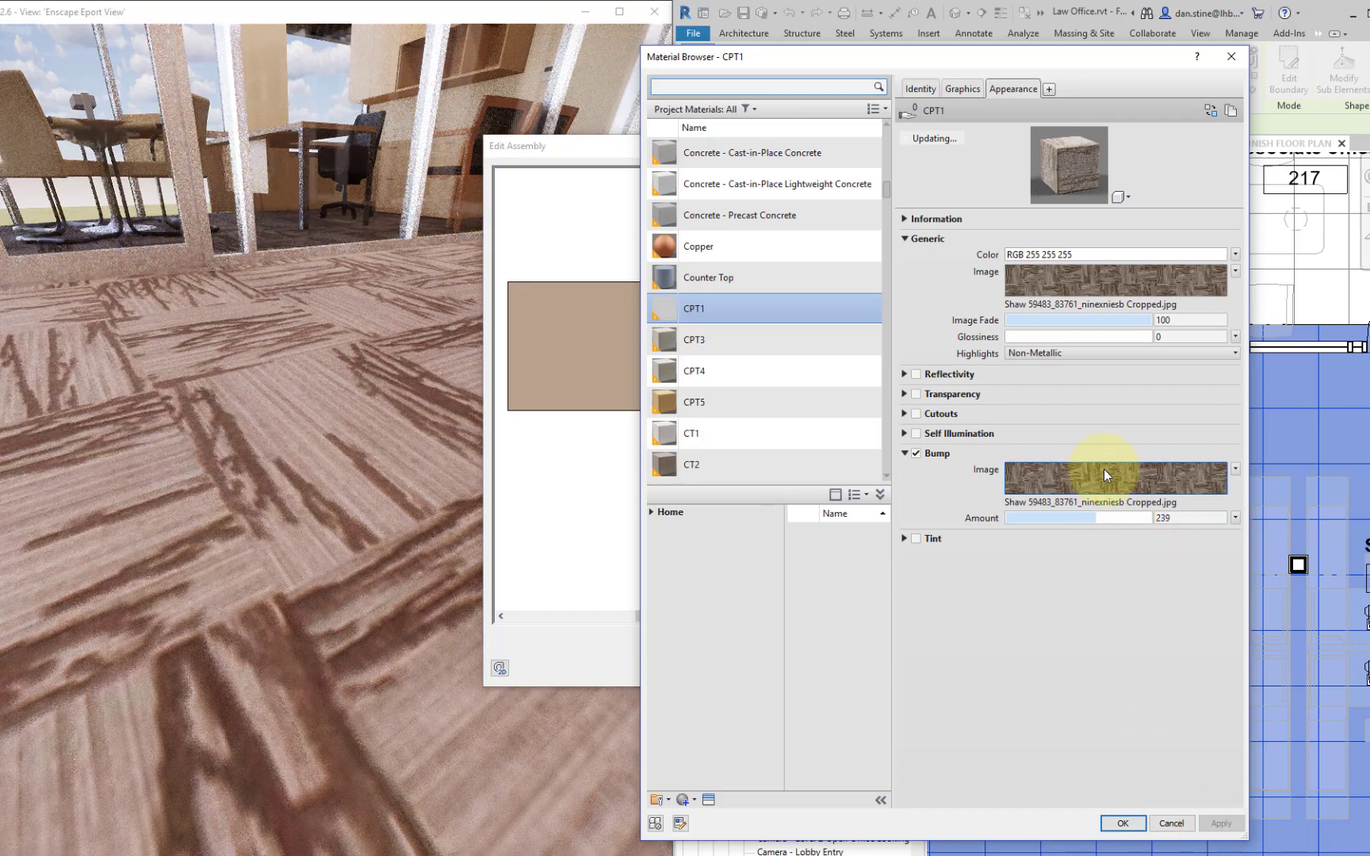
click(1108, 518)
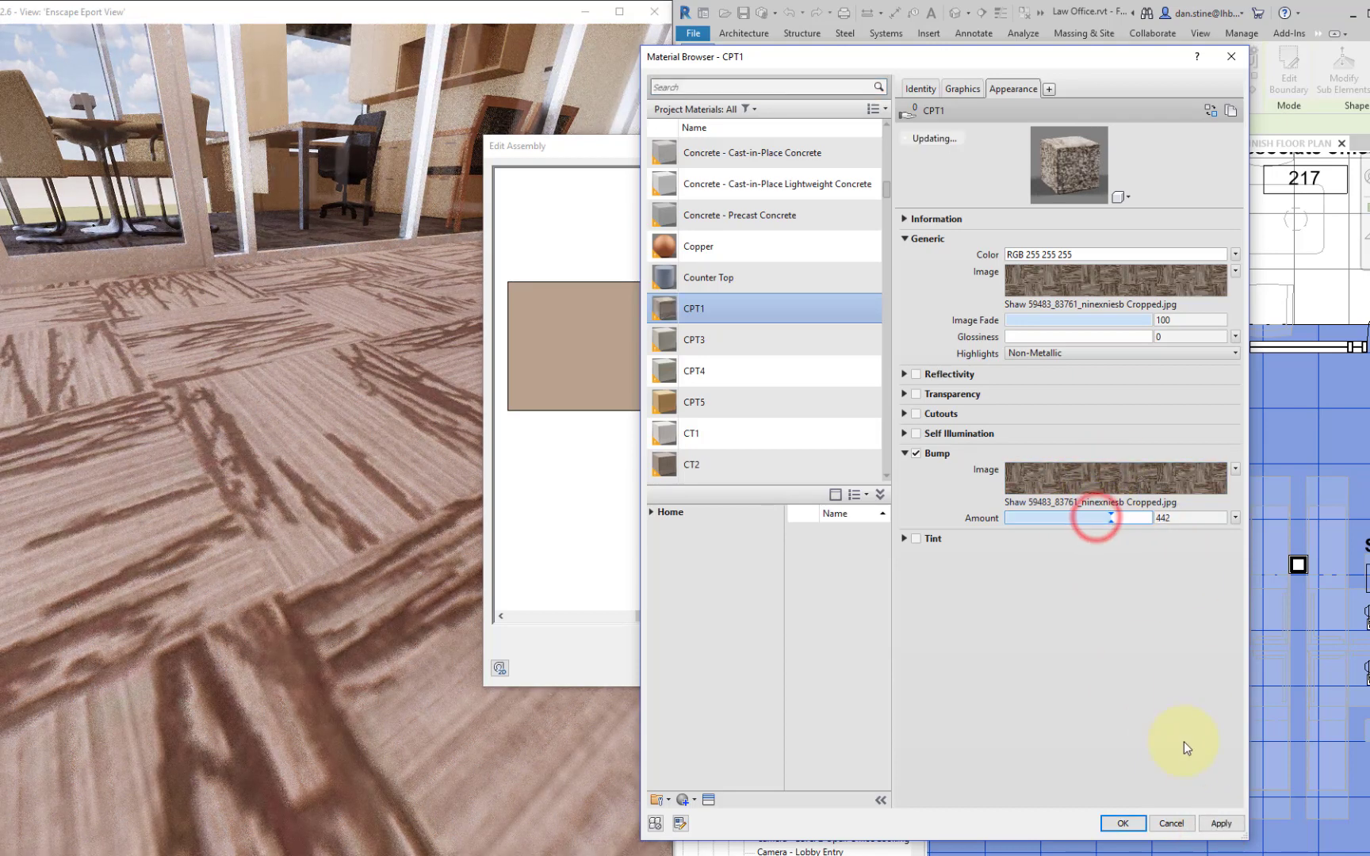
click(1218, 824)
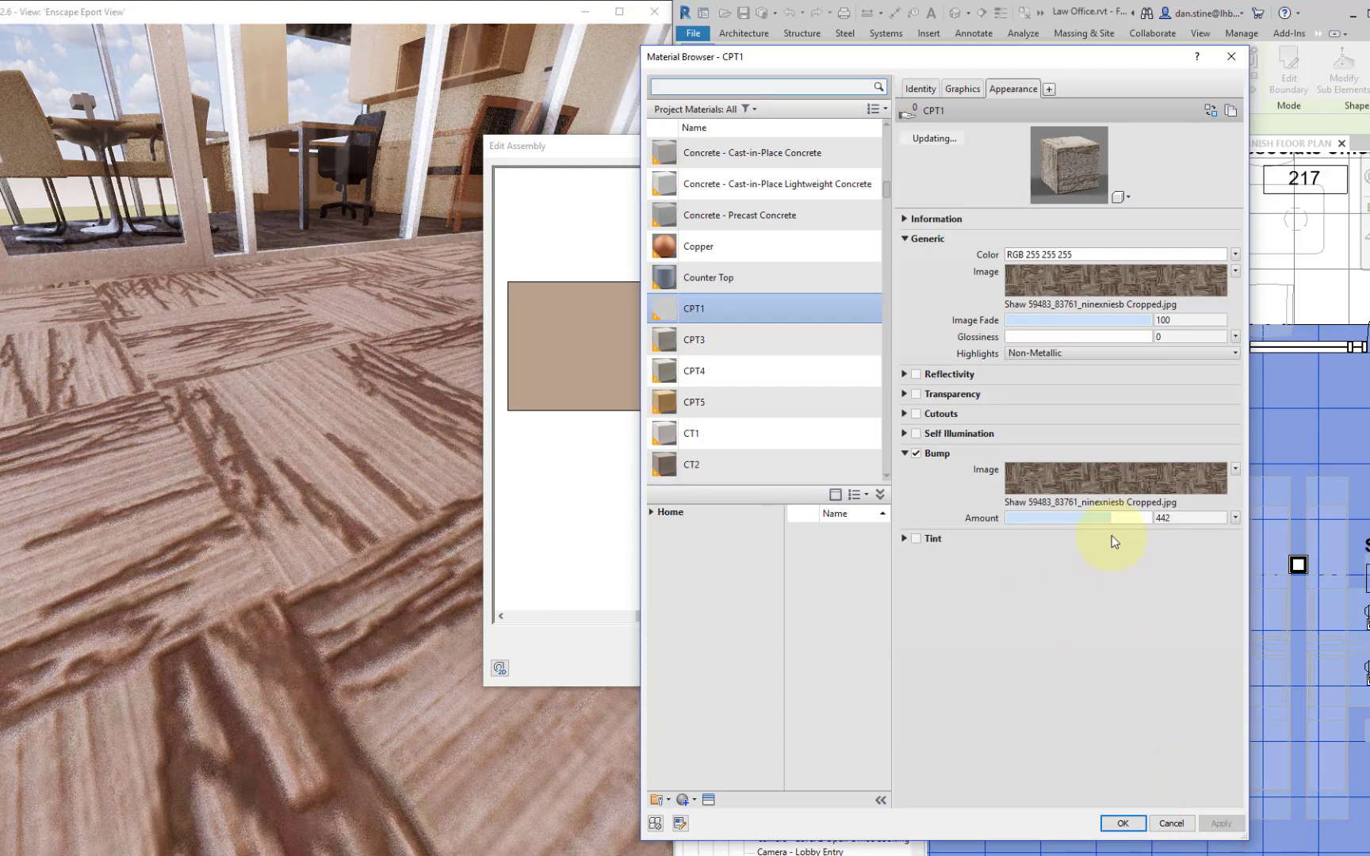
drag(1110, 519, 1048, 518)
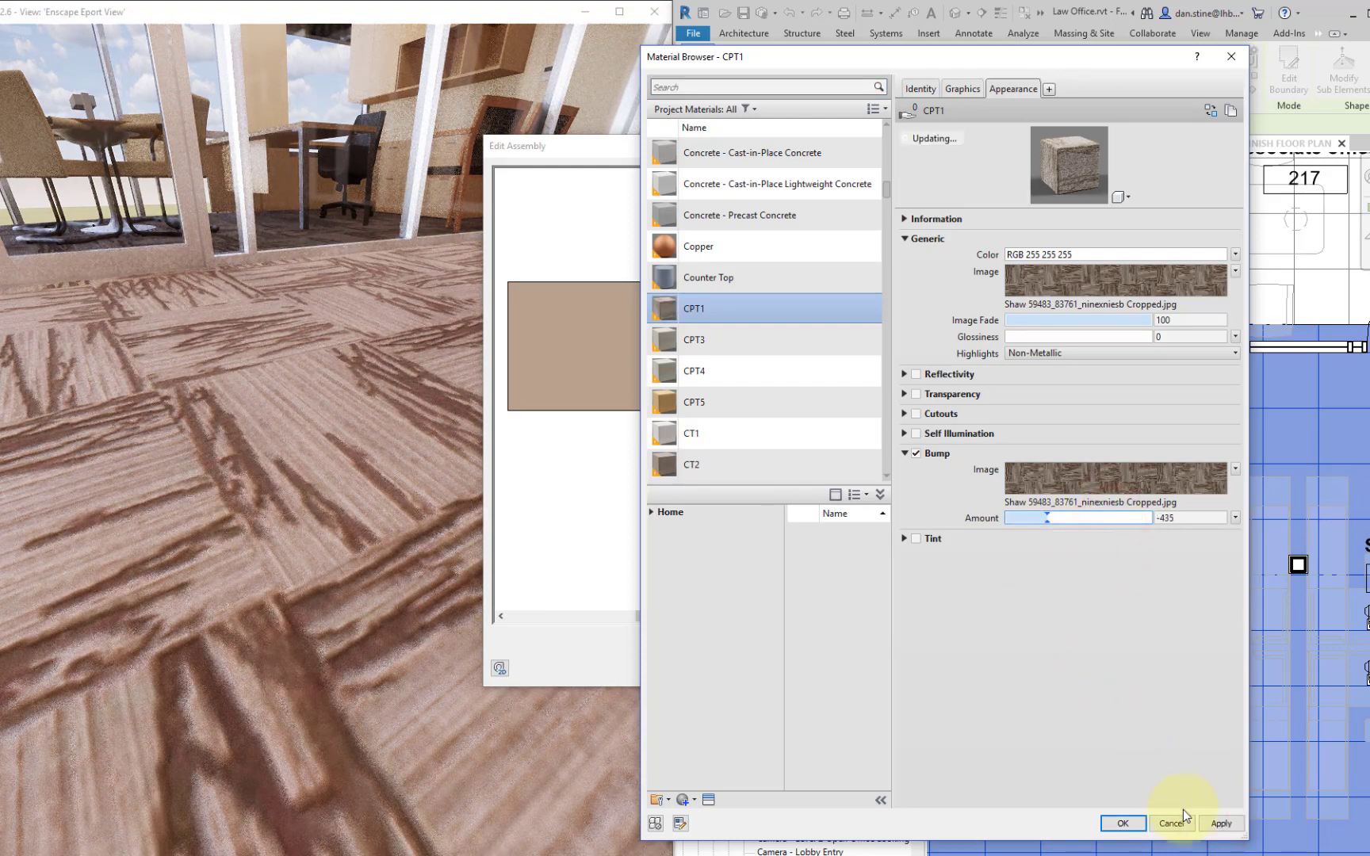
click(1211, 823)
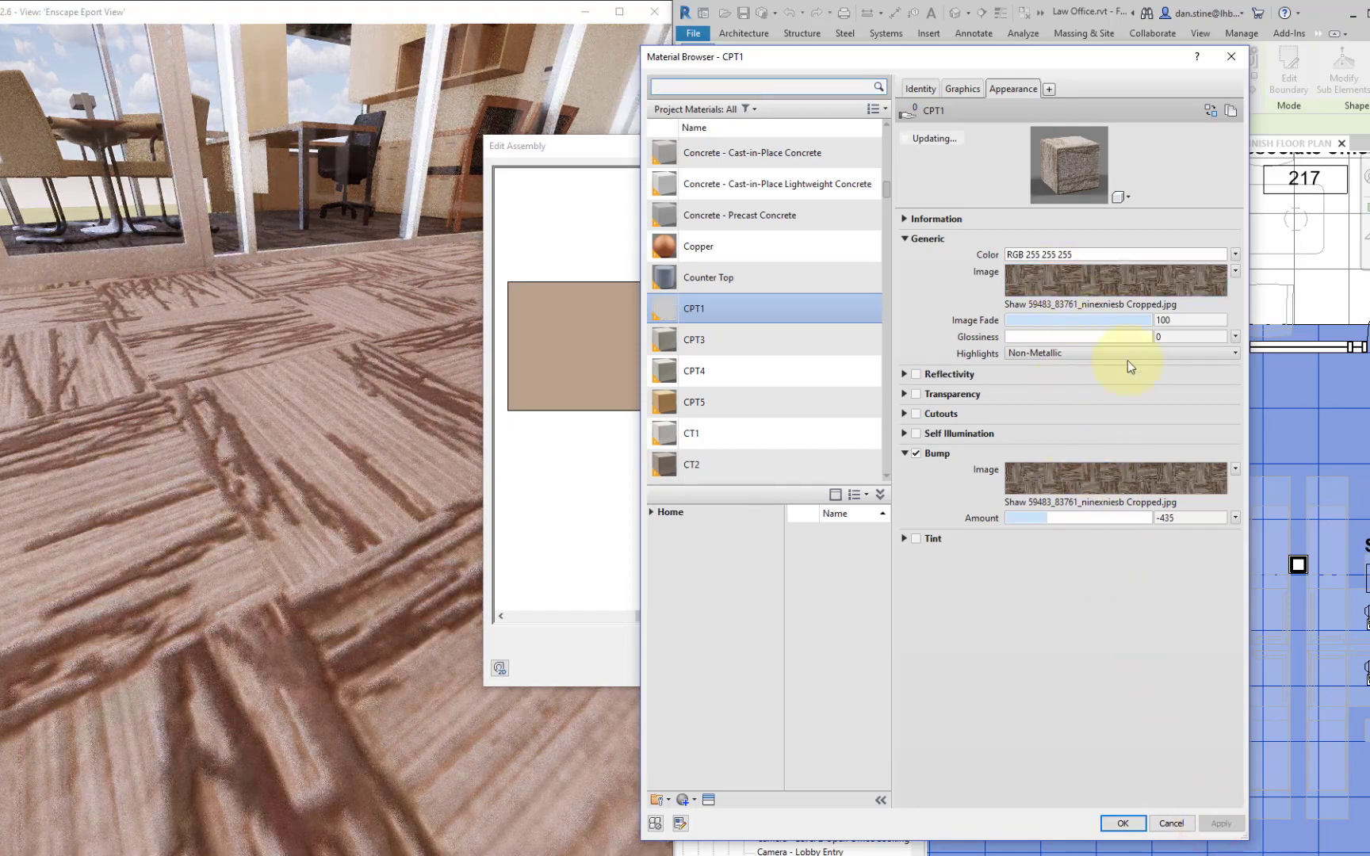
Step: Check the sample size of the CPT1 main image in the Texture Editor
click(1035, 277)
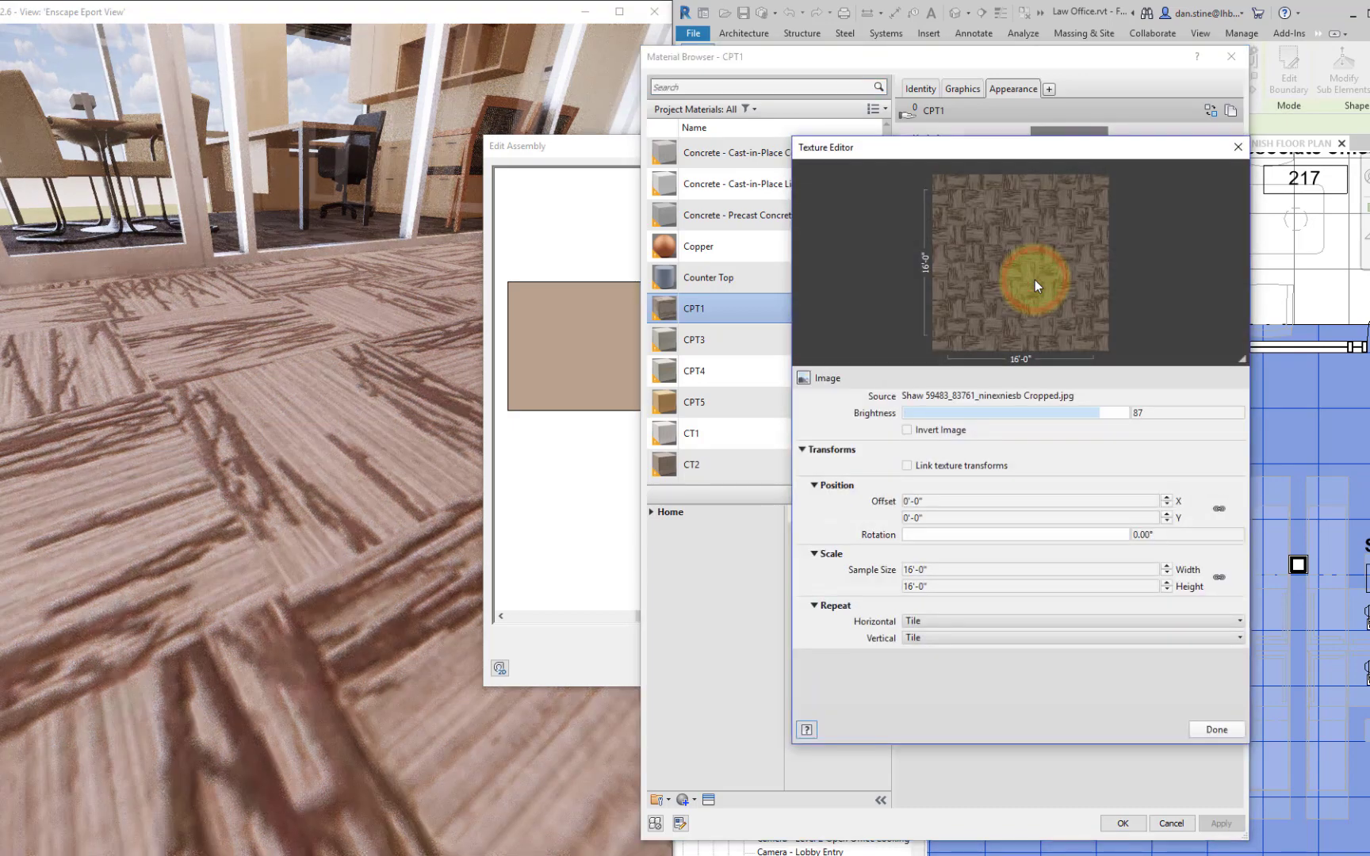
click(914, 570)
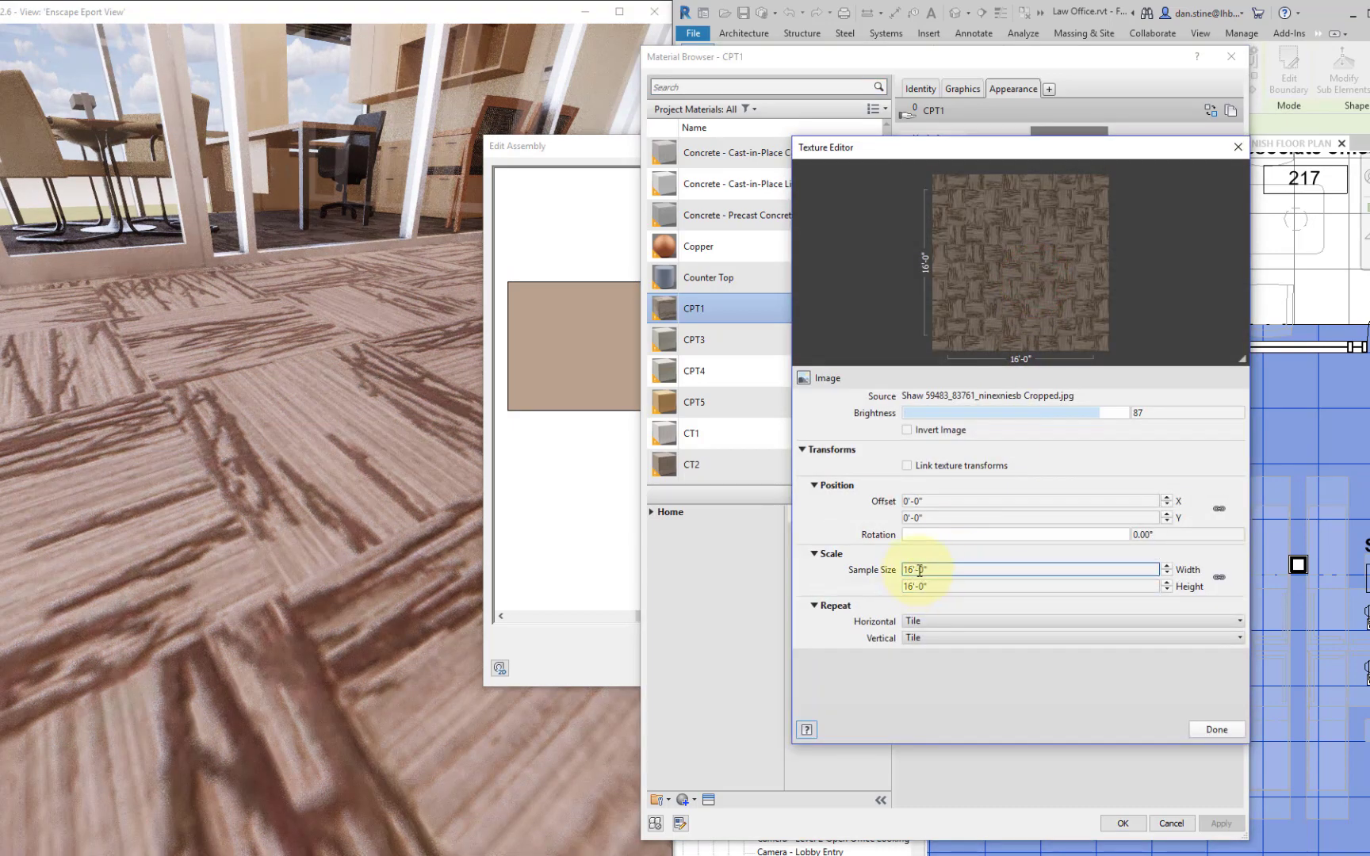
click(950, 587)
click(1208, 731)
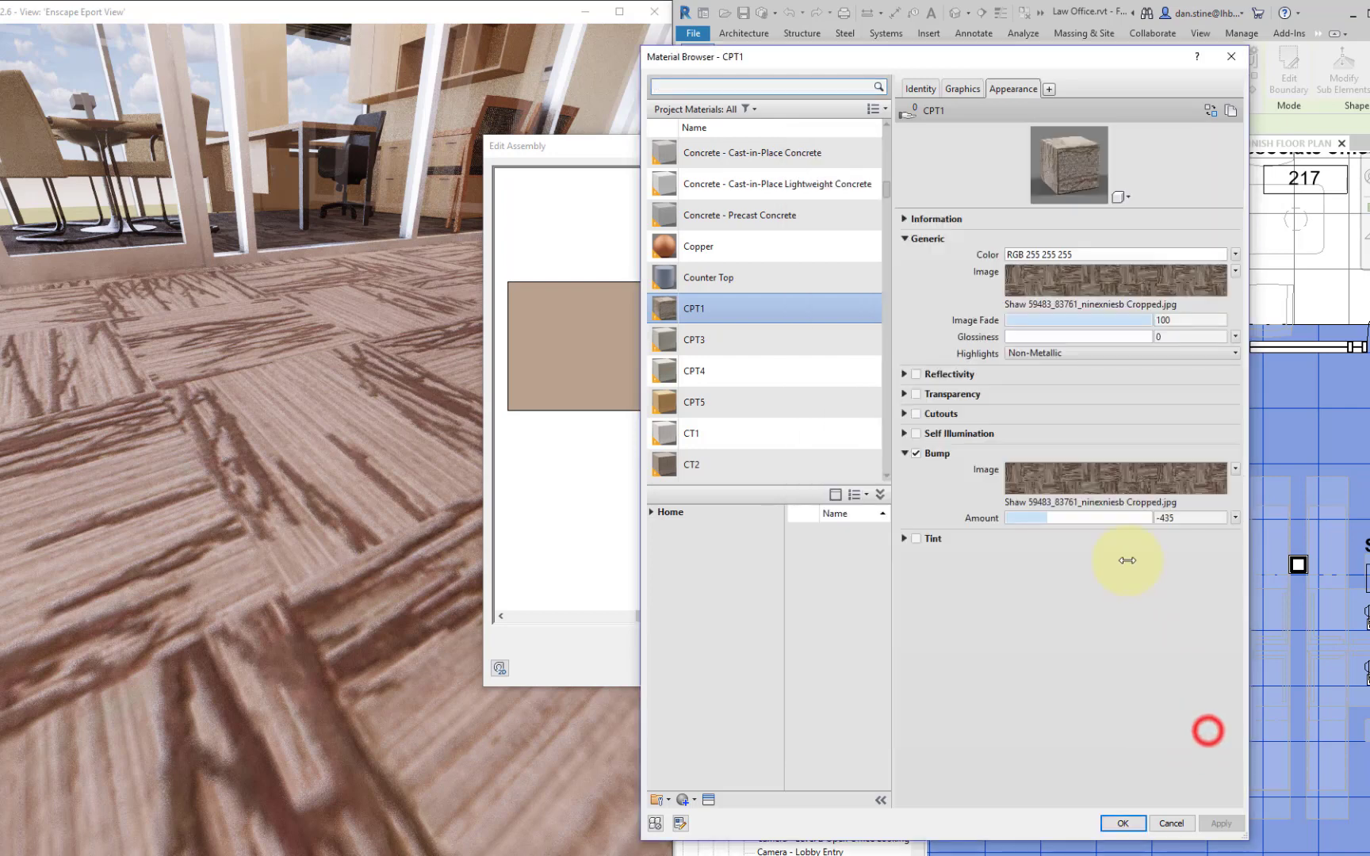
Step: Set the CPT1 bump image's sample size to 16'-0" by 16'-0" to match the main image and apply it
click(1083, 480)
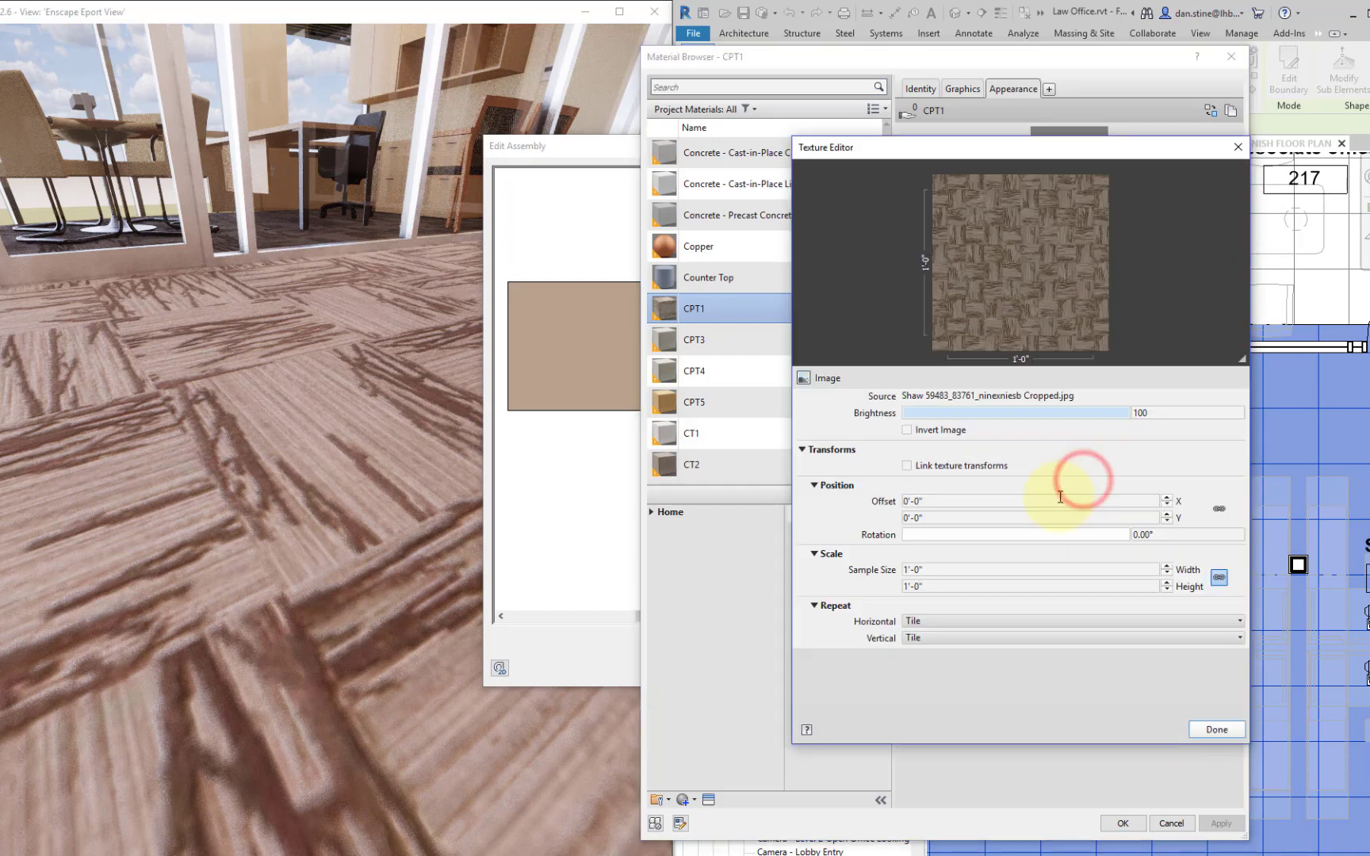
click(939, 568)
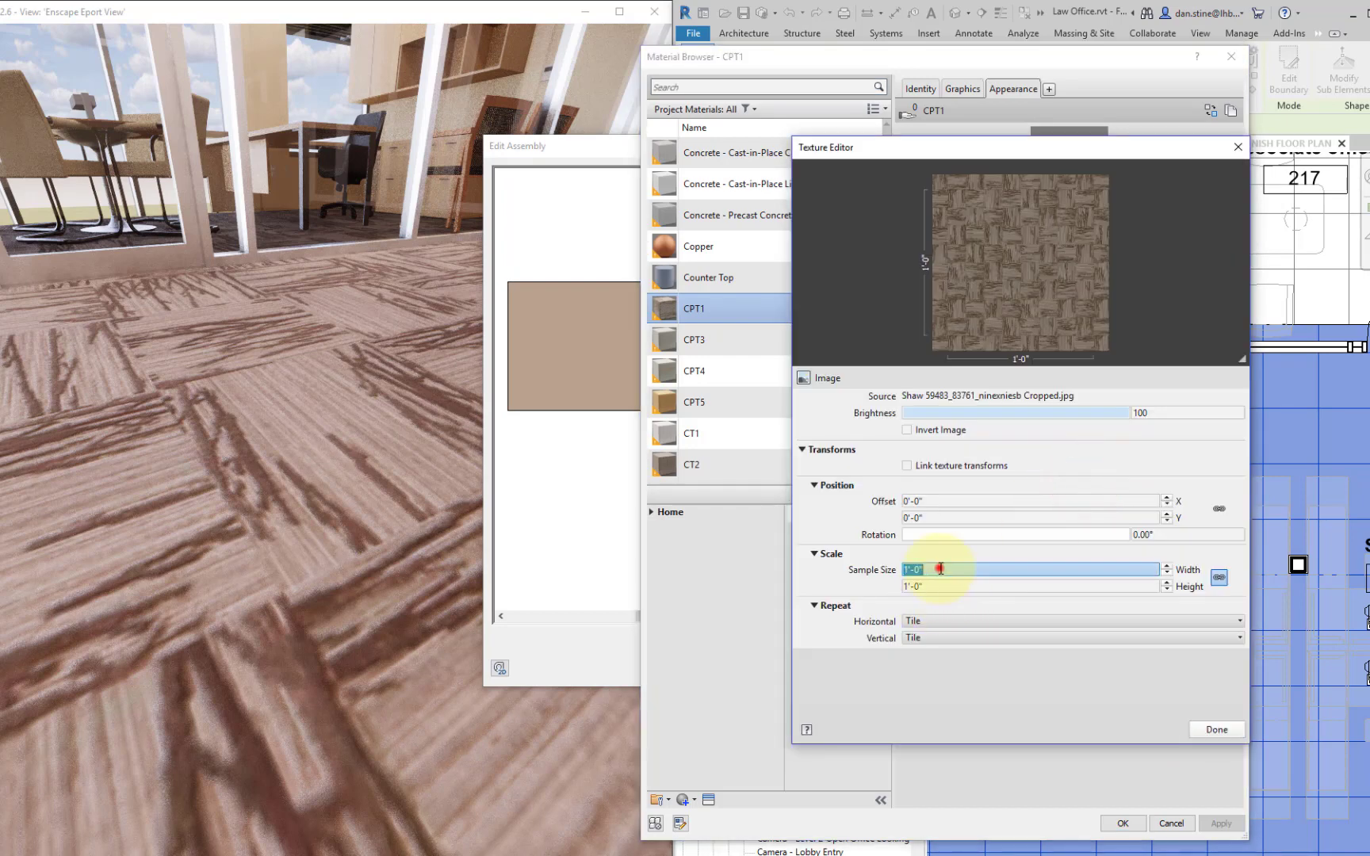
text(16)
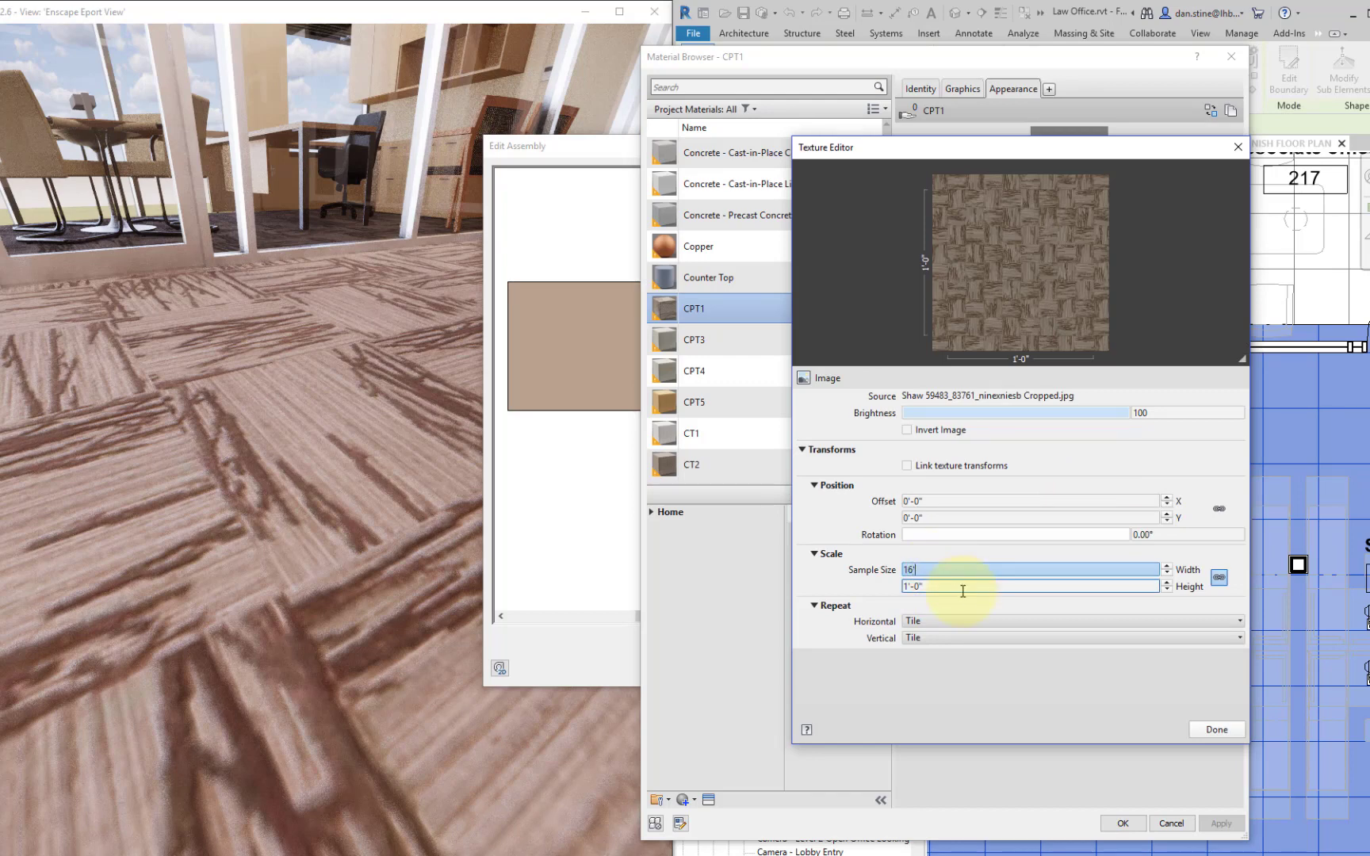
click(956, 591)
click(1215, 727)
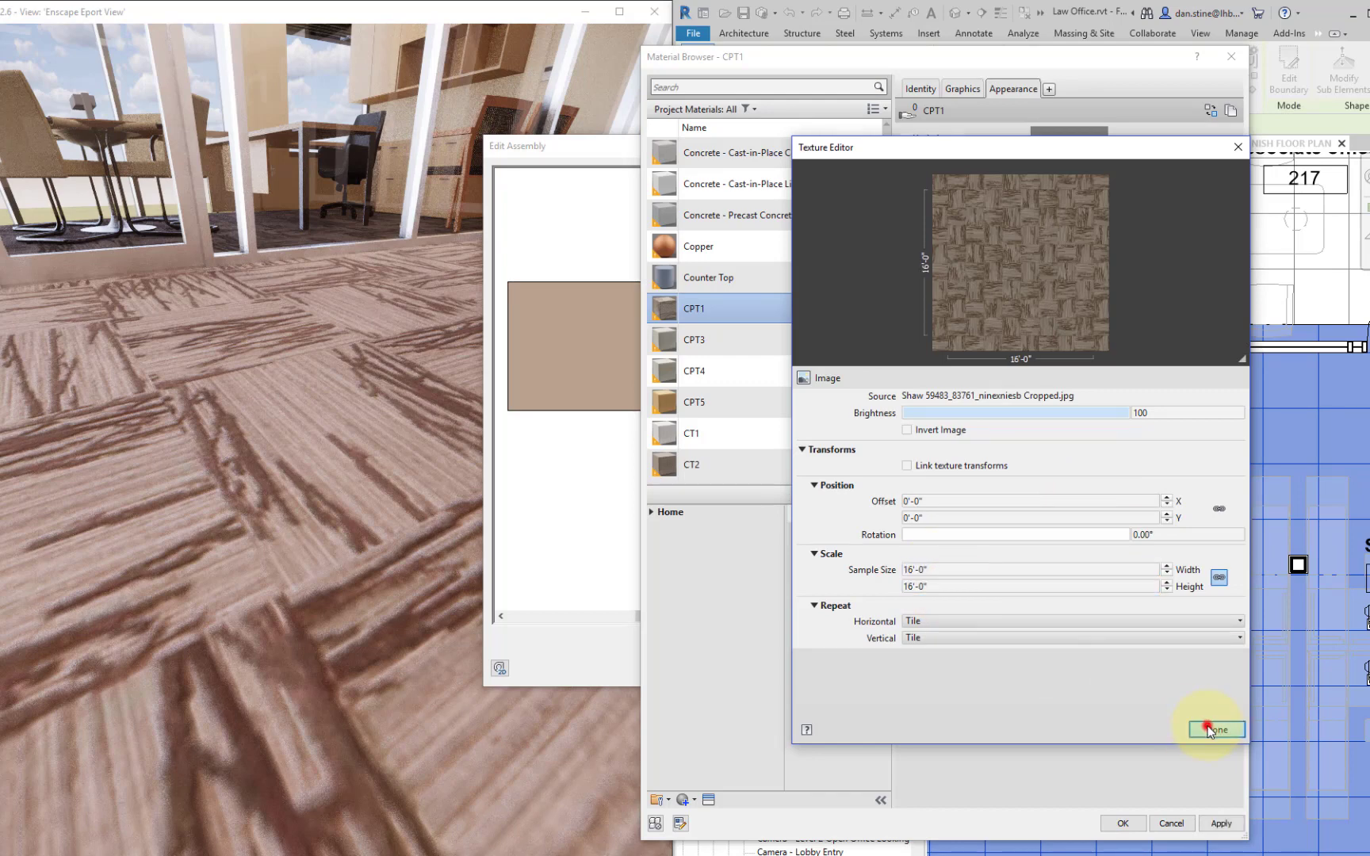
click(1220, 826)
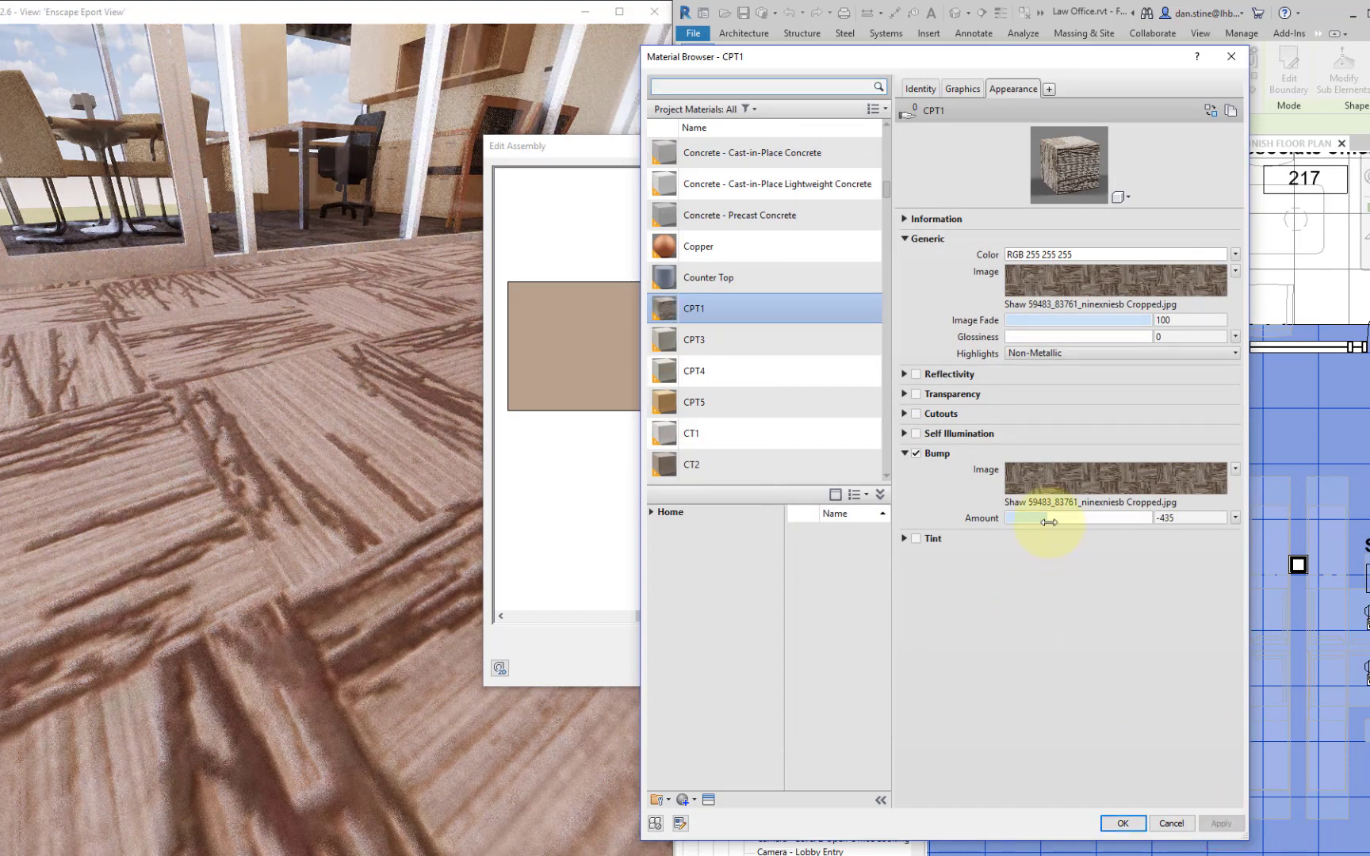
Step: Try a CPT1 bump amount of 345, reduce it to 25, and confirm the material and floor type changes
drag(1047, 518, 1103, 518)
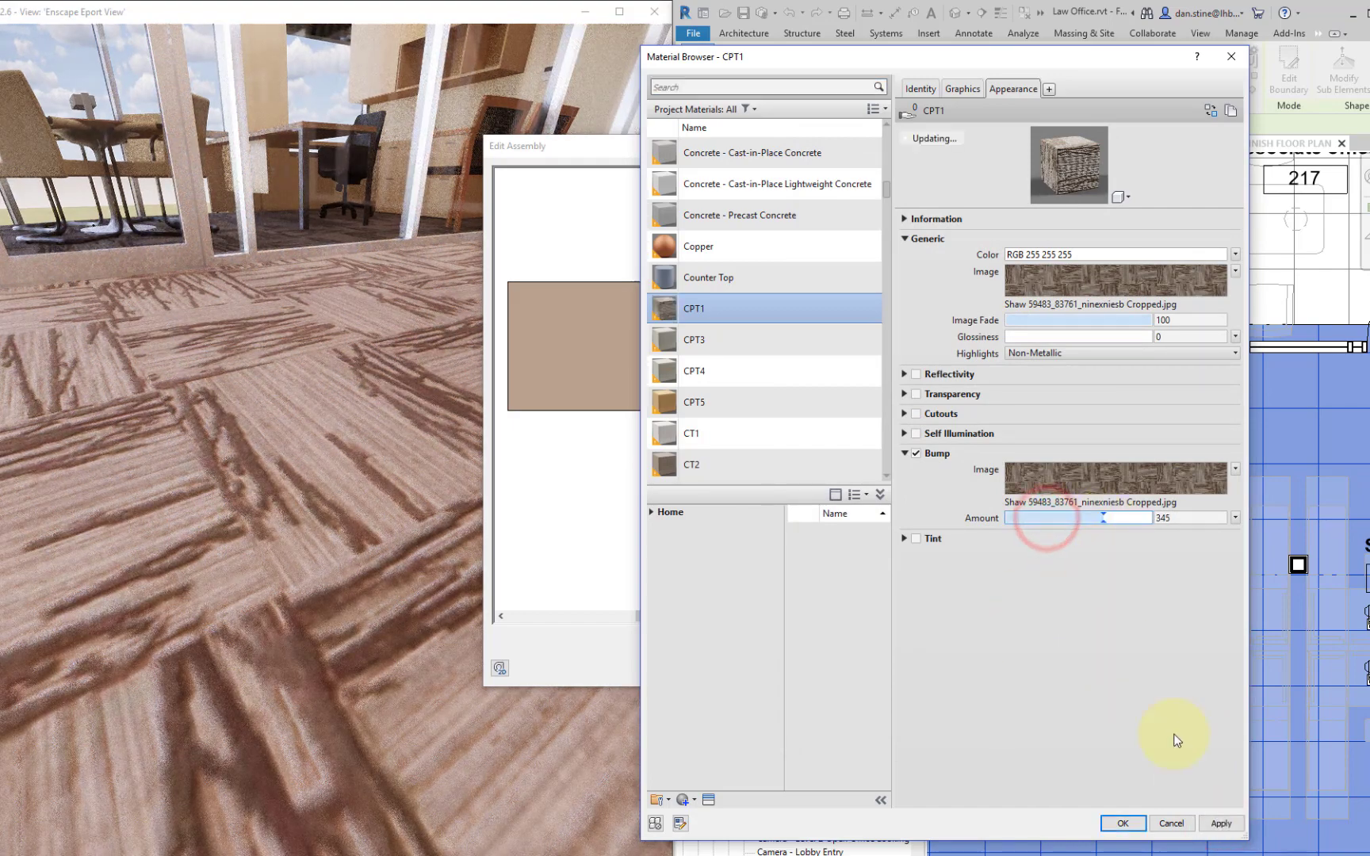
click(1215, 825)
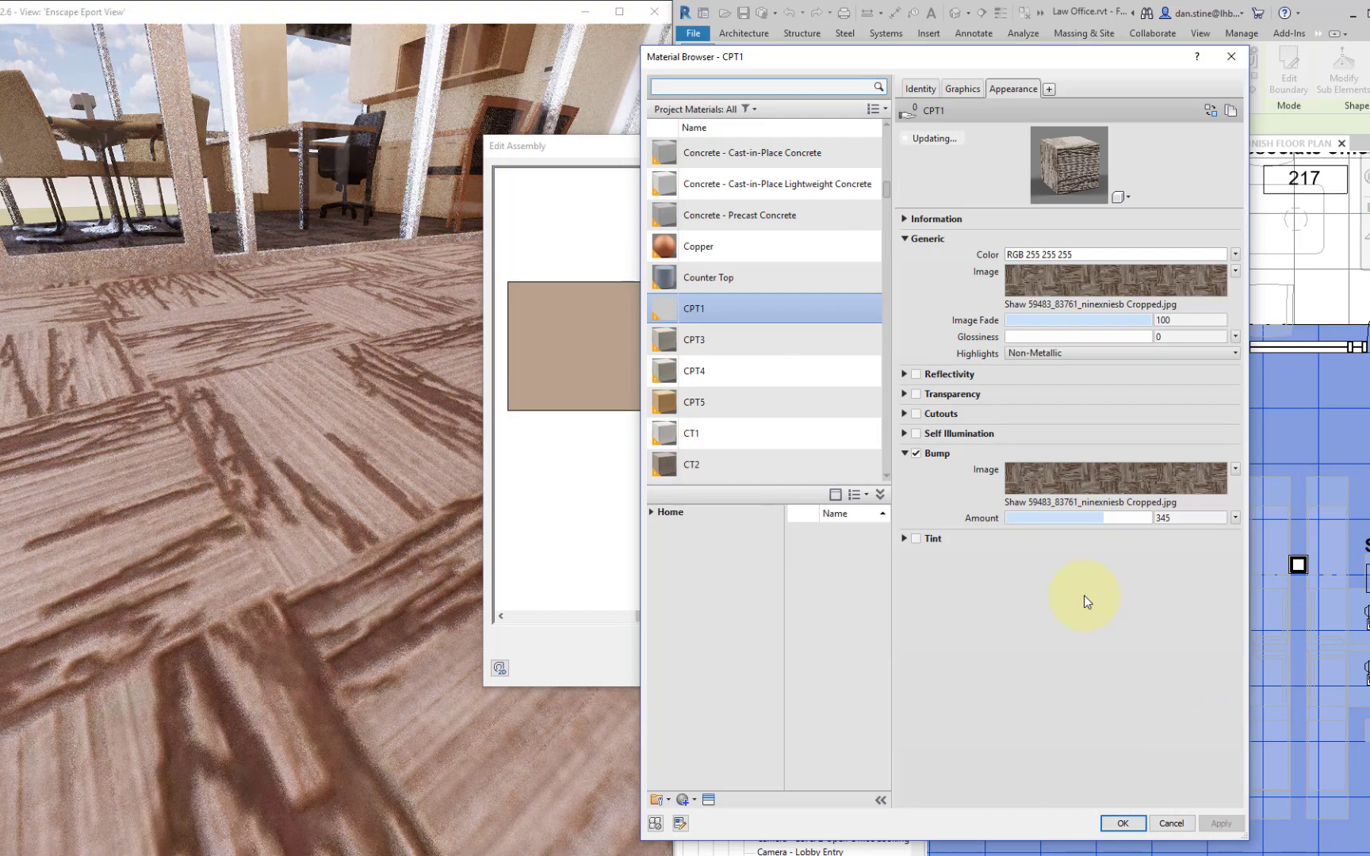
drag(1101, 518, 1080, 521)
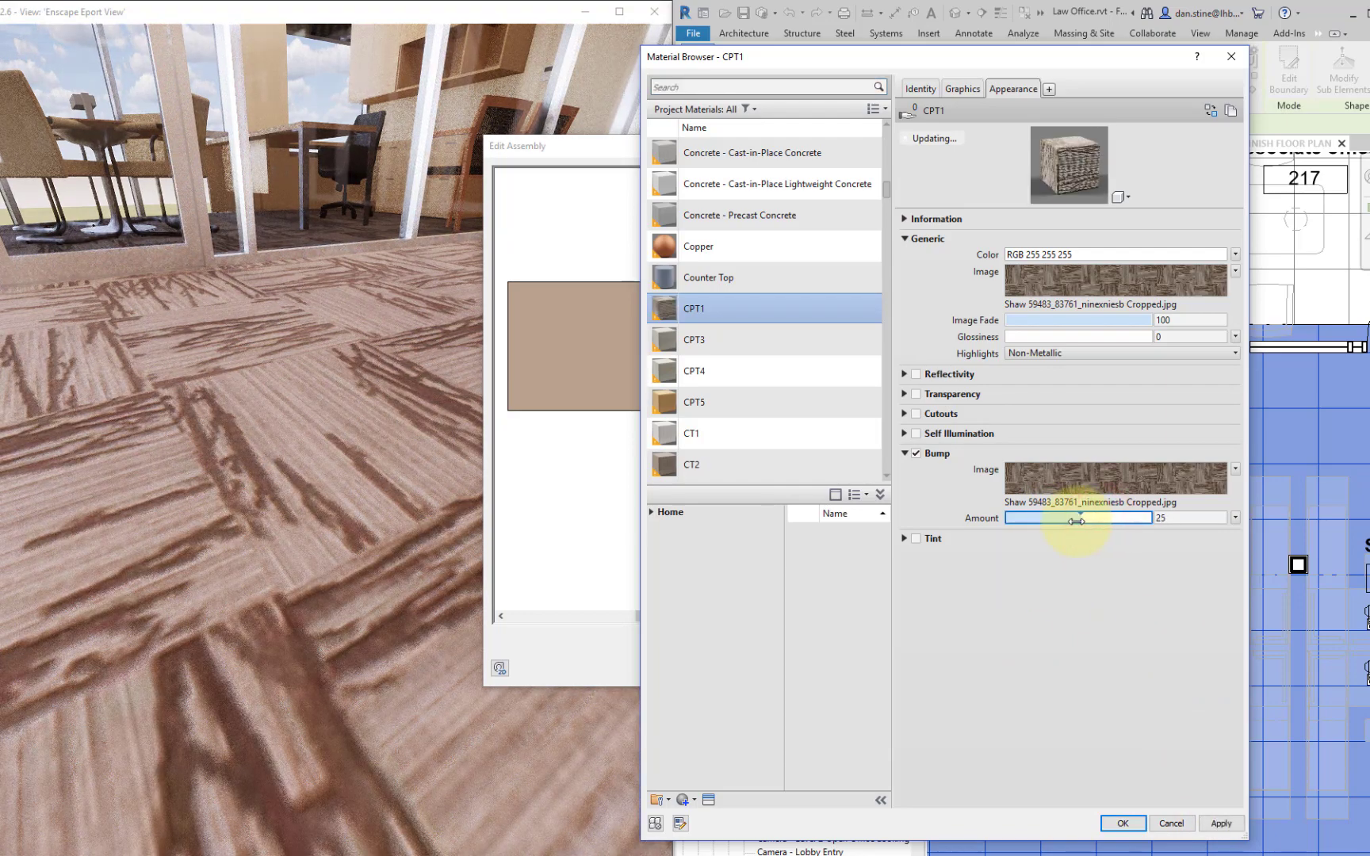
click(1218, 822)
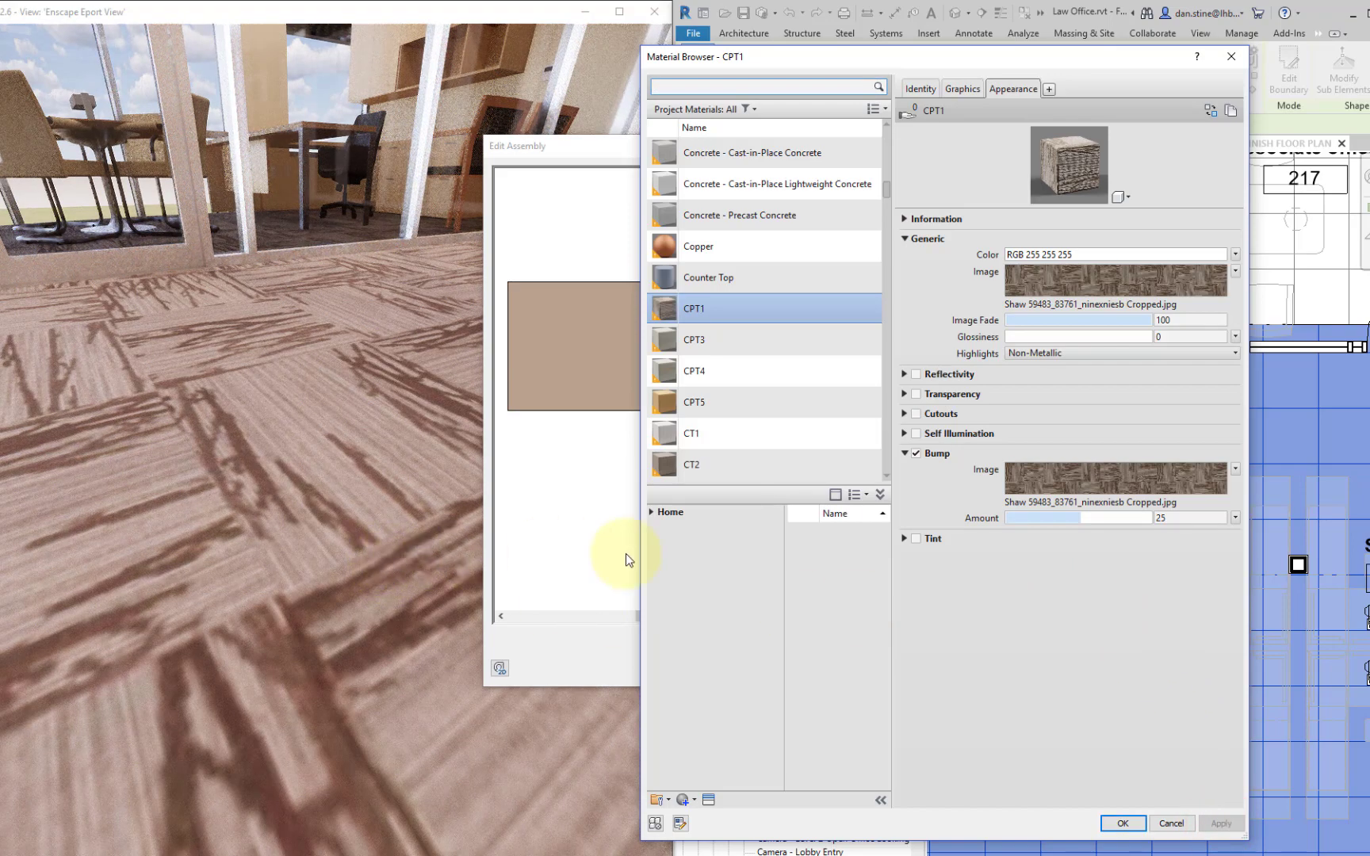
click(1124, 823)
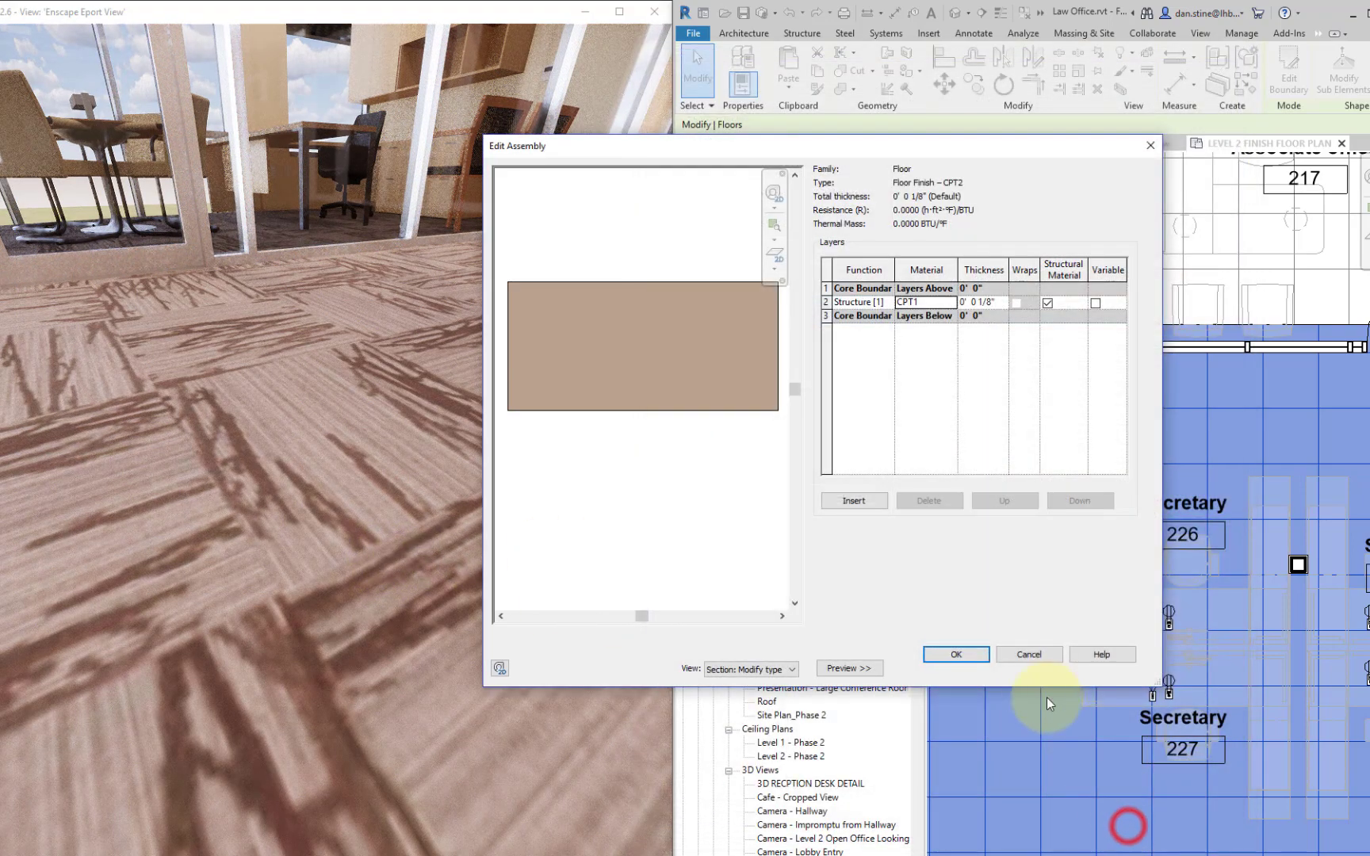
click(972, 653)
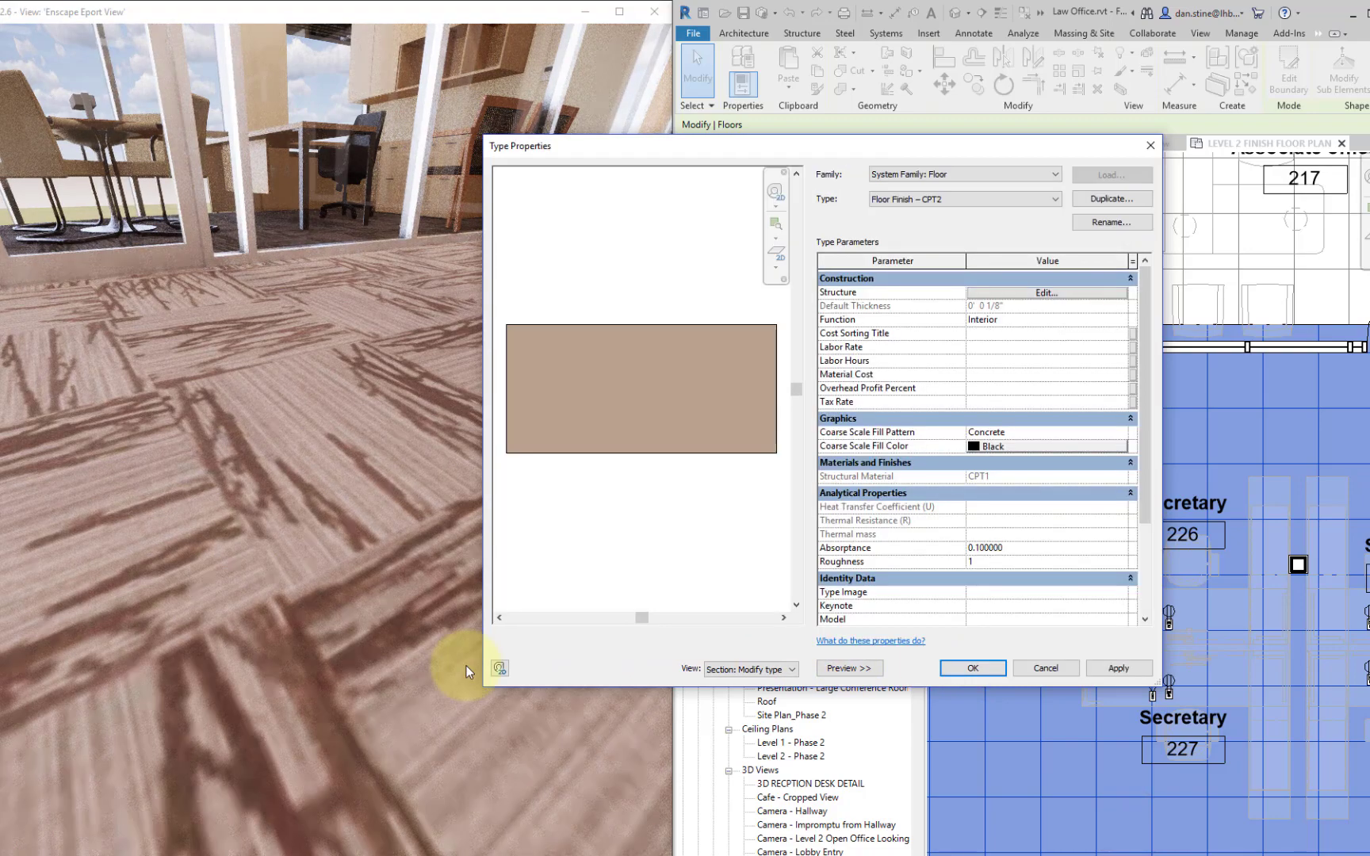
click(952, 668)
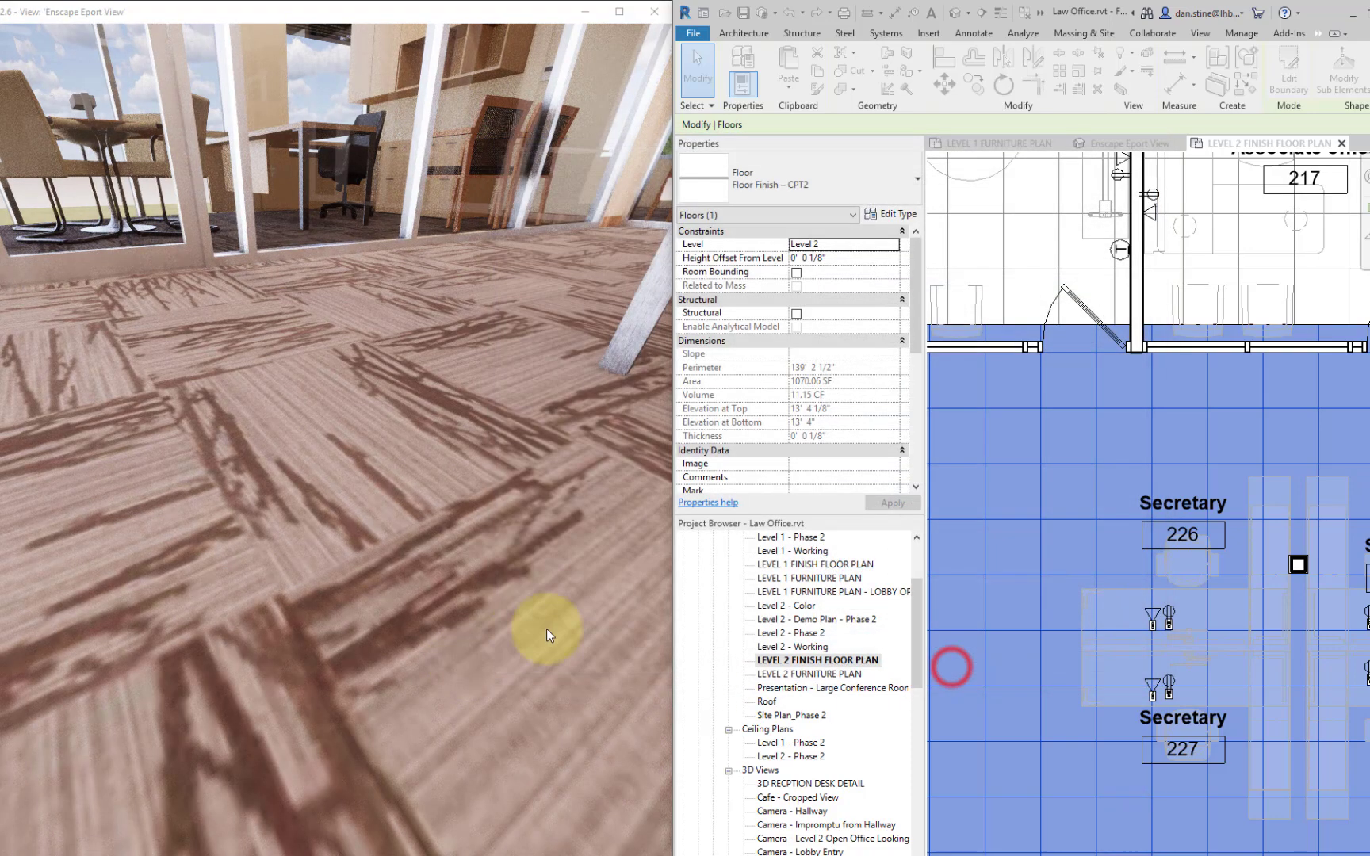
Step: Switch to the Enscape view and examine the carpet around the desk and office chair
click(482, 634)
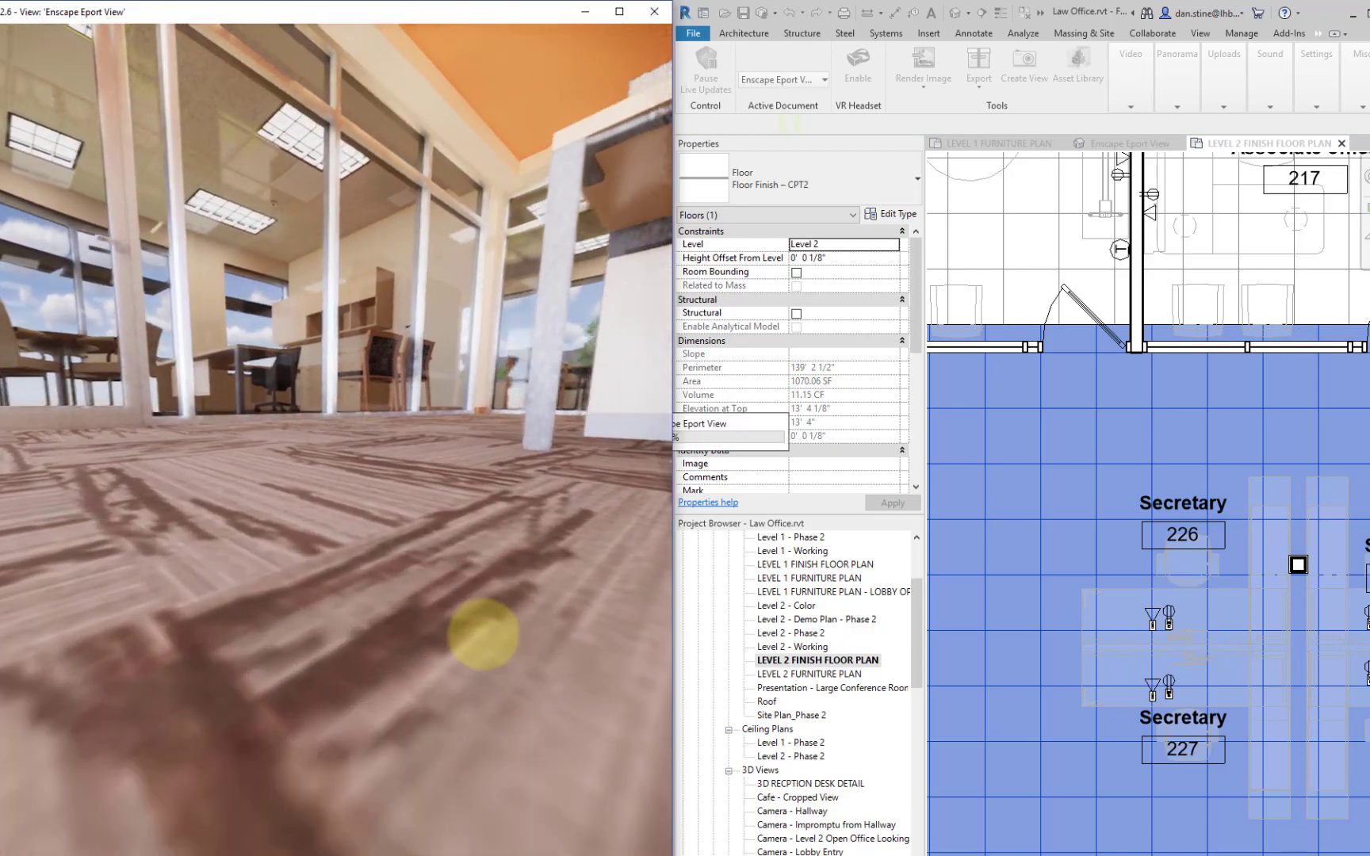
right_drag(484, 633, 485, 633)
scroll(485, 634, down, 4)
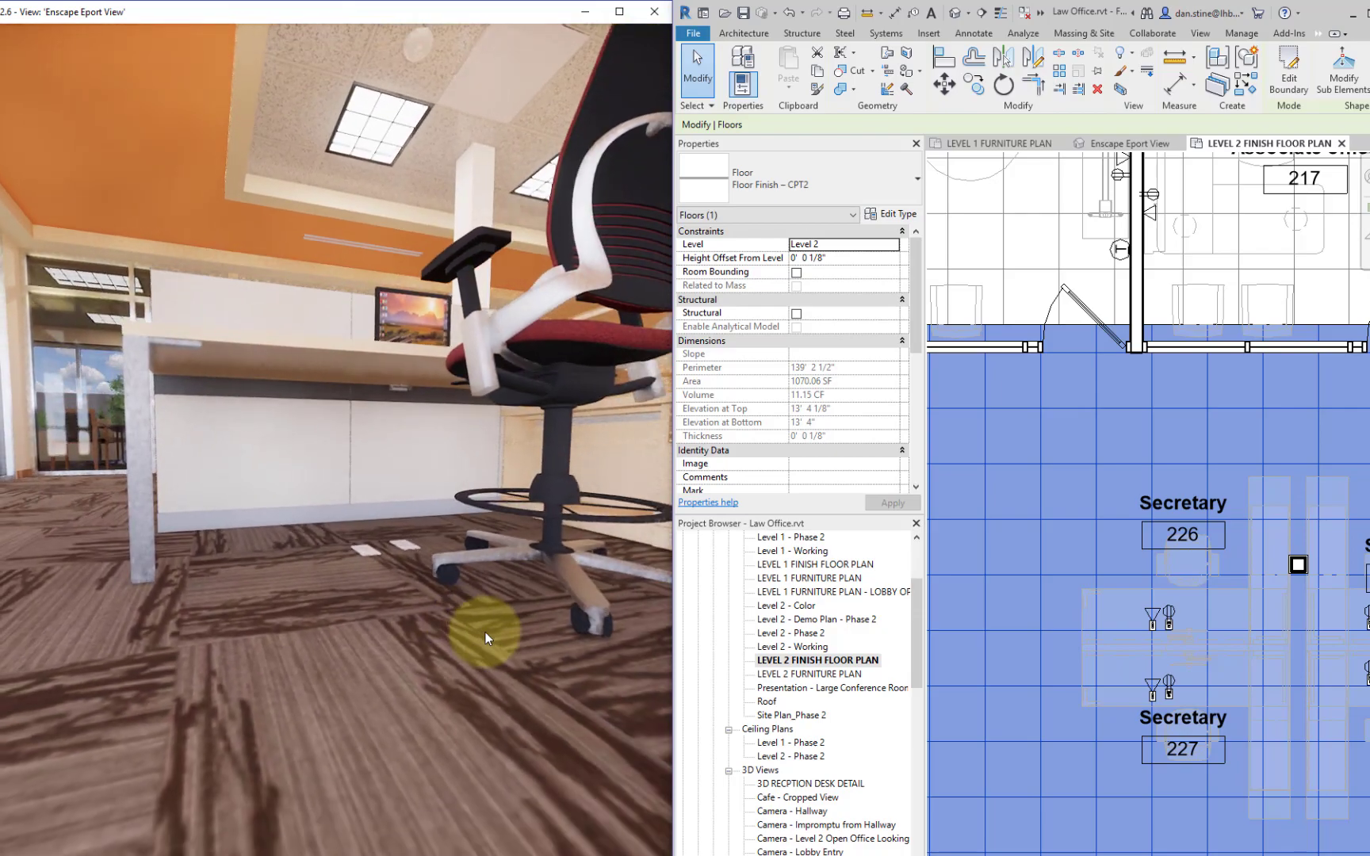